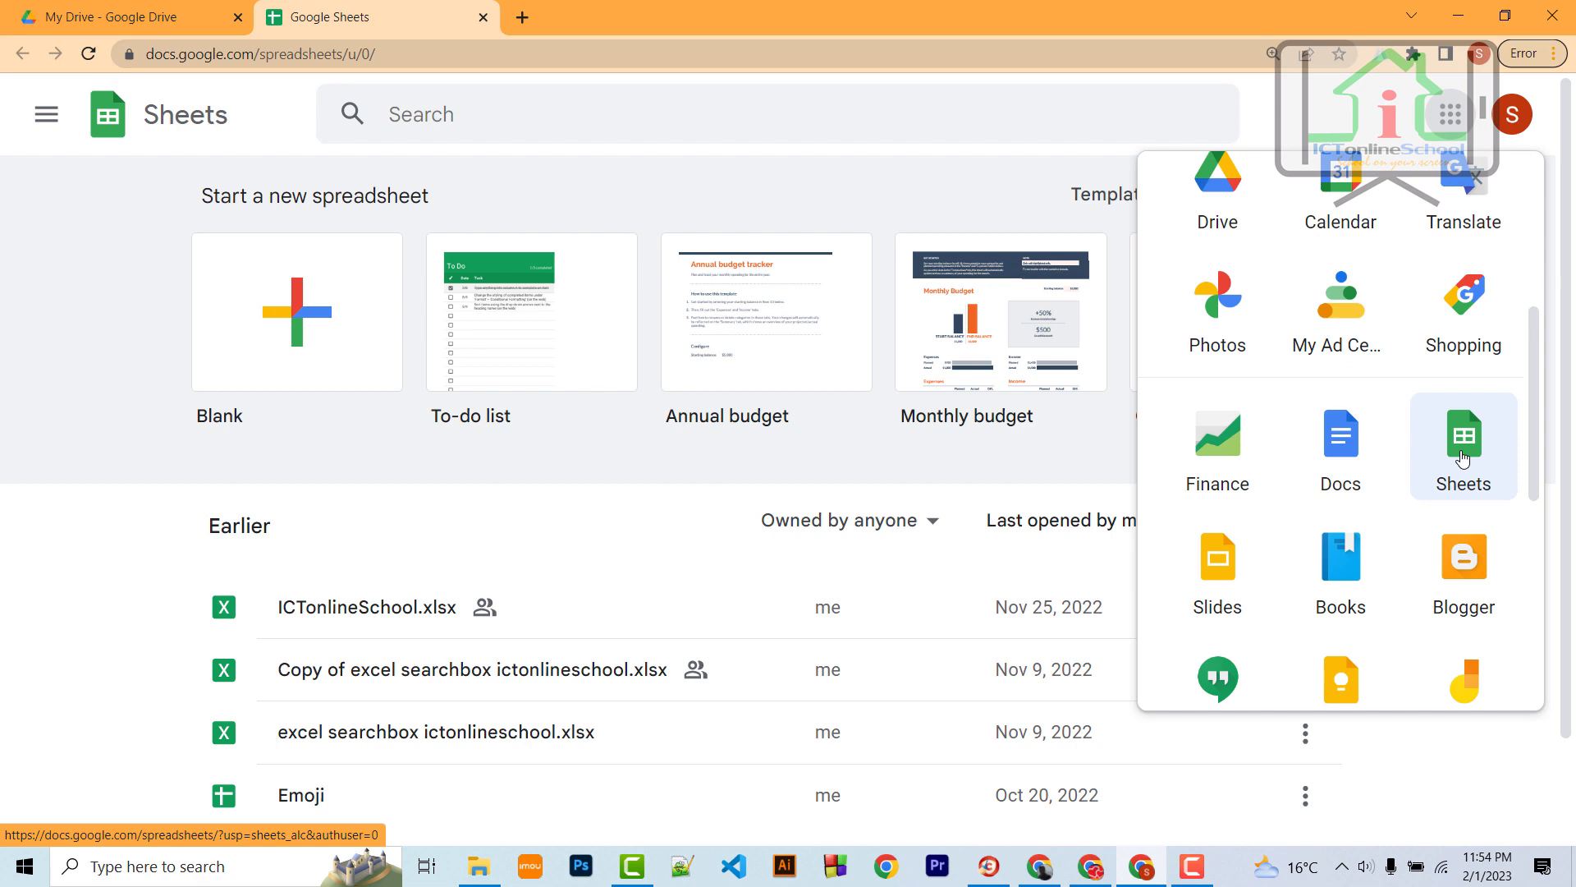
Step: Create a blank spreadsheet and set the font size of the whole sheet to 18
left_click(78, 324)
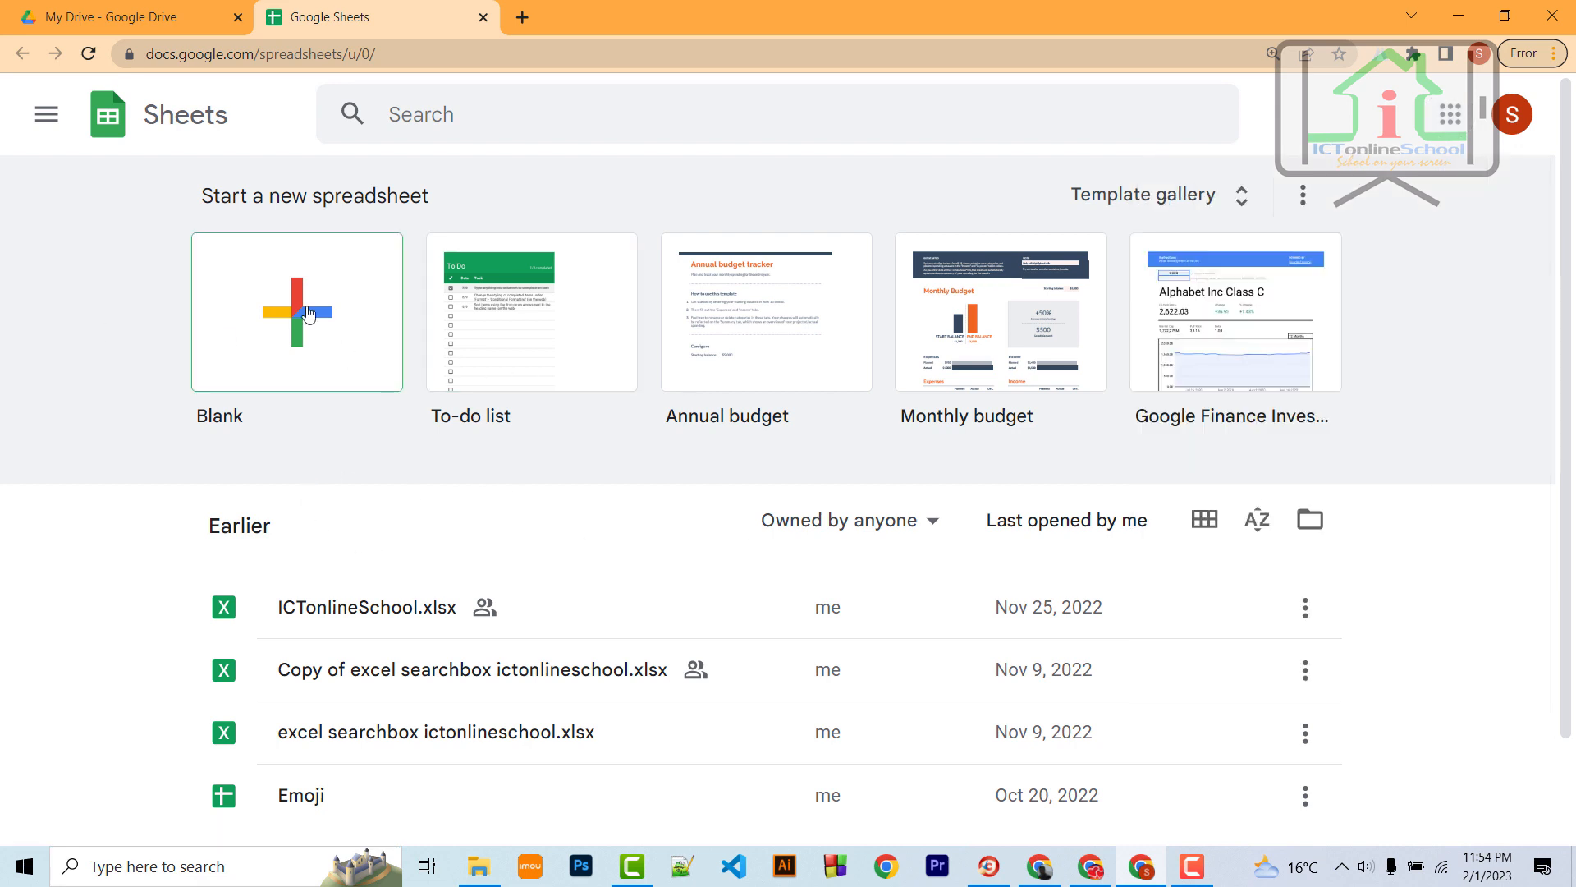
left_click(308, 315)
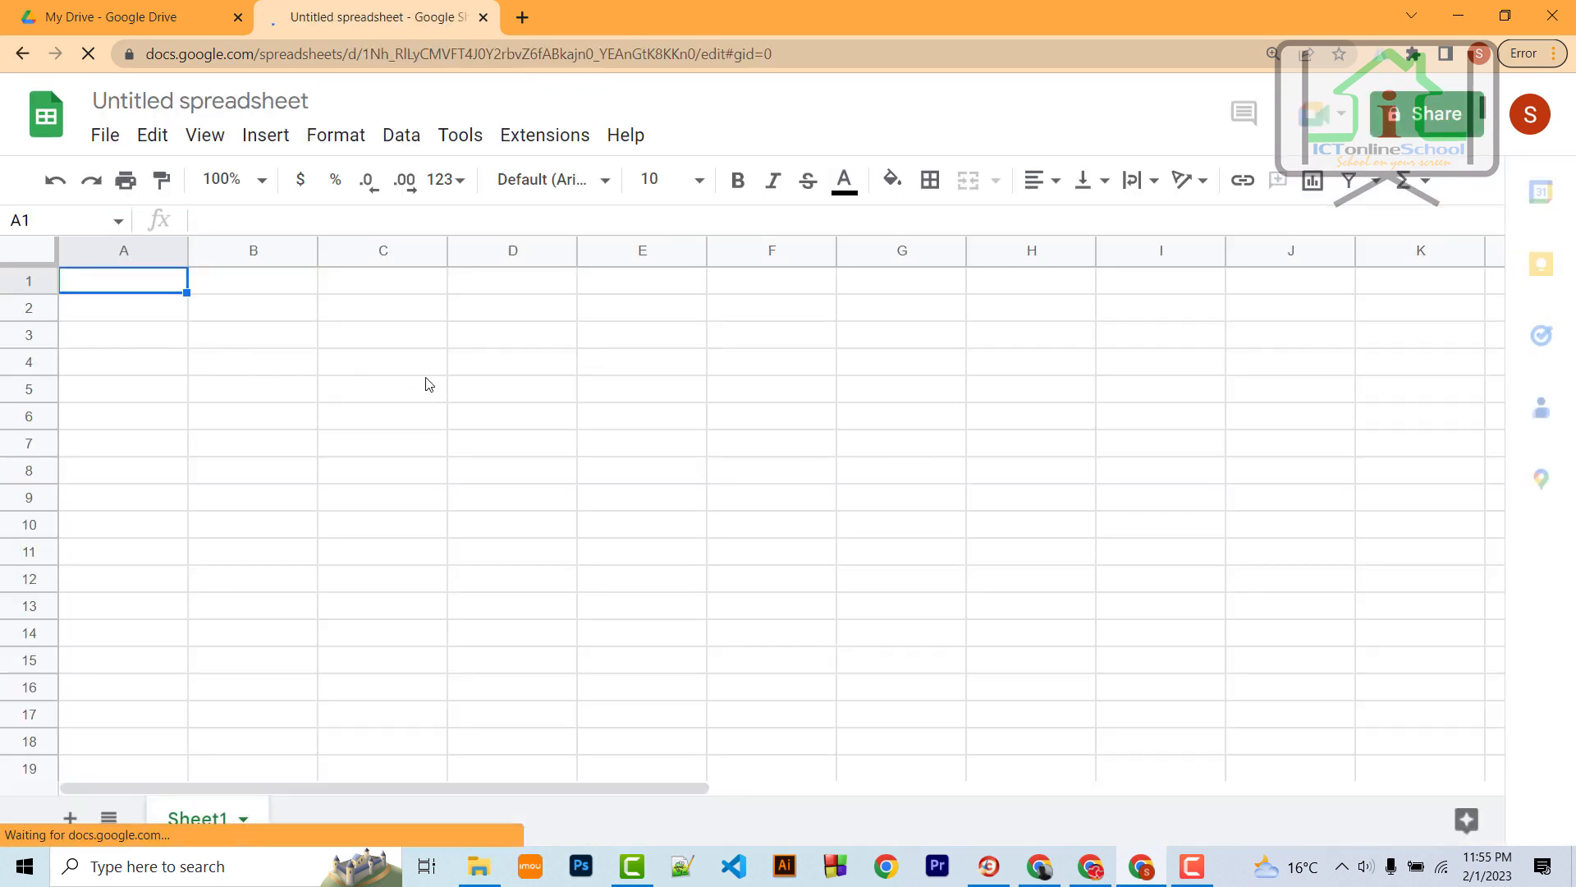
left_click(27, 220)
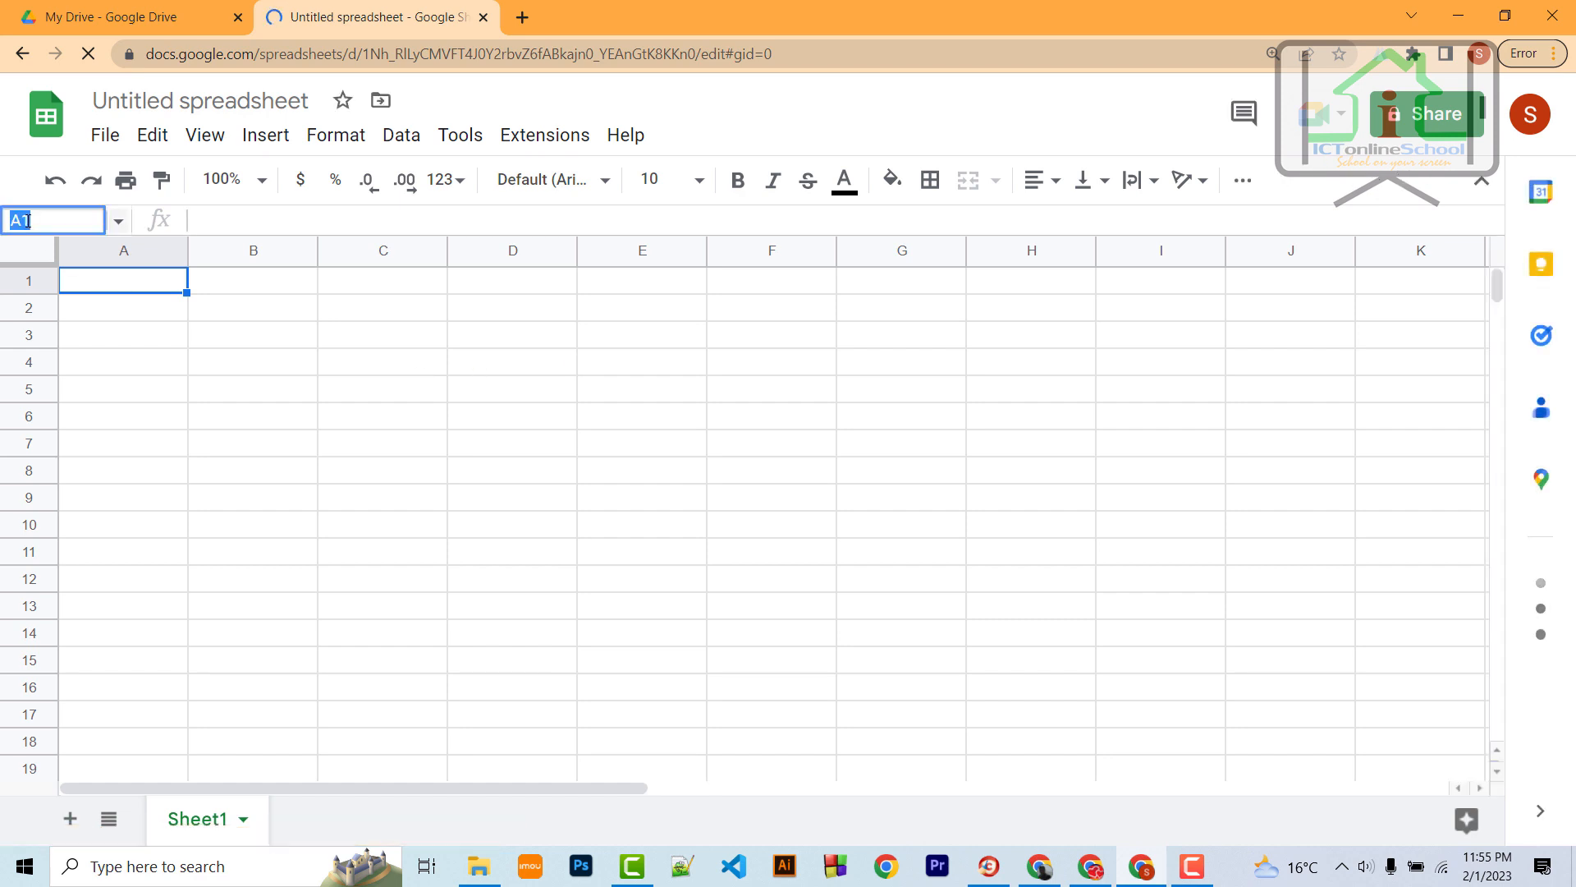
left_click(33, 261)
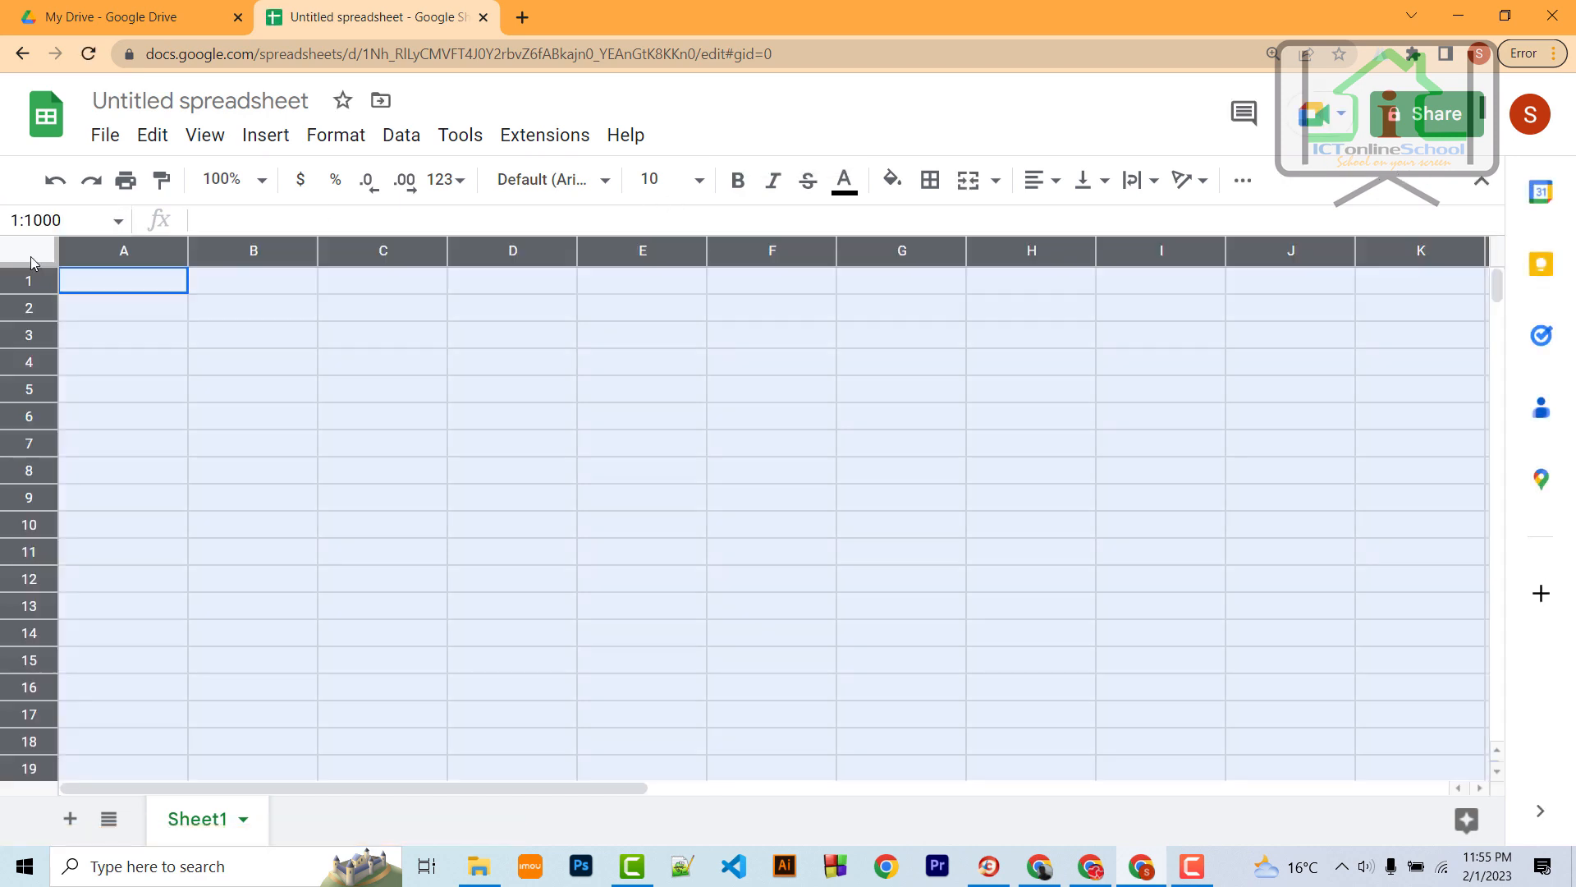
left_click(700, 180)
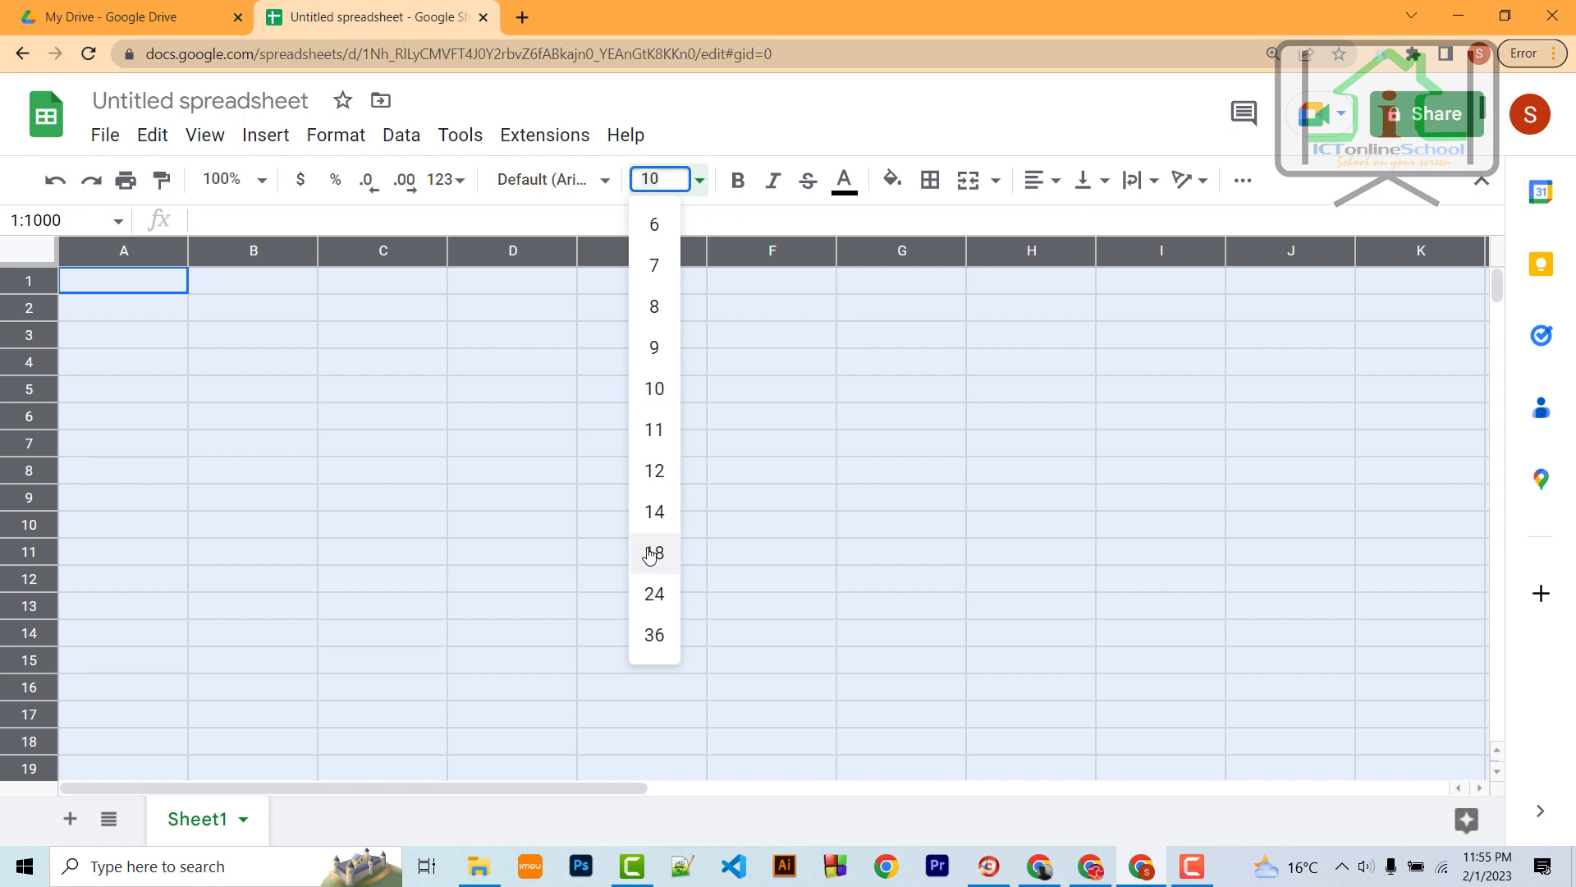
left_click(654, 515)
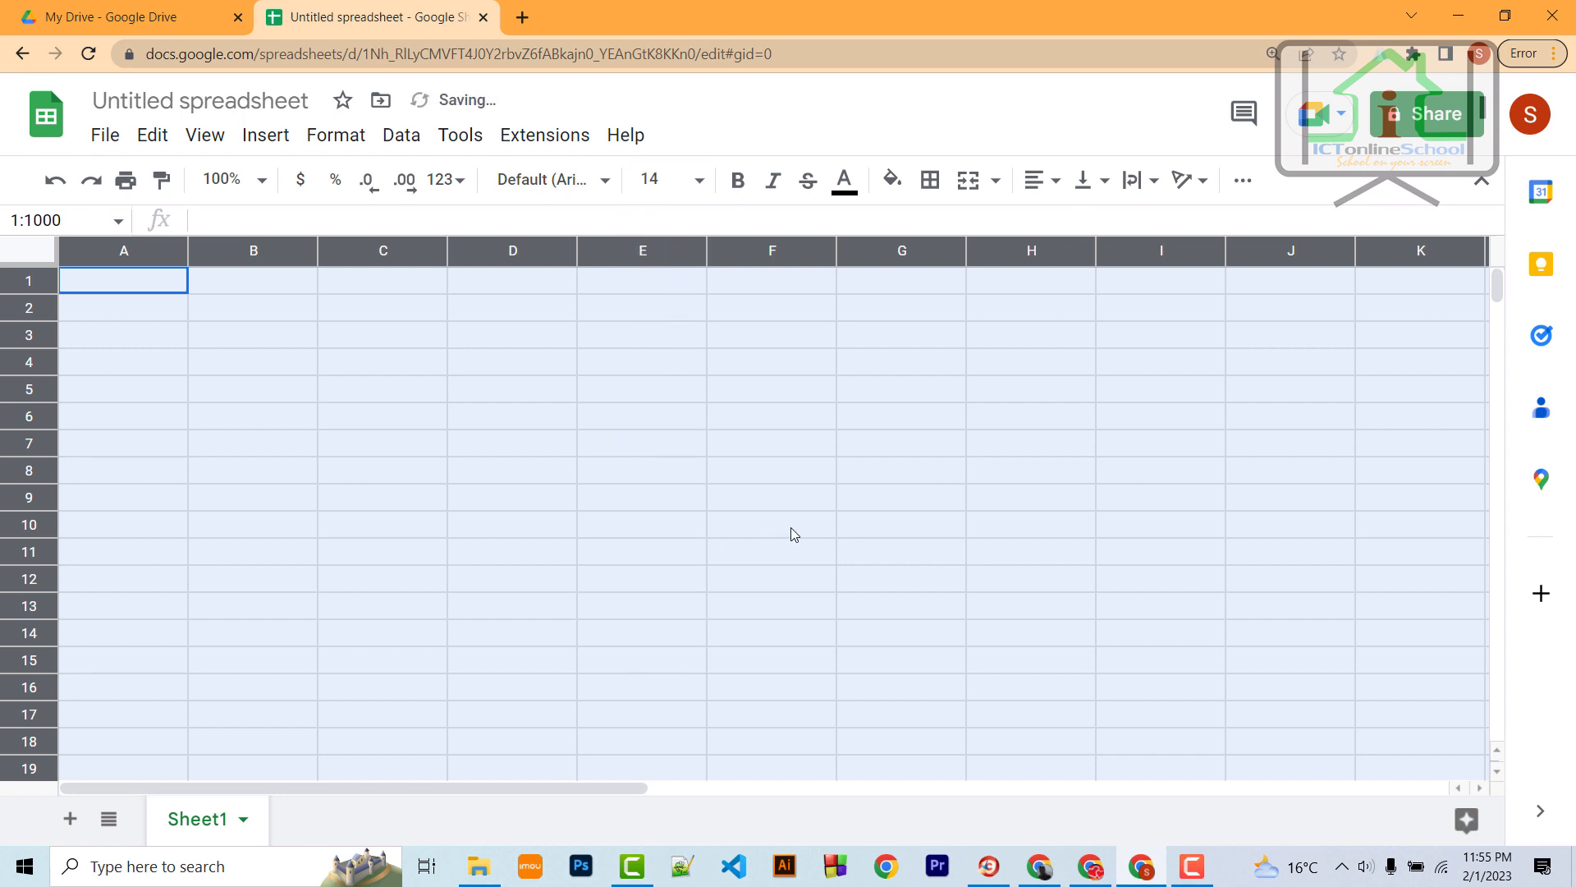
left_click(657, 559)
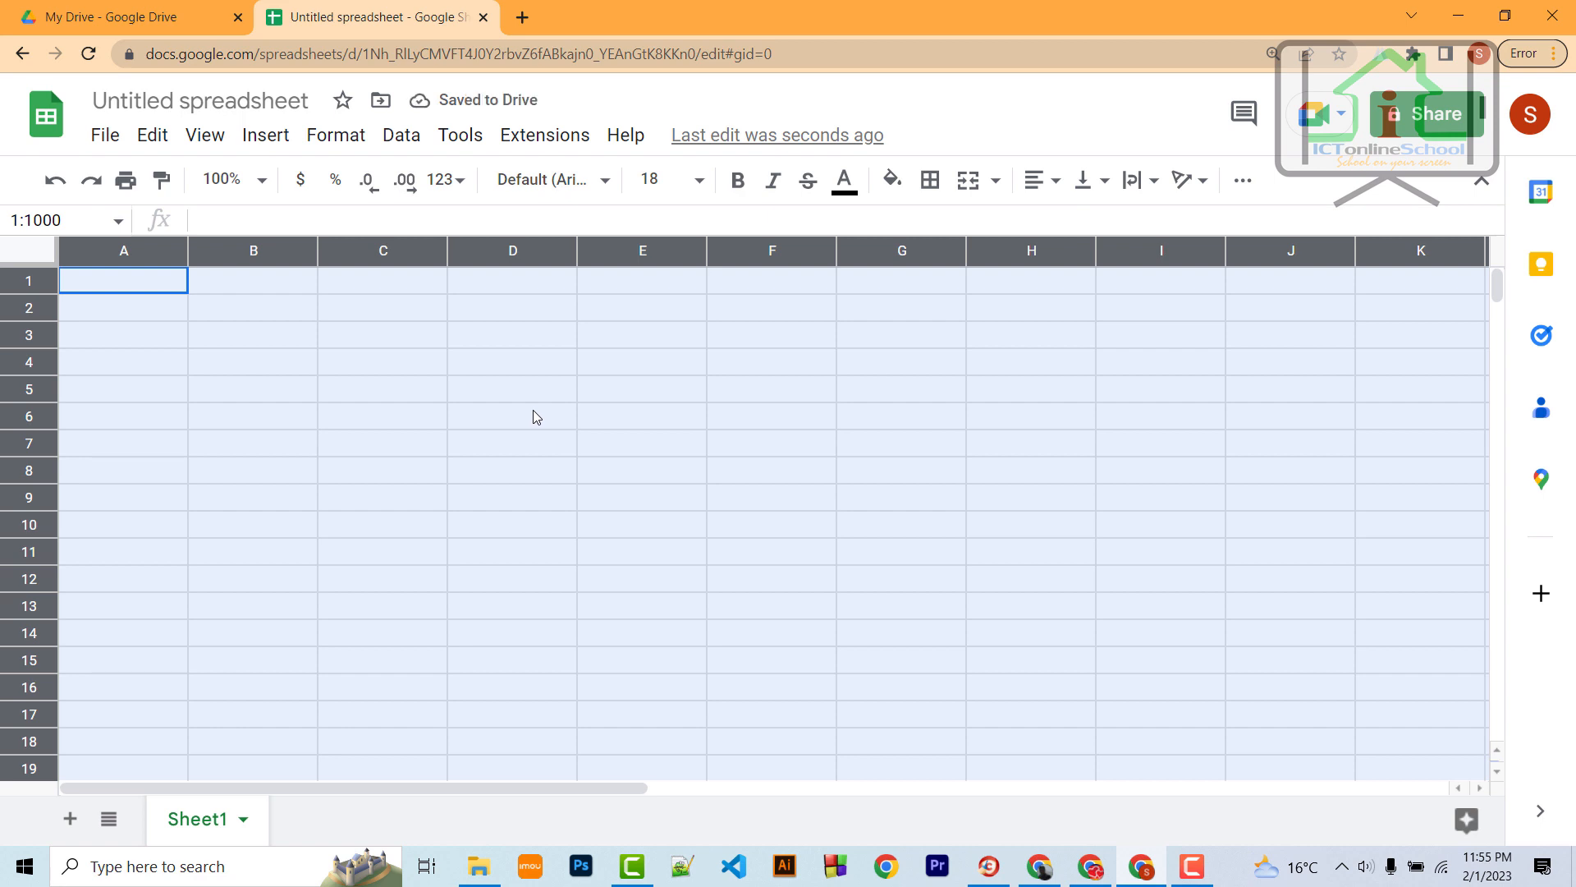
Step: Enter the table headings ROLL in C4 and NAME in D4, and the date 2-1-23 in E4
left_click(378, 366)
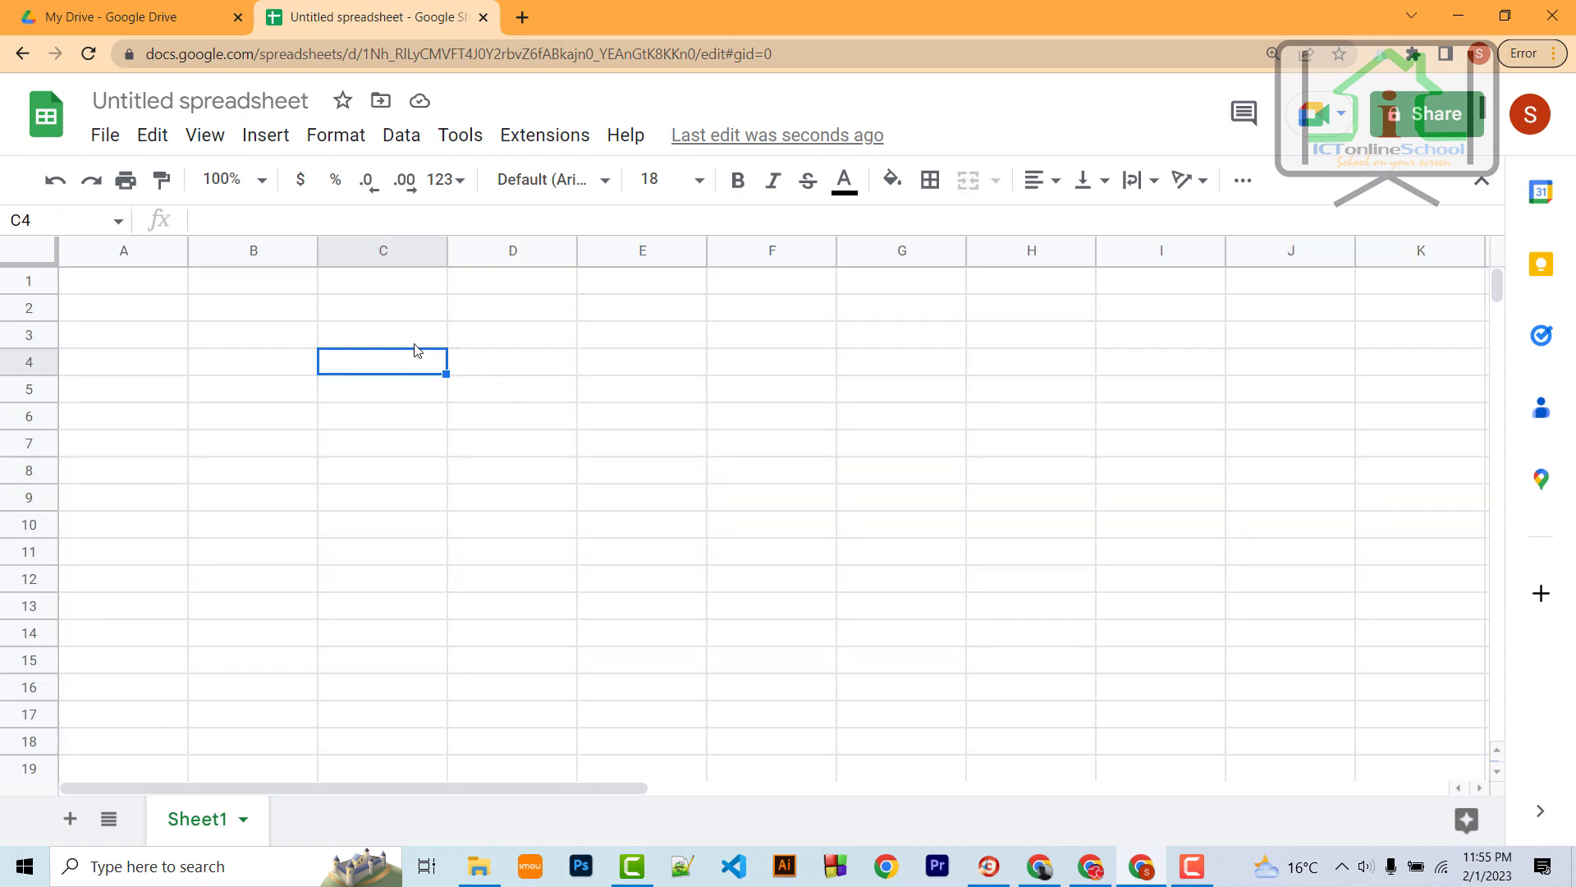
type("ROLL")
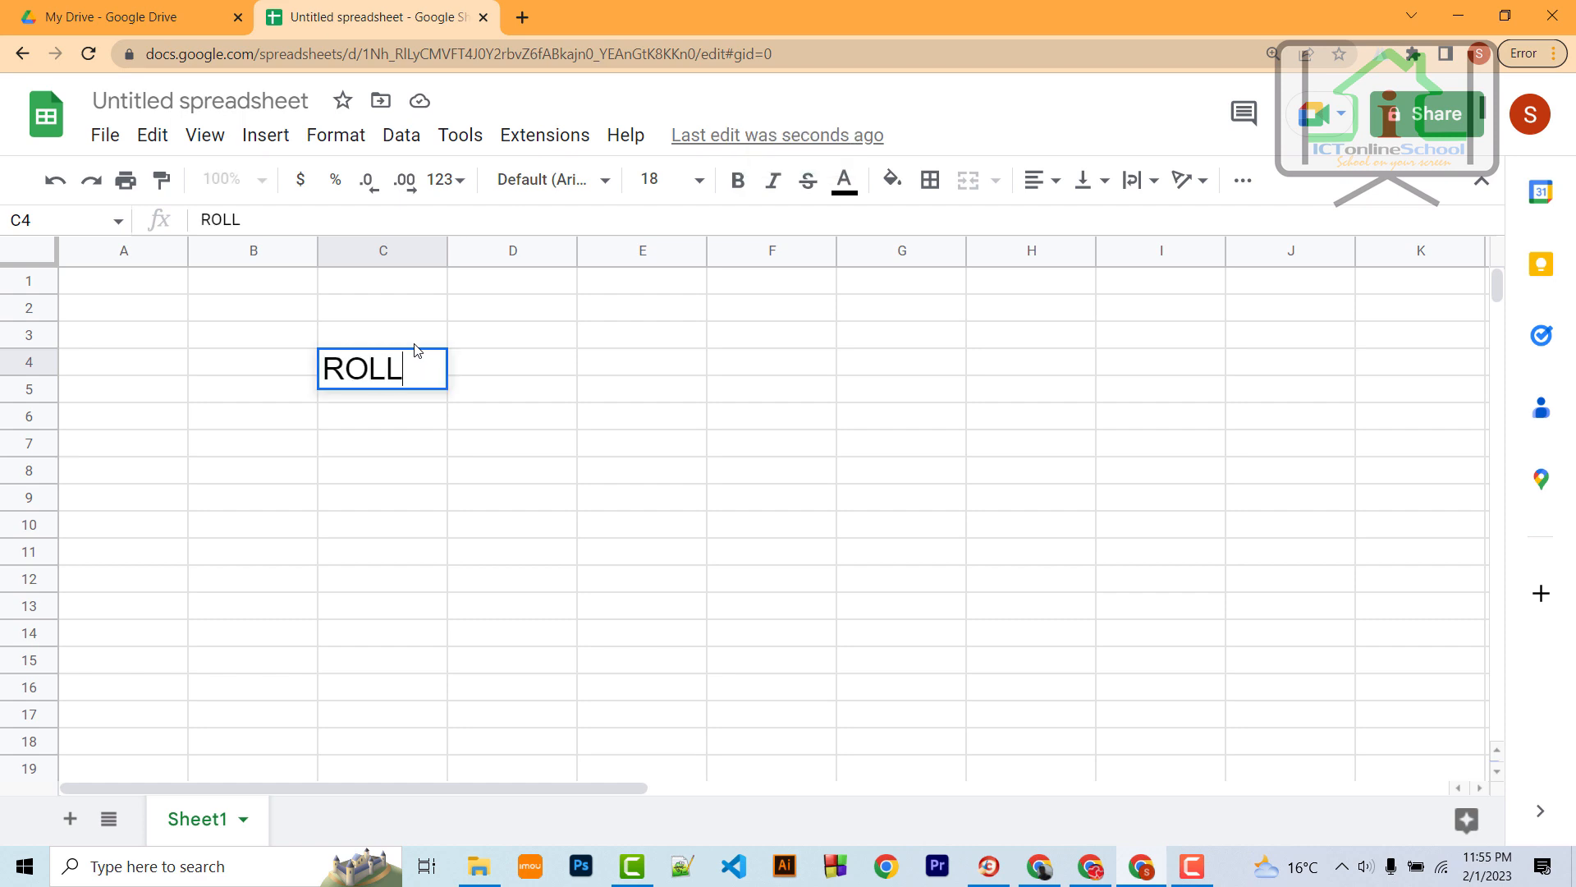
key("Tab")
type("NAME")
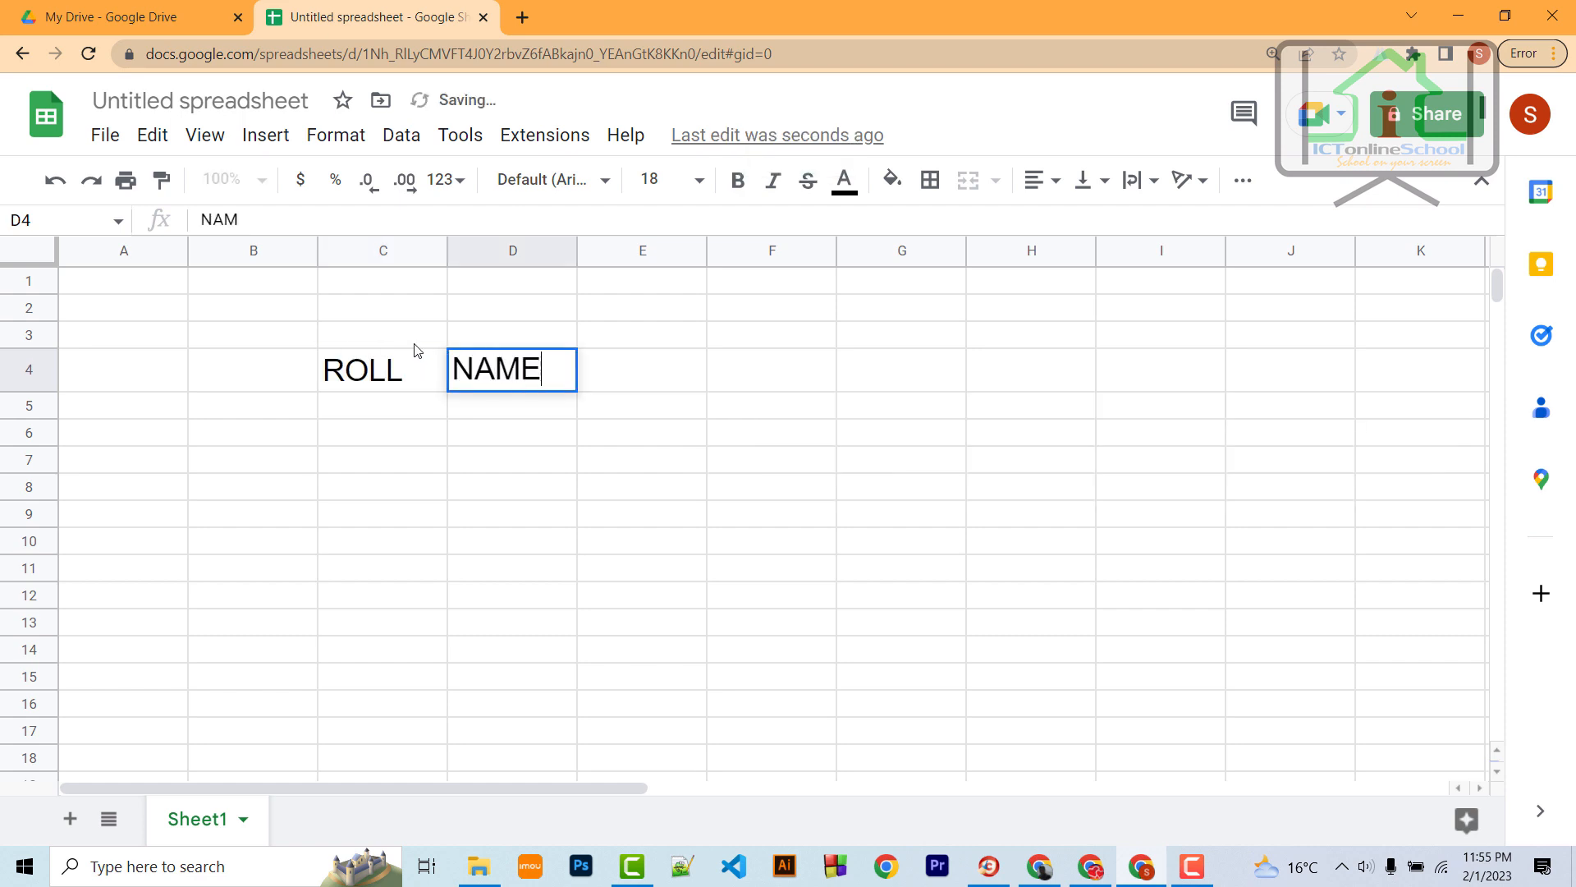
key("Tab")
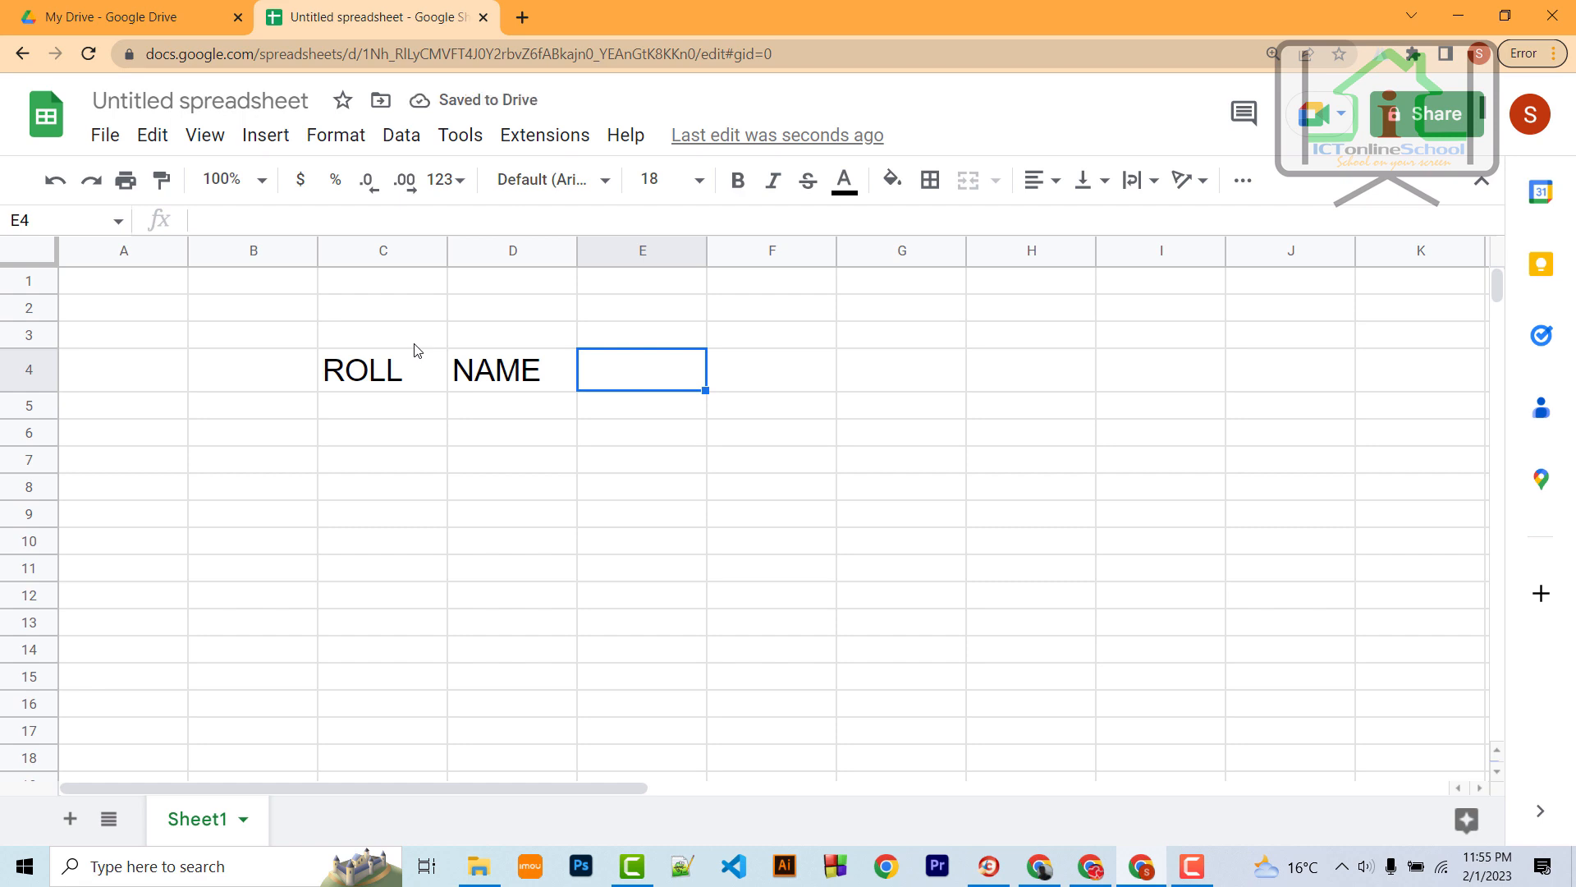
type("2-")
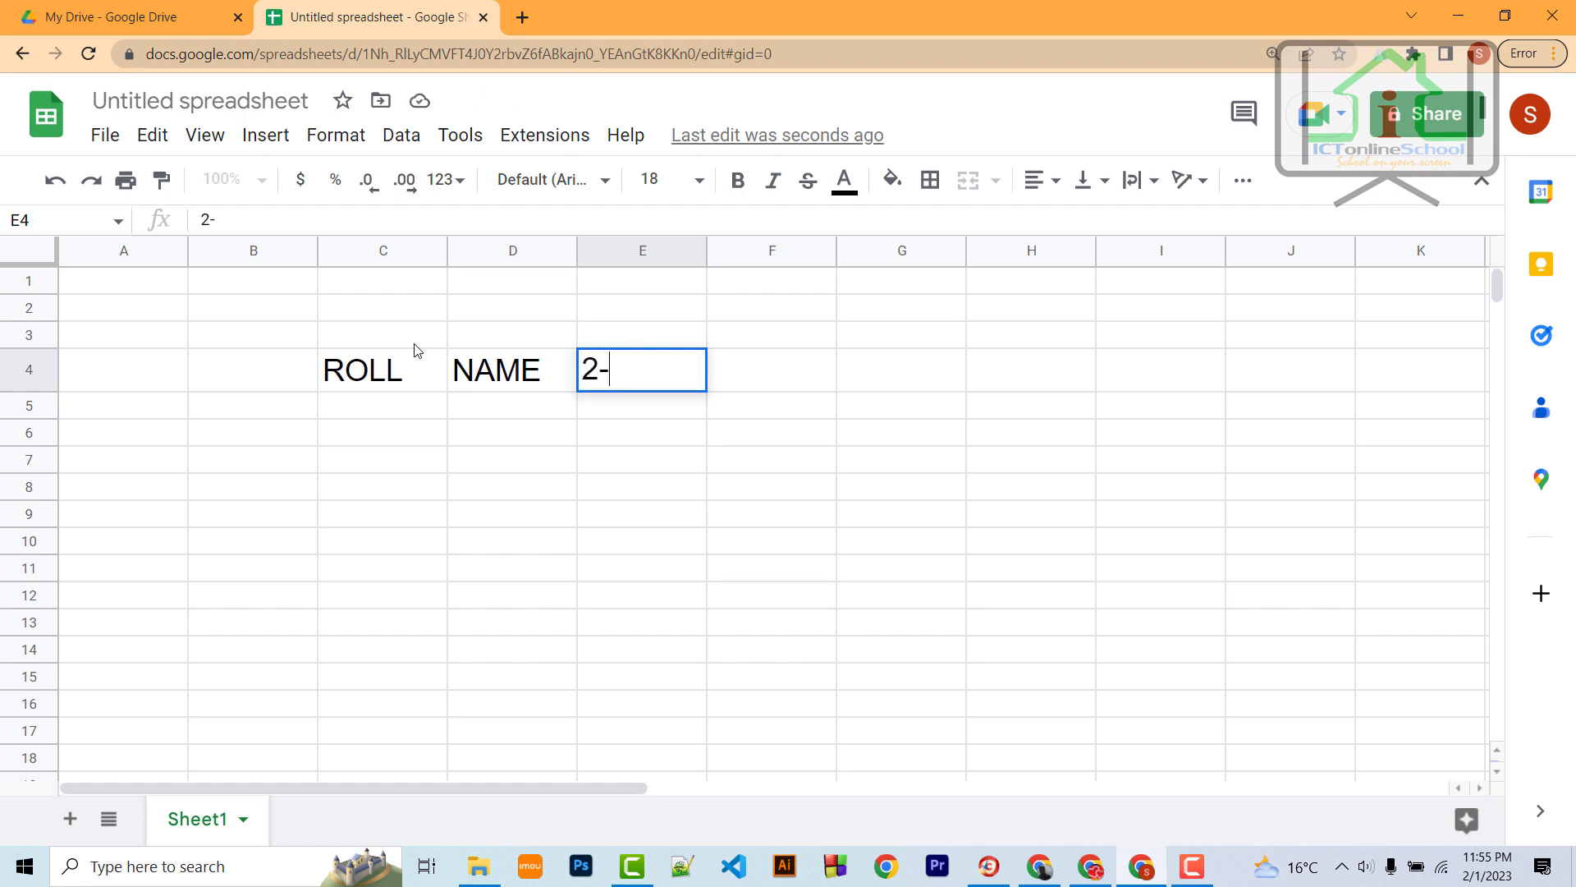
type("1-23")
key("Return")
Step: Extend the date in E4 as a daily series through I4 and narrow columns E to I equally to fit the dates
left_click(657, 374)
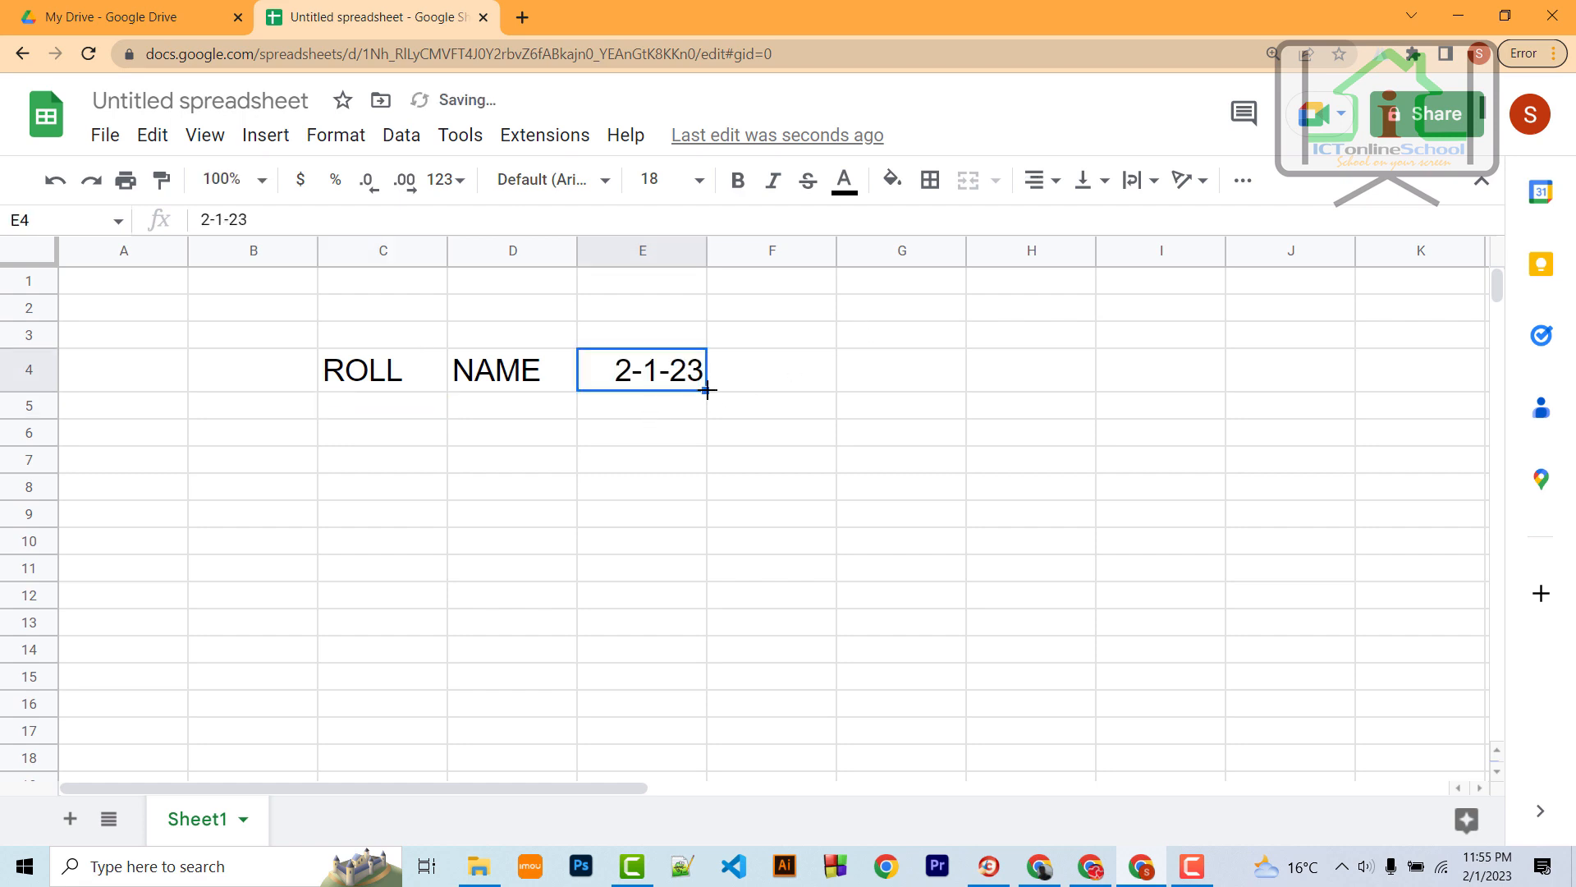
left_click_drag(705, 391, 1166, 378)
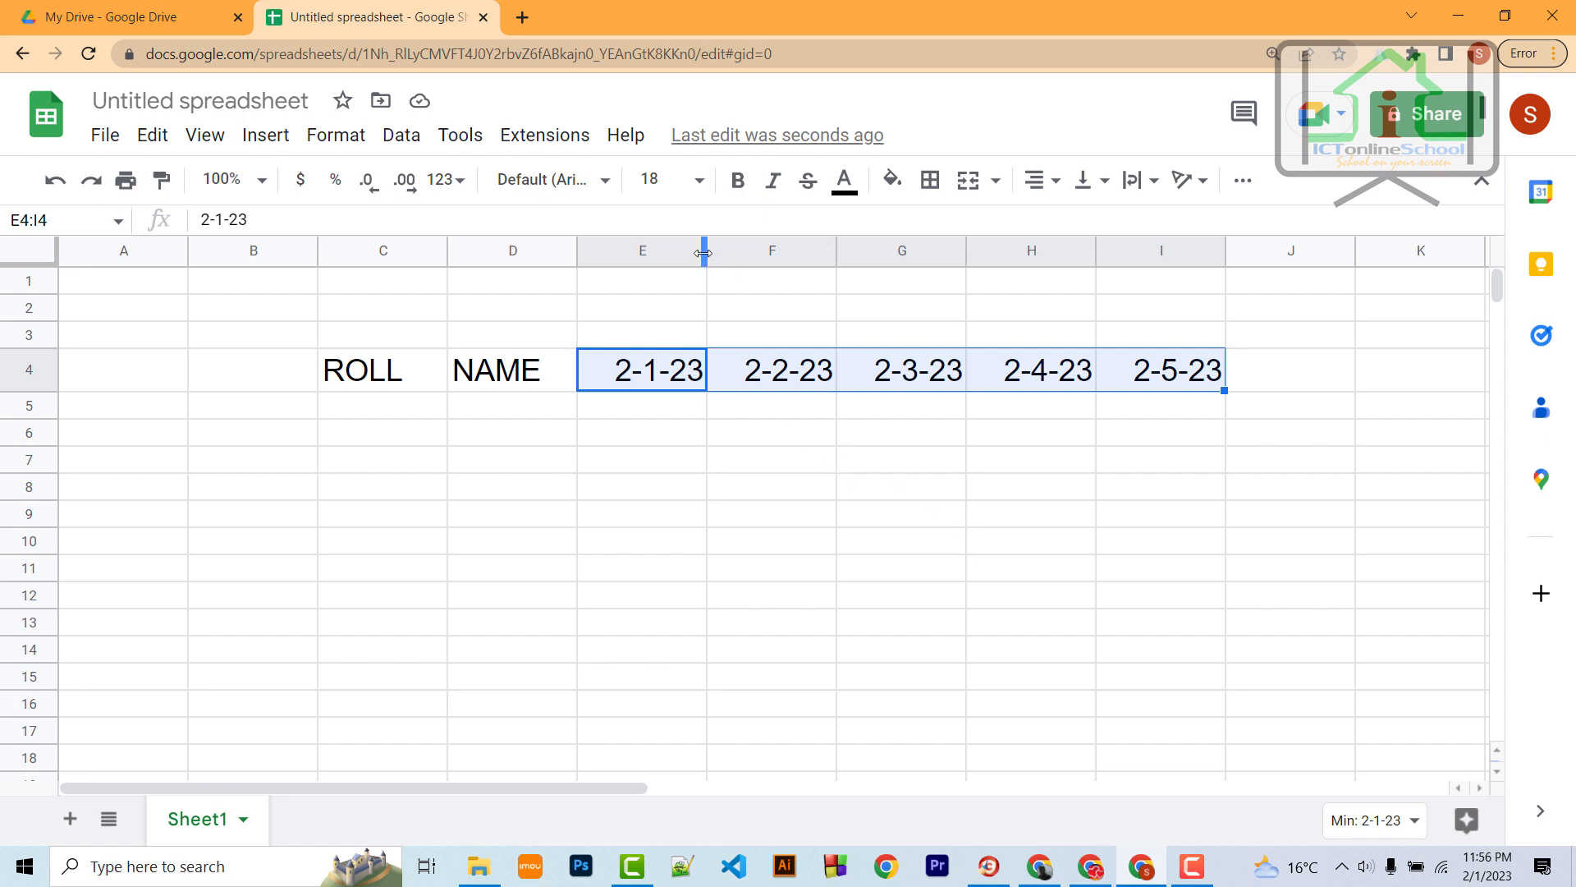
left_click_drag(704, 253, 1141, 252)
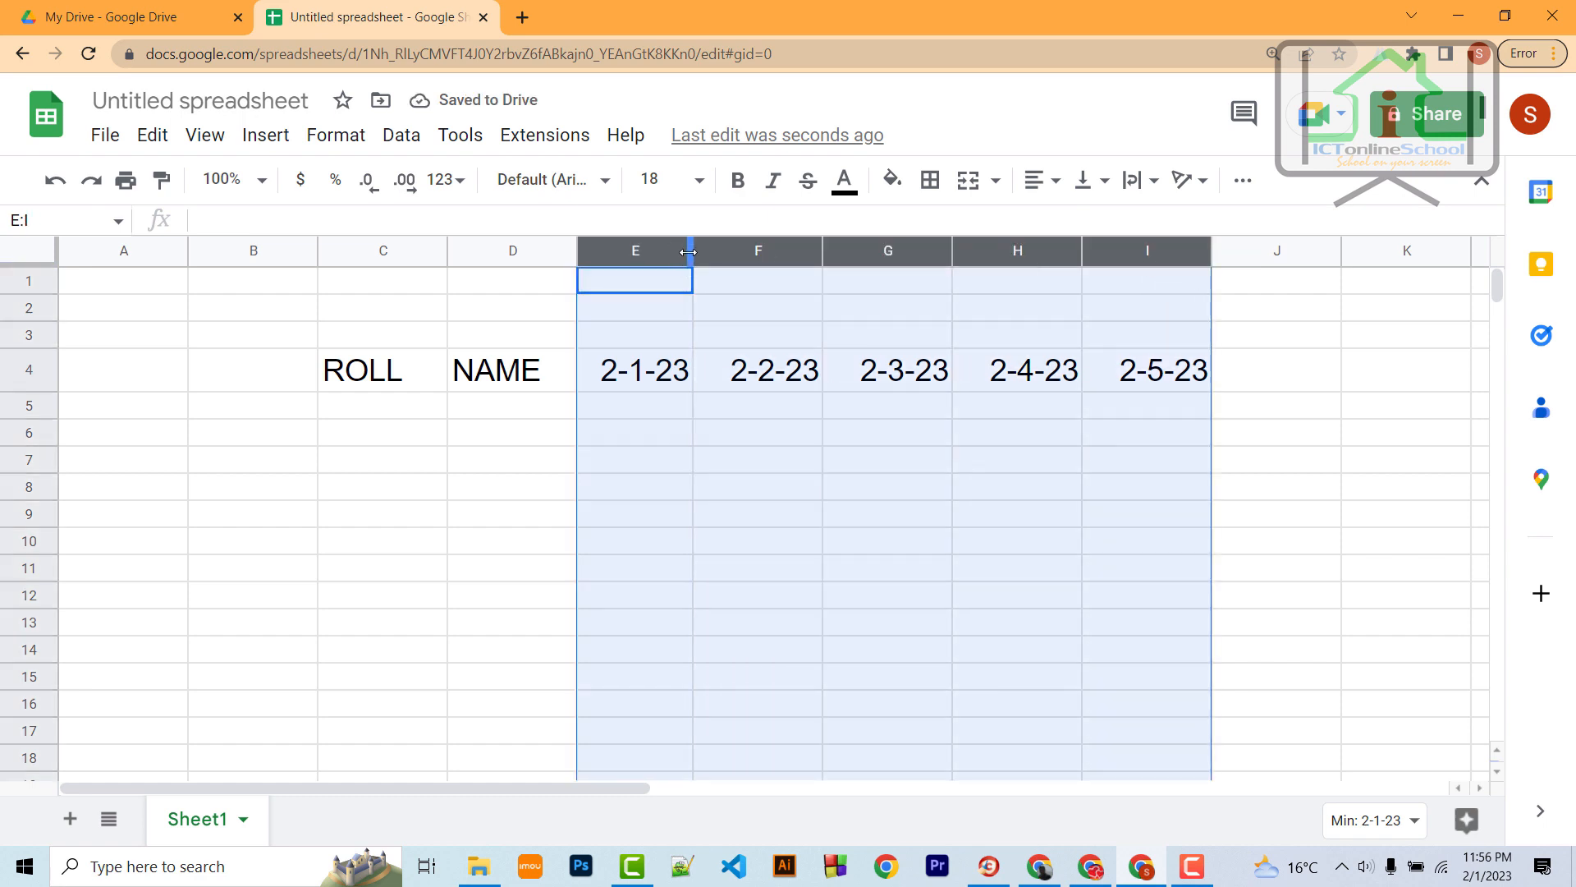
mouse_move(688, 252)
left_mouse_down()
mouse_move(664, 257)
mouse_move(681, 247)
left_mouse_up()
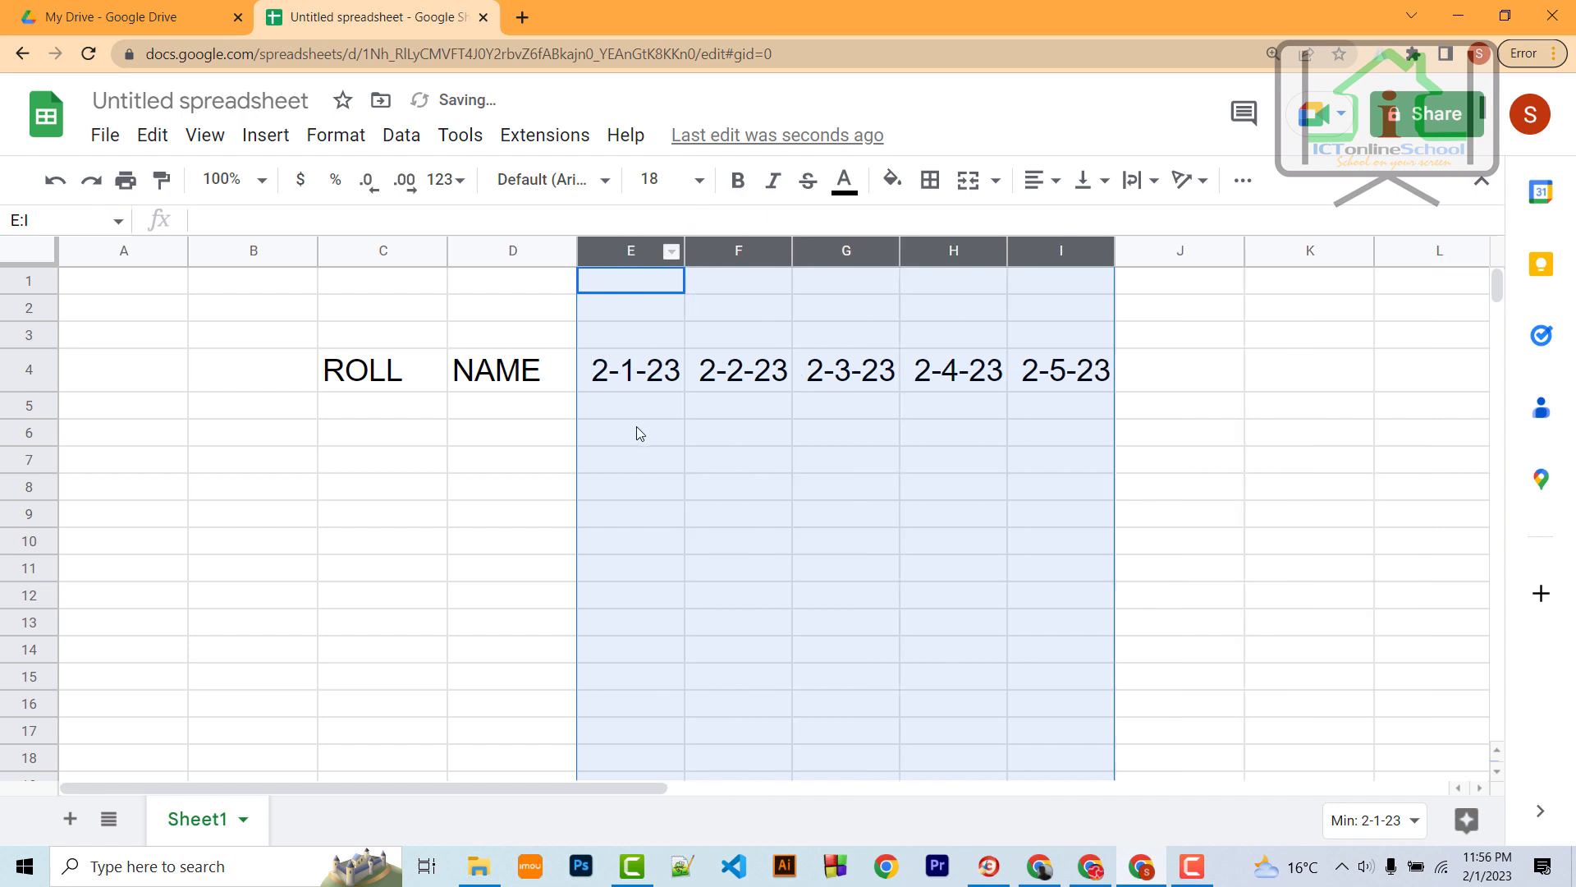
Step: Number the ROLL column from C5 down by entering 1 and 2 and extending the series to 12
scroll(637, 422, "down", 1)
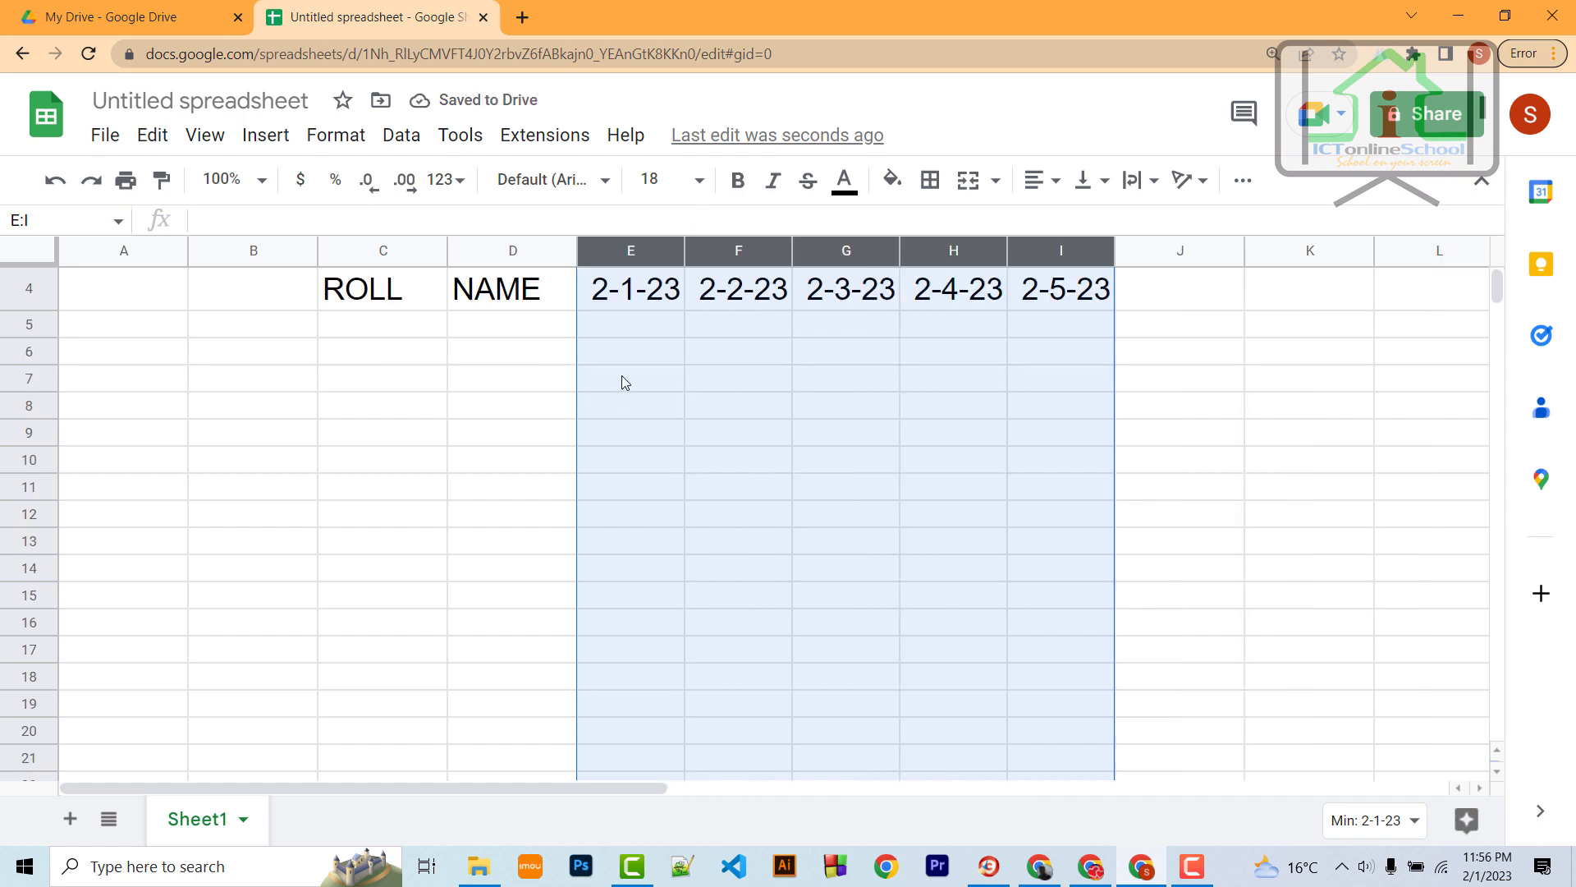
left_click(638, 436)
left_click(353, 325)
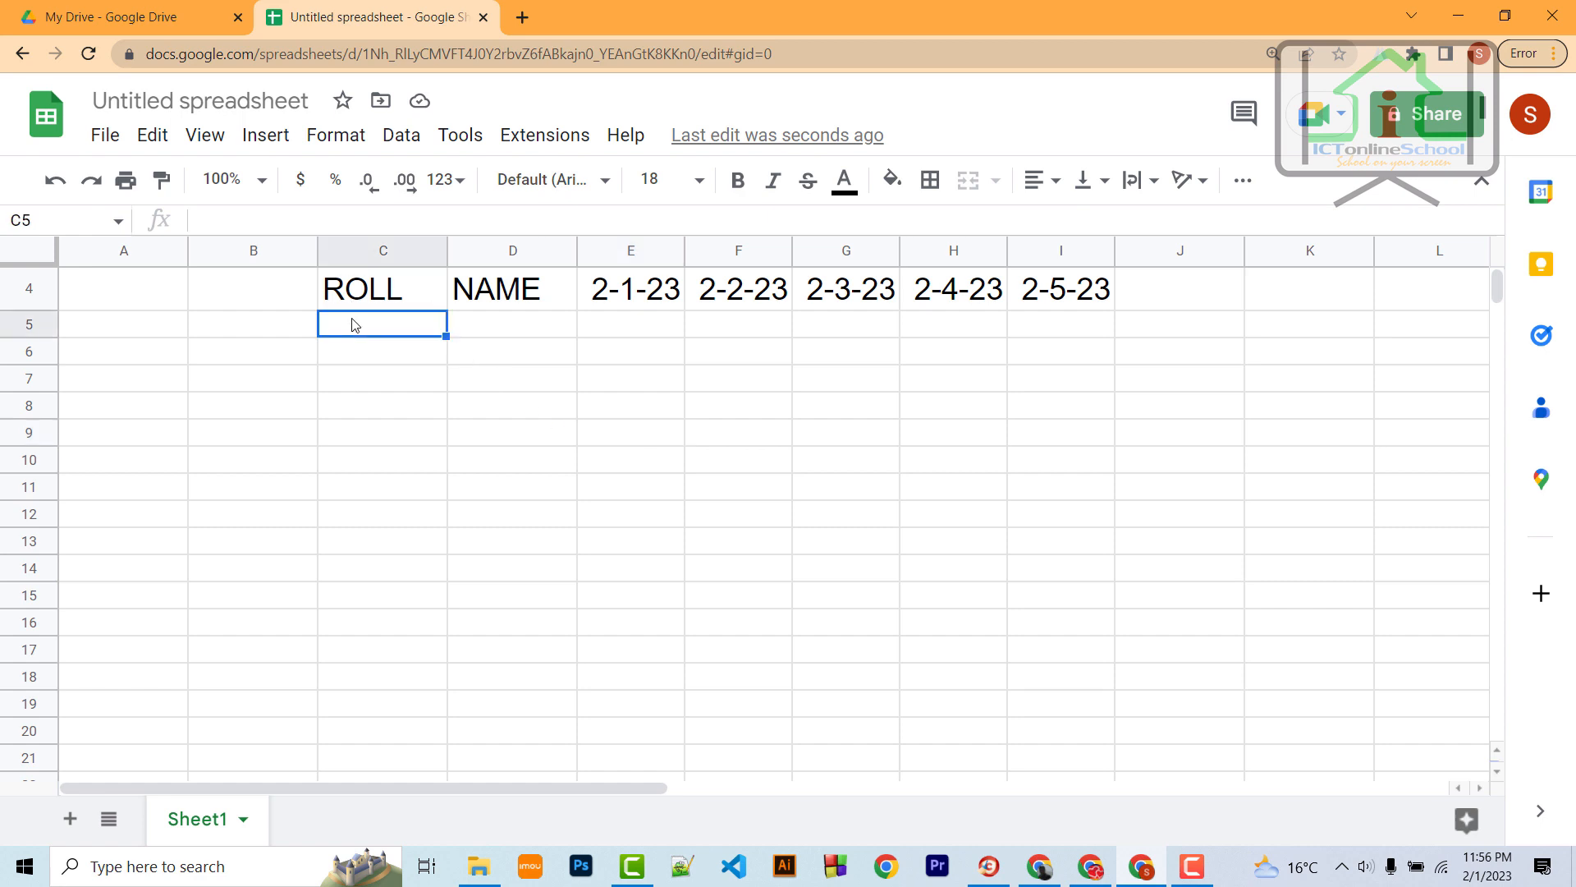
type("1")
key("Return")
type("2")
key("Return")
left_click_drag(353, 331, 411, 767)
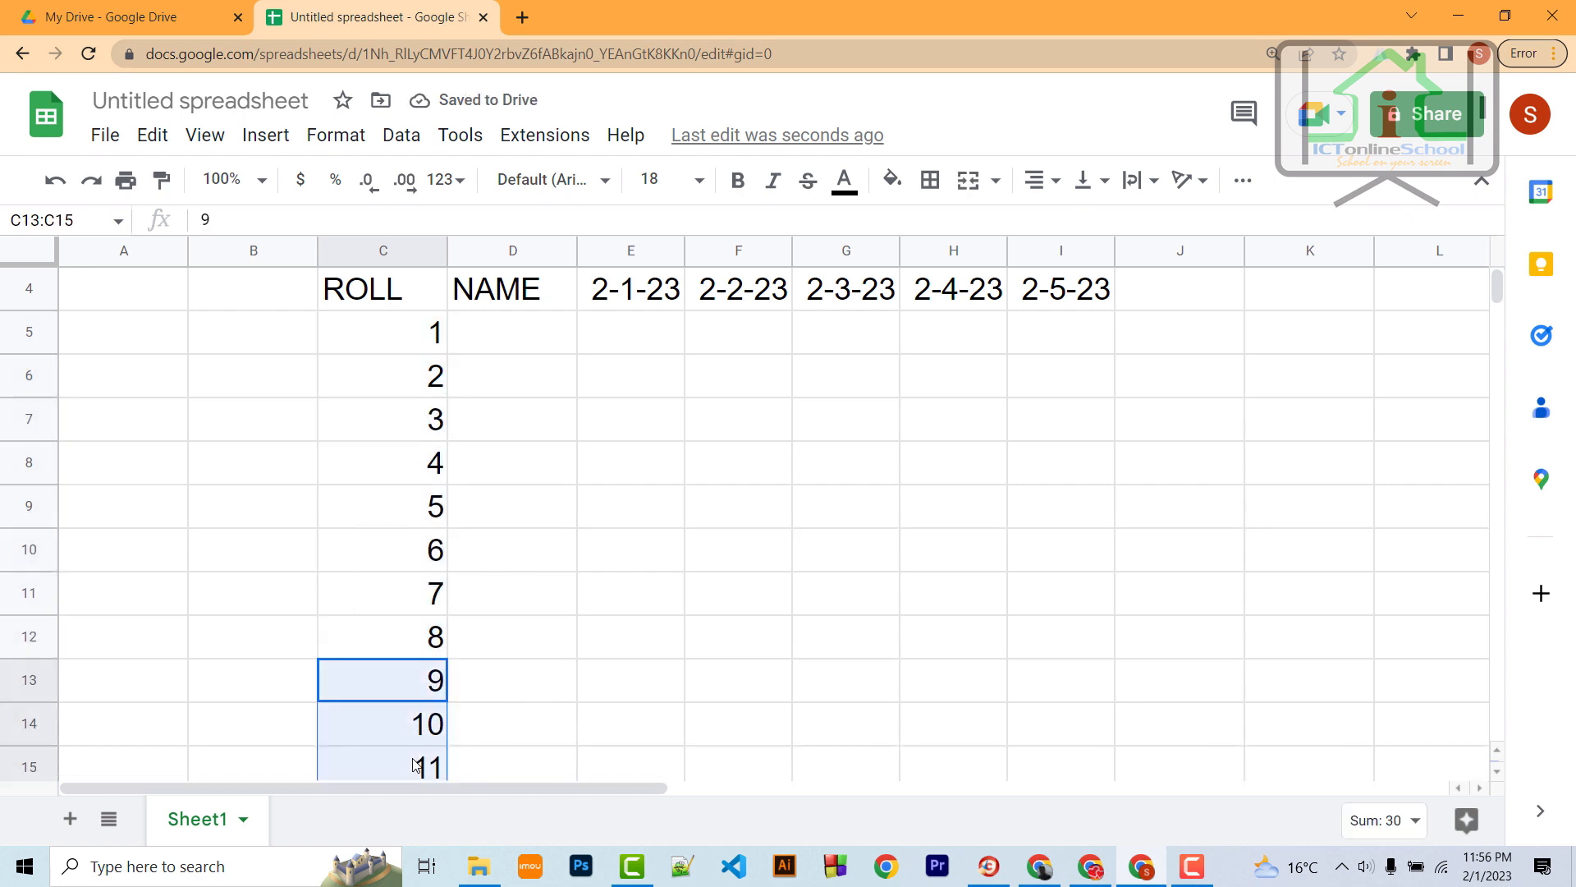
Step: Delete the surplus roll numbers 9 to 12 from C13:C16
key("Delete")
left_click(436, 764)
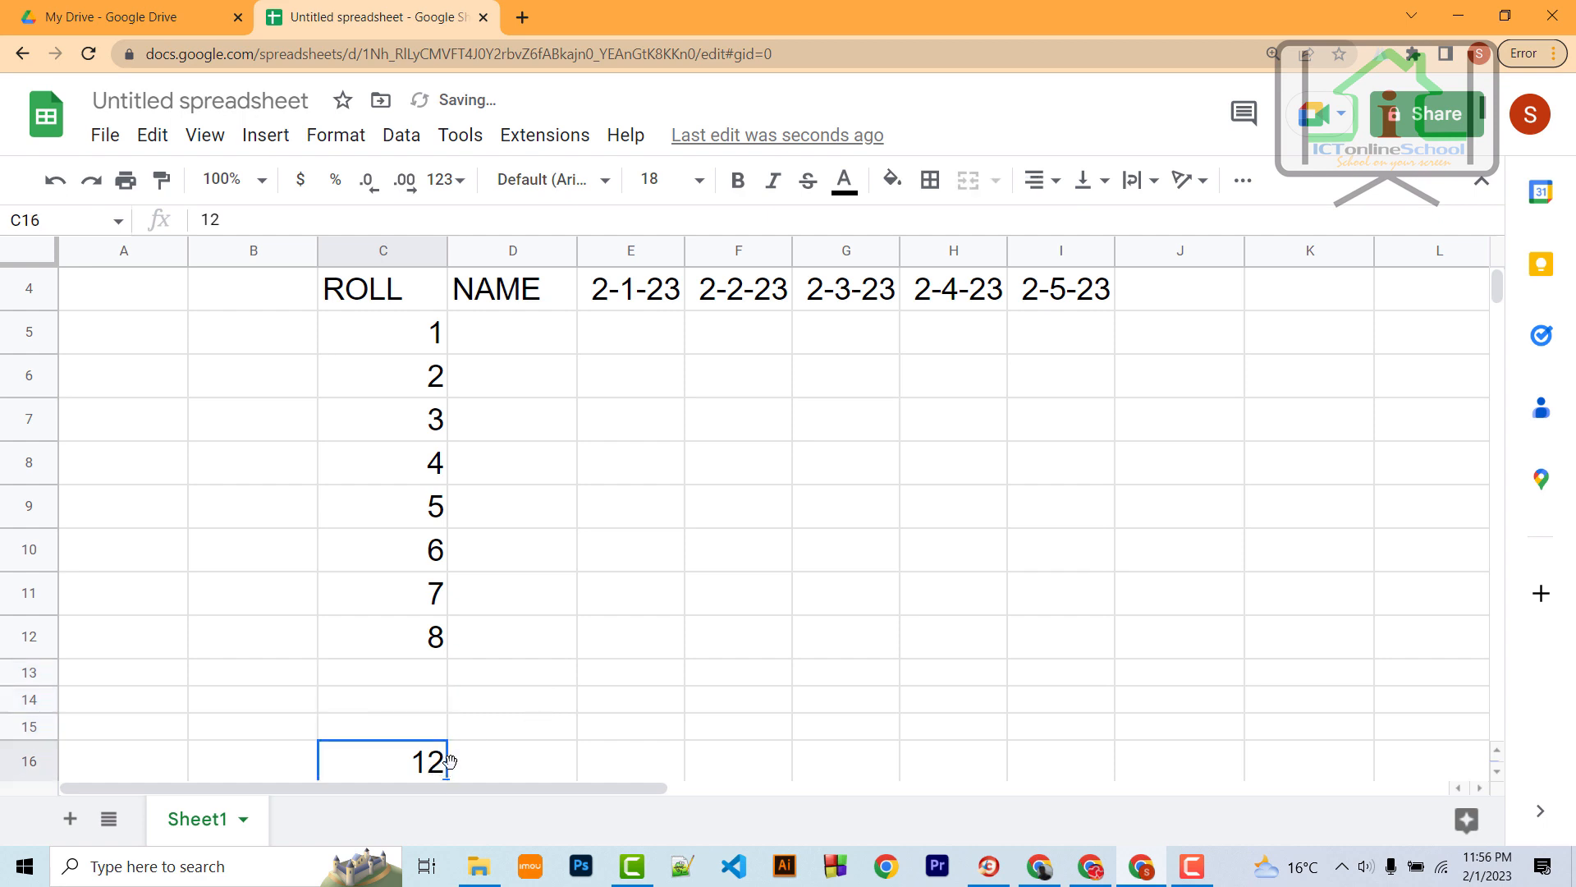
key("Delete")
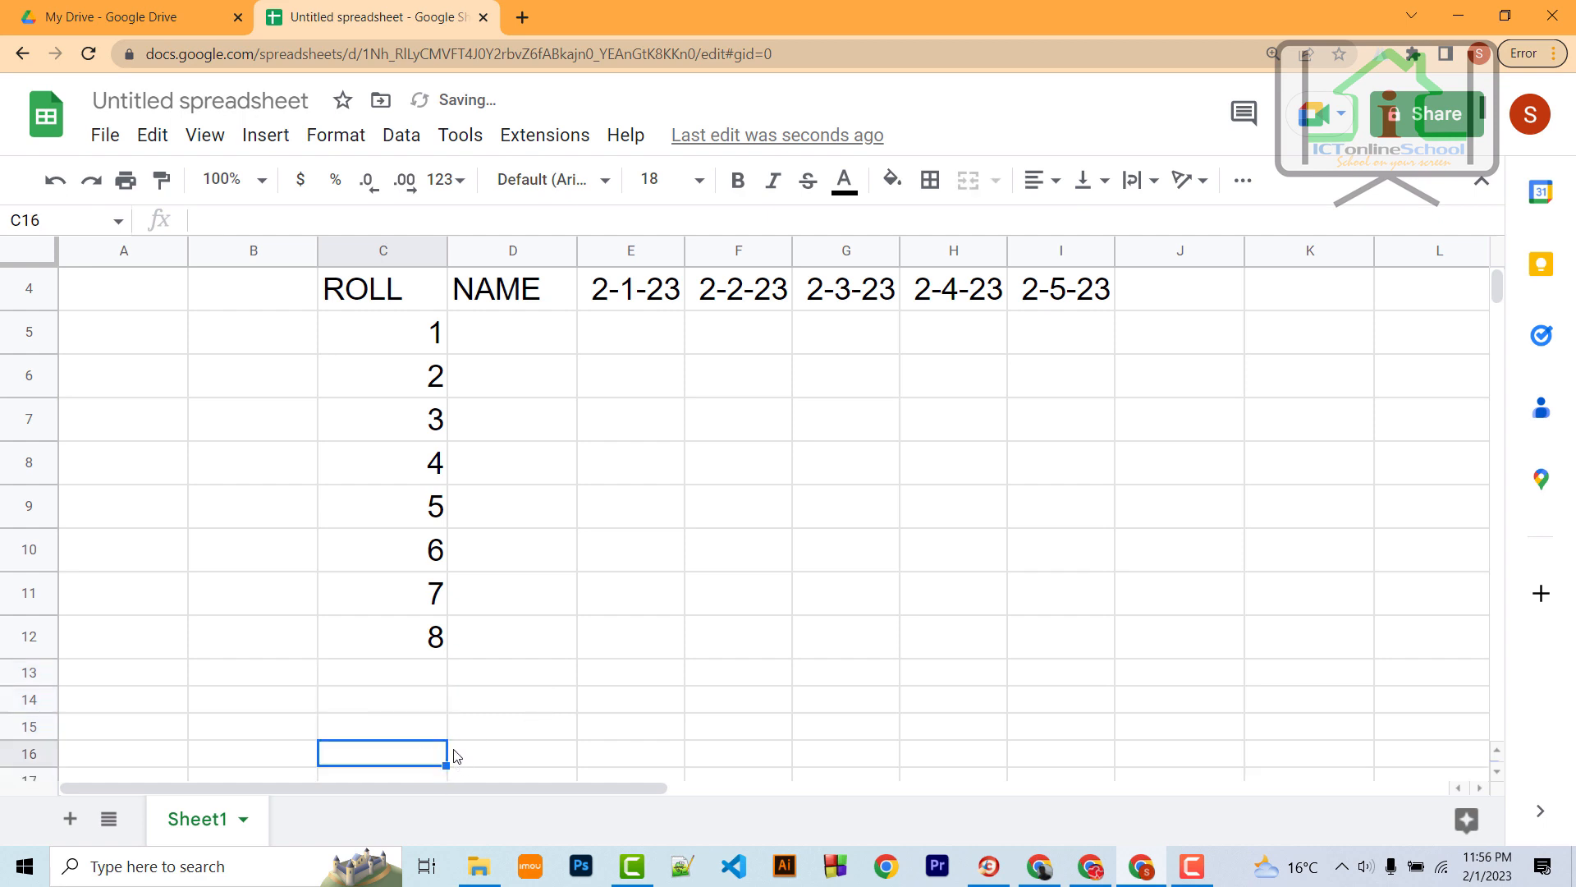
Step: Fill the NAME column in D5:D12 with the letters A to H, one per row
left_click(516, 333)
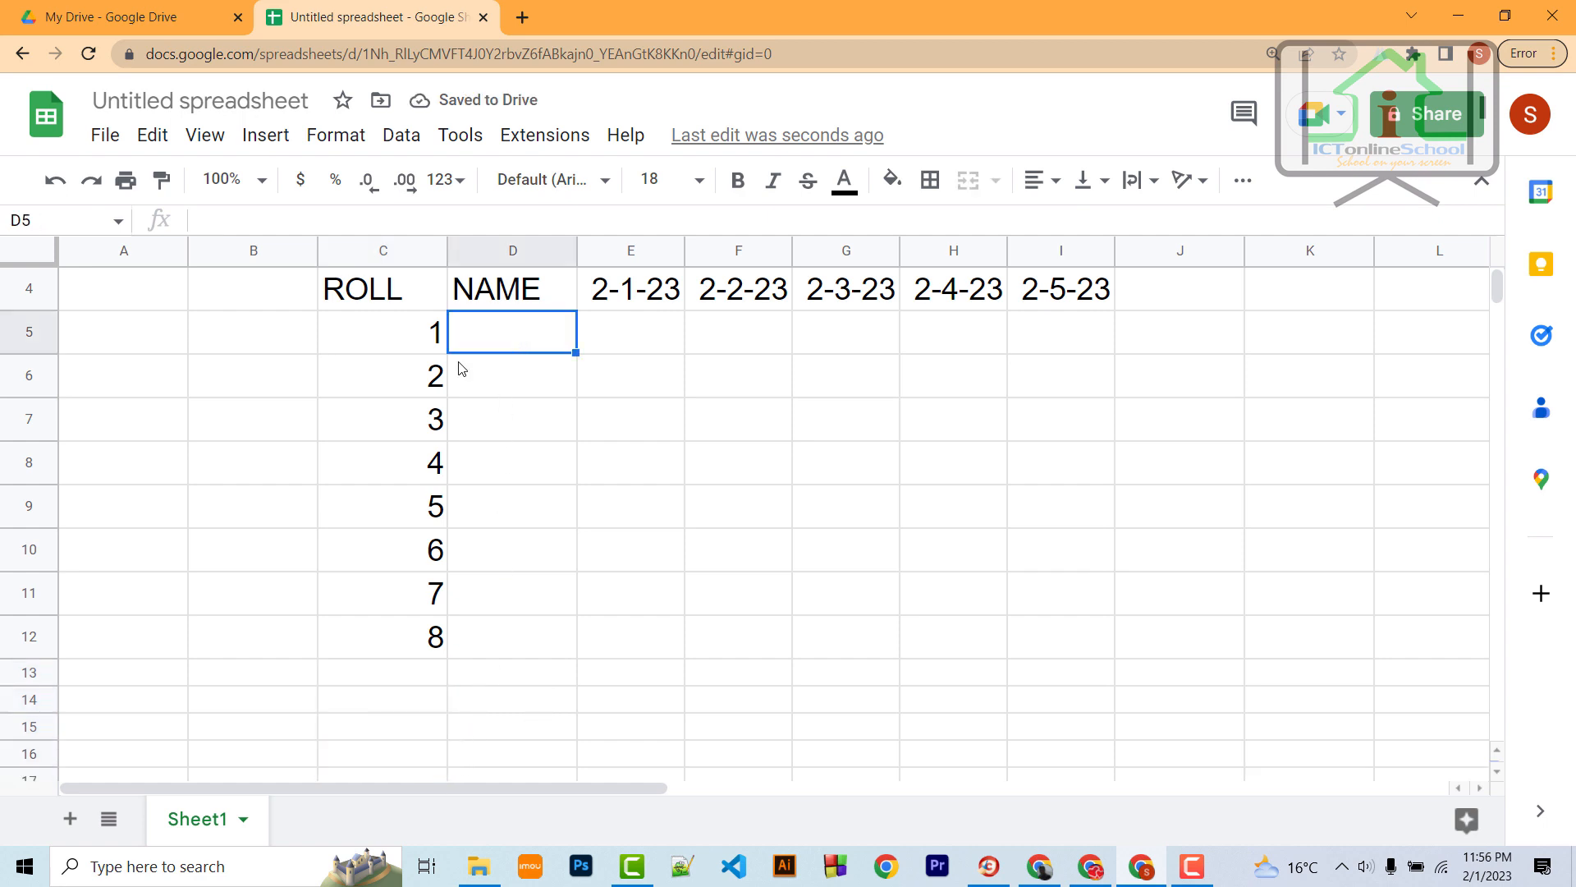
type("A")
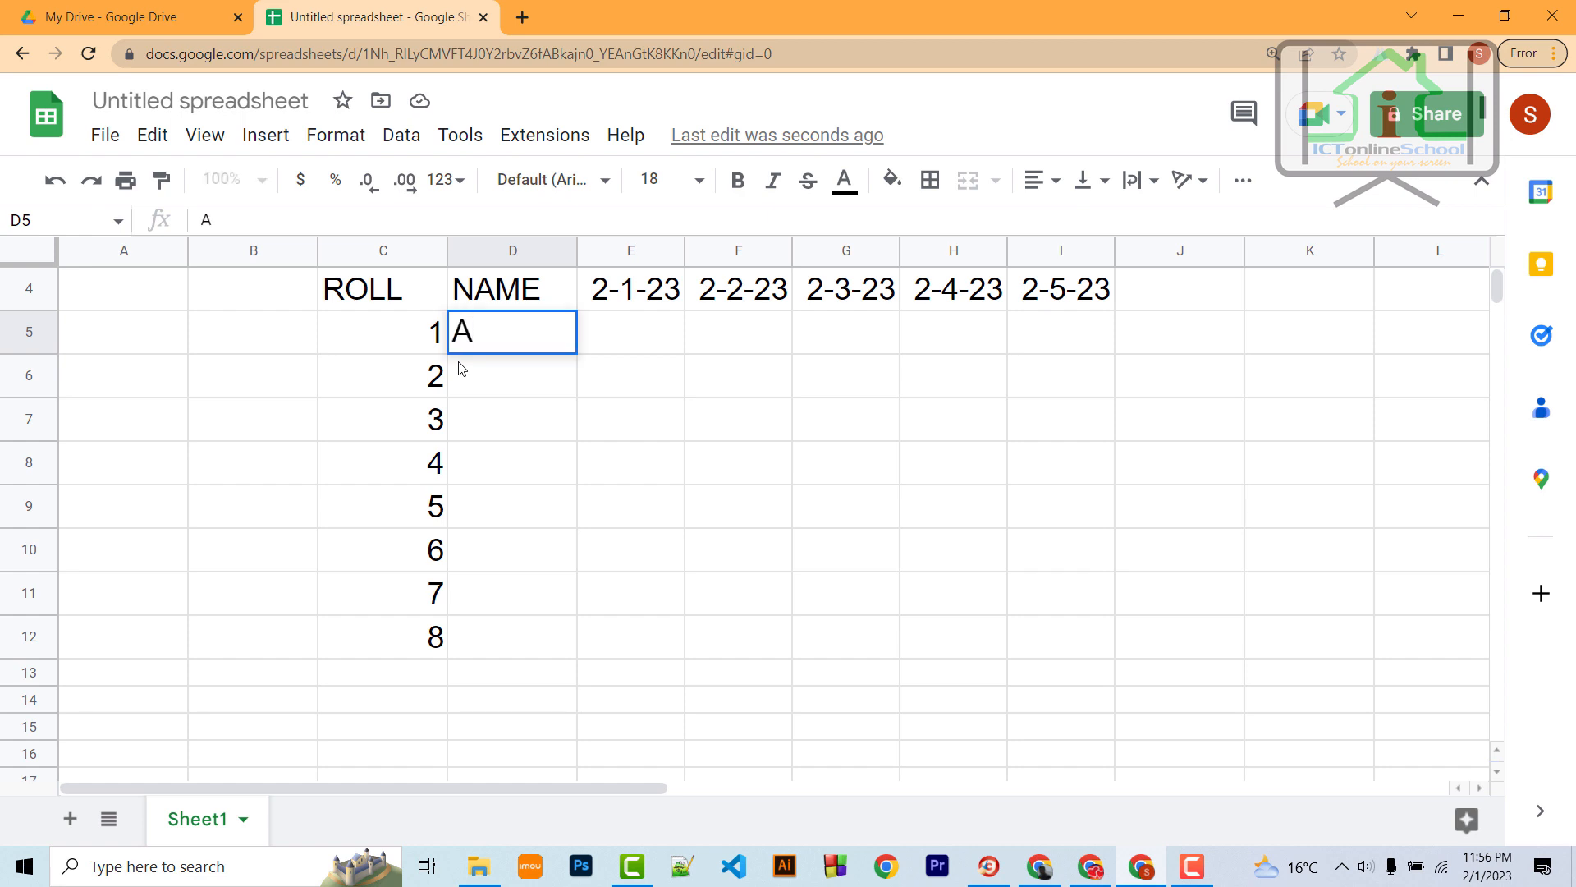
key("Return")
type("B C E")
key("BackSpace")
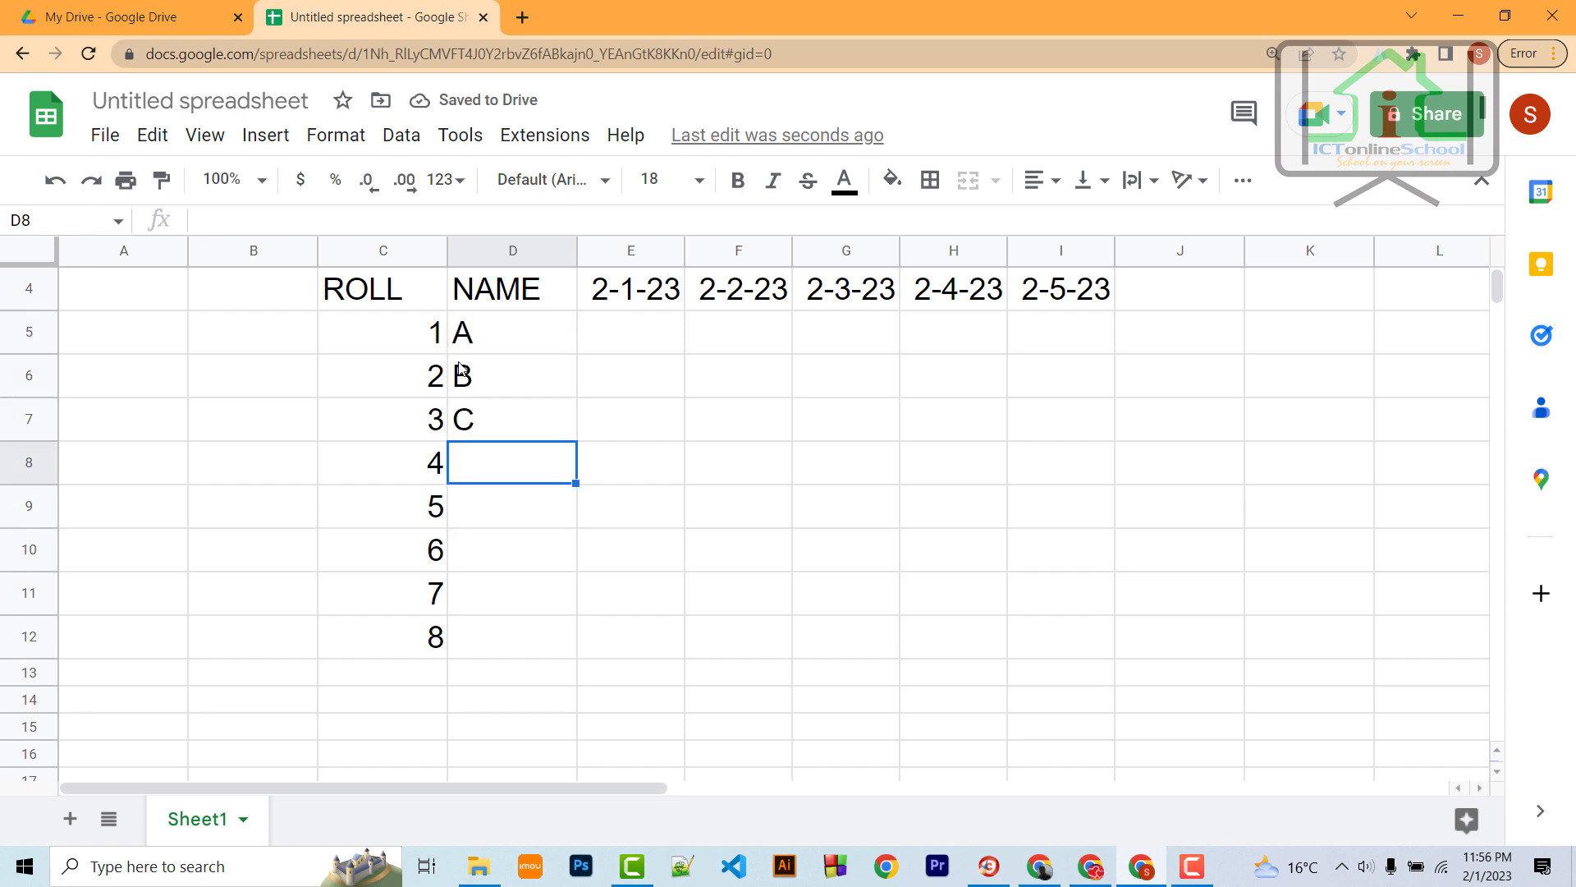
type("D E F G H")
Step: Add the summary row labels PRESENT in D13 and ABSENT in D14 below the names
left_click(632, 353)
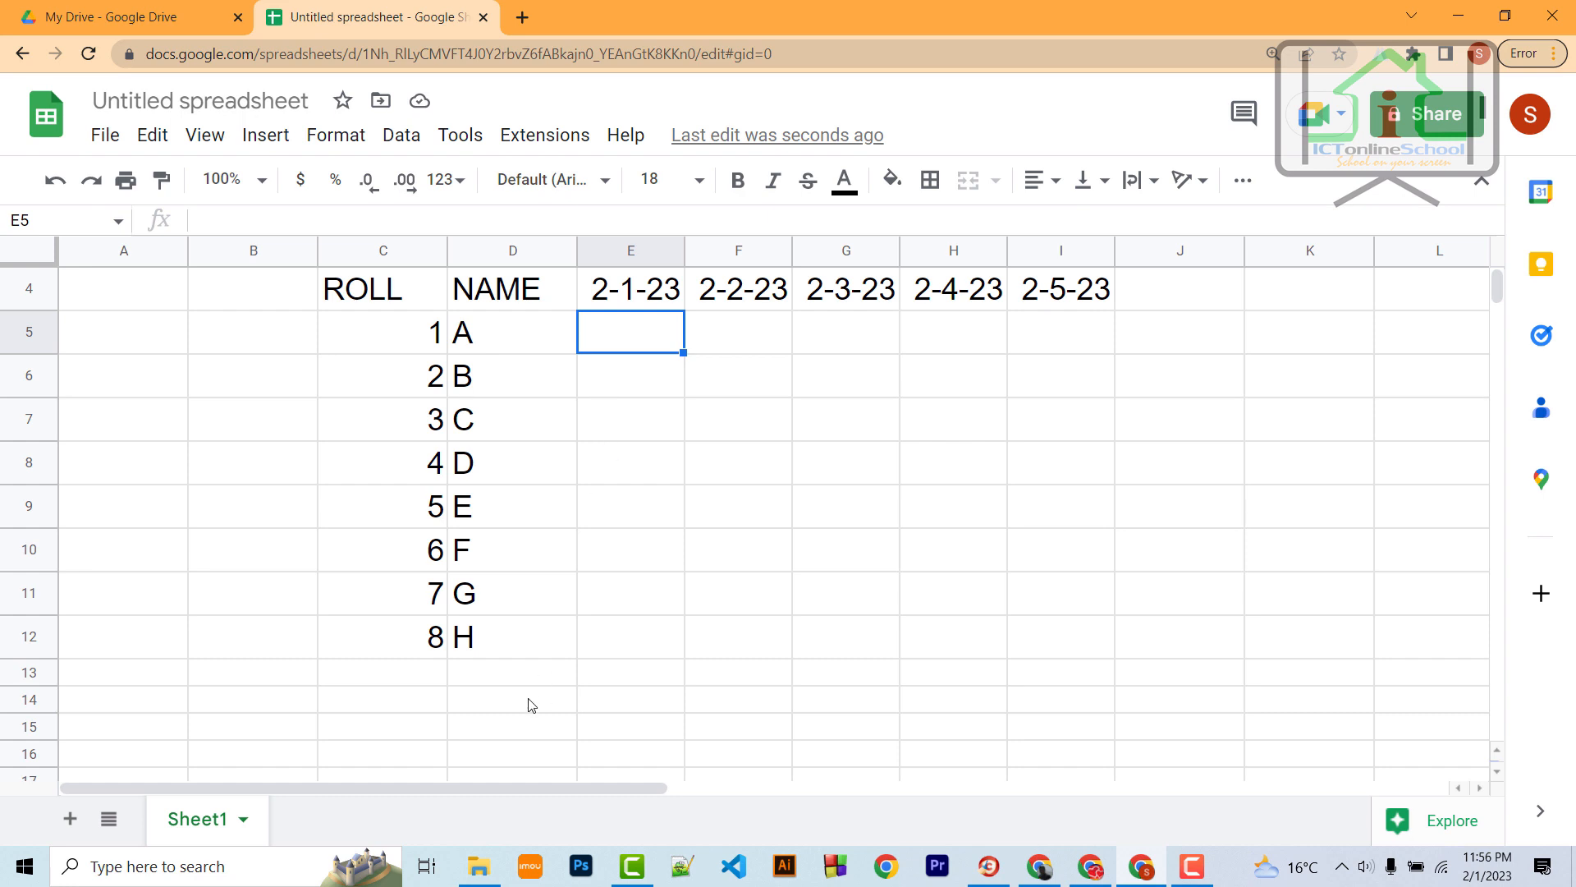
left_click(504, 687)
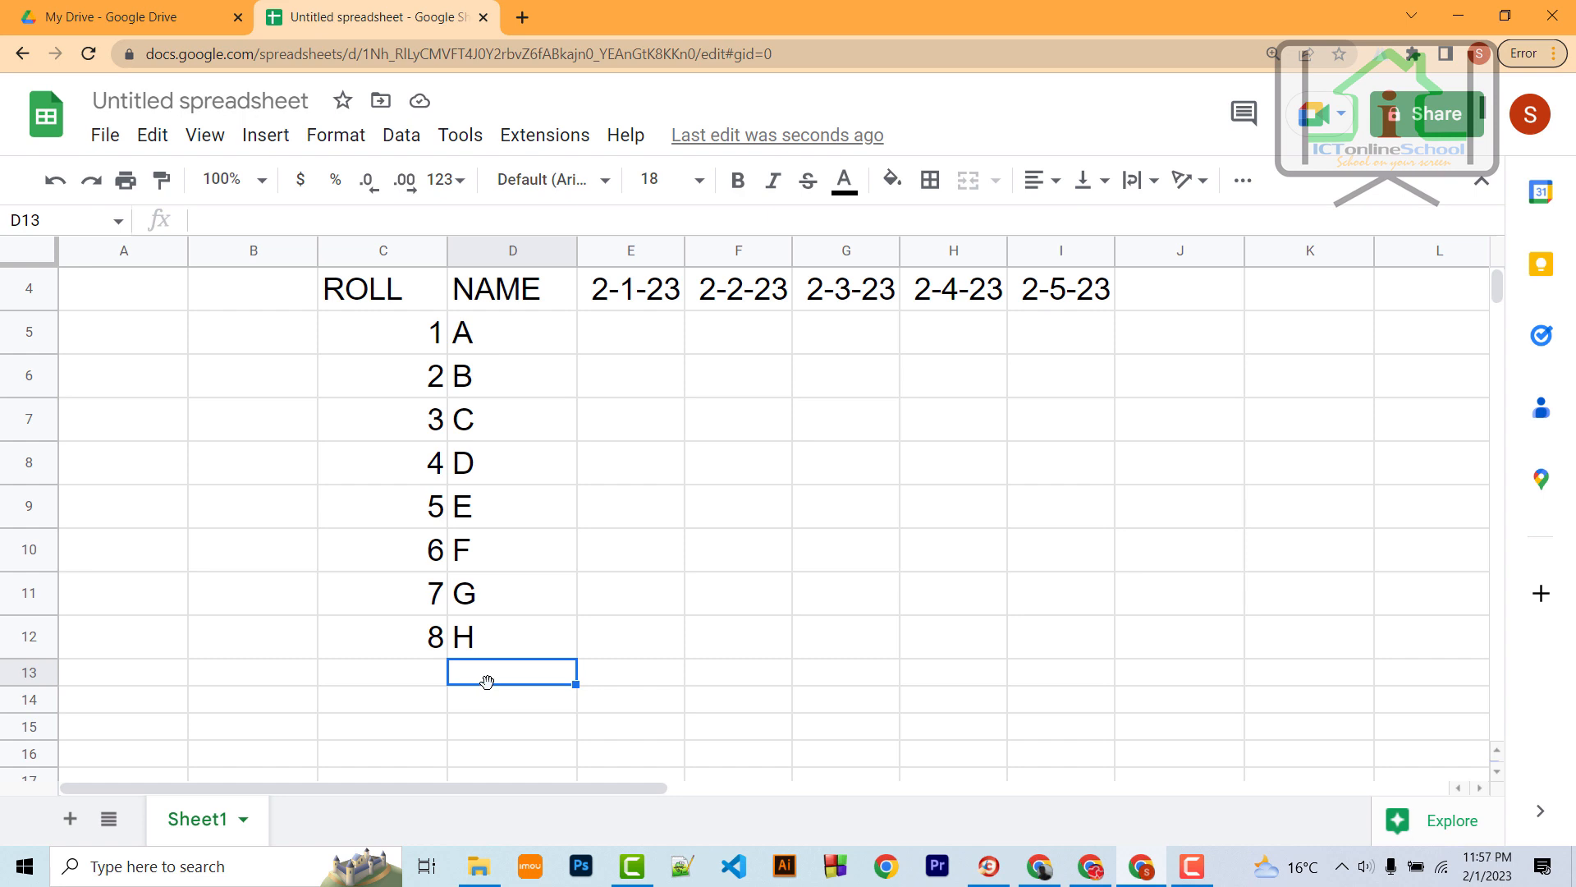
type("PRE")
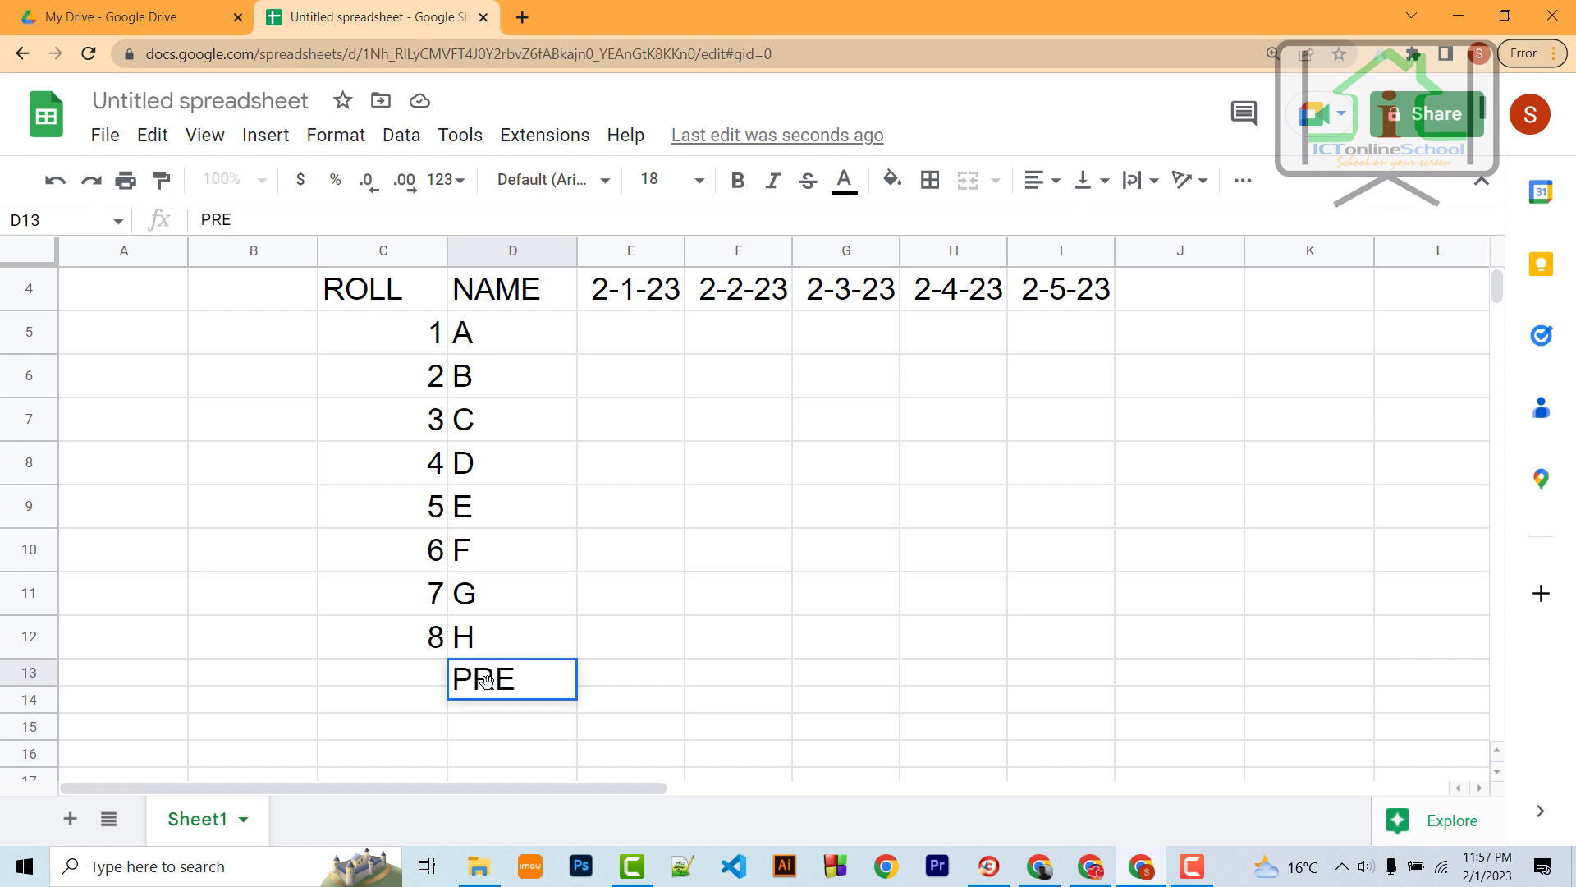
type("SENT")
key("Return")
type("A")
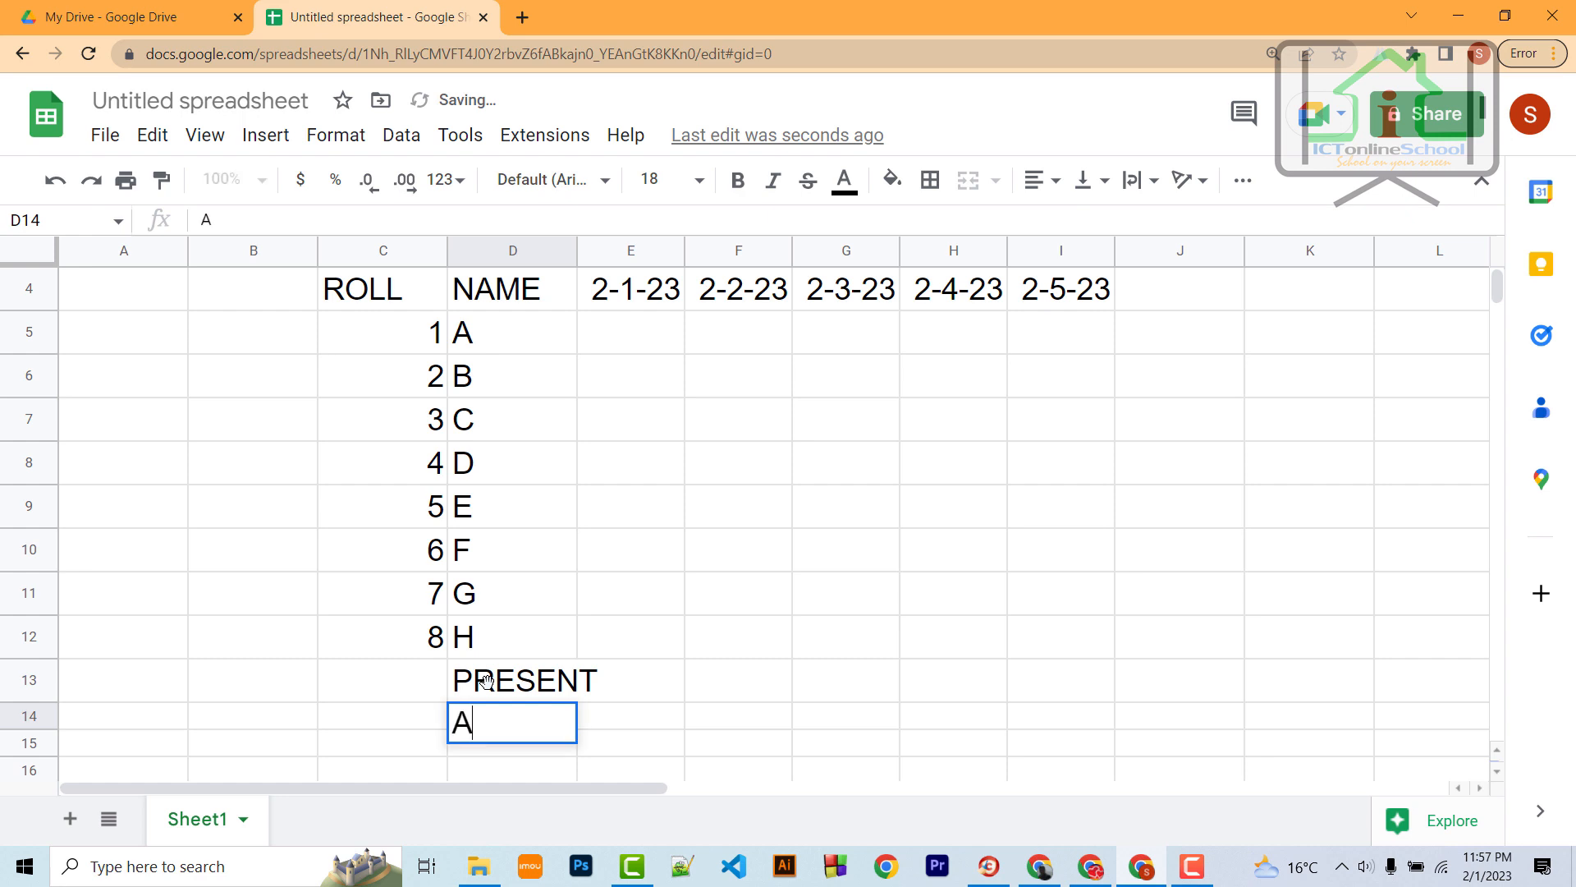
type("BSENT")
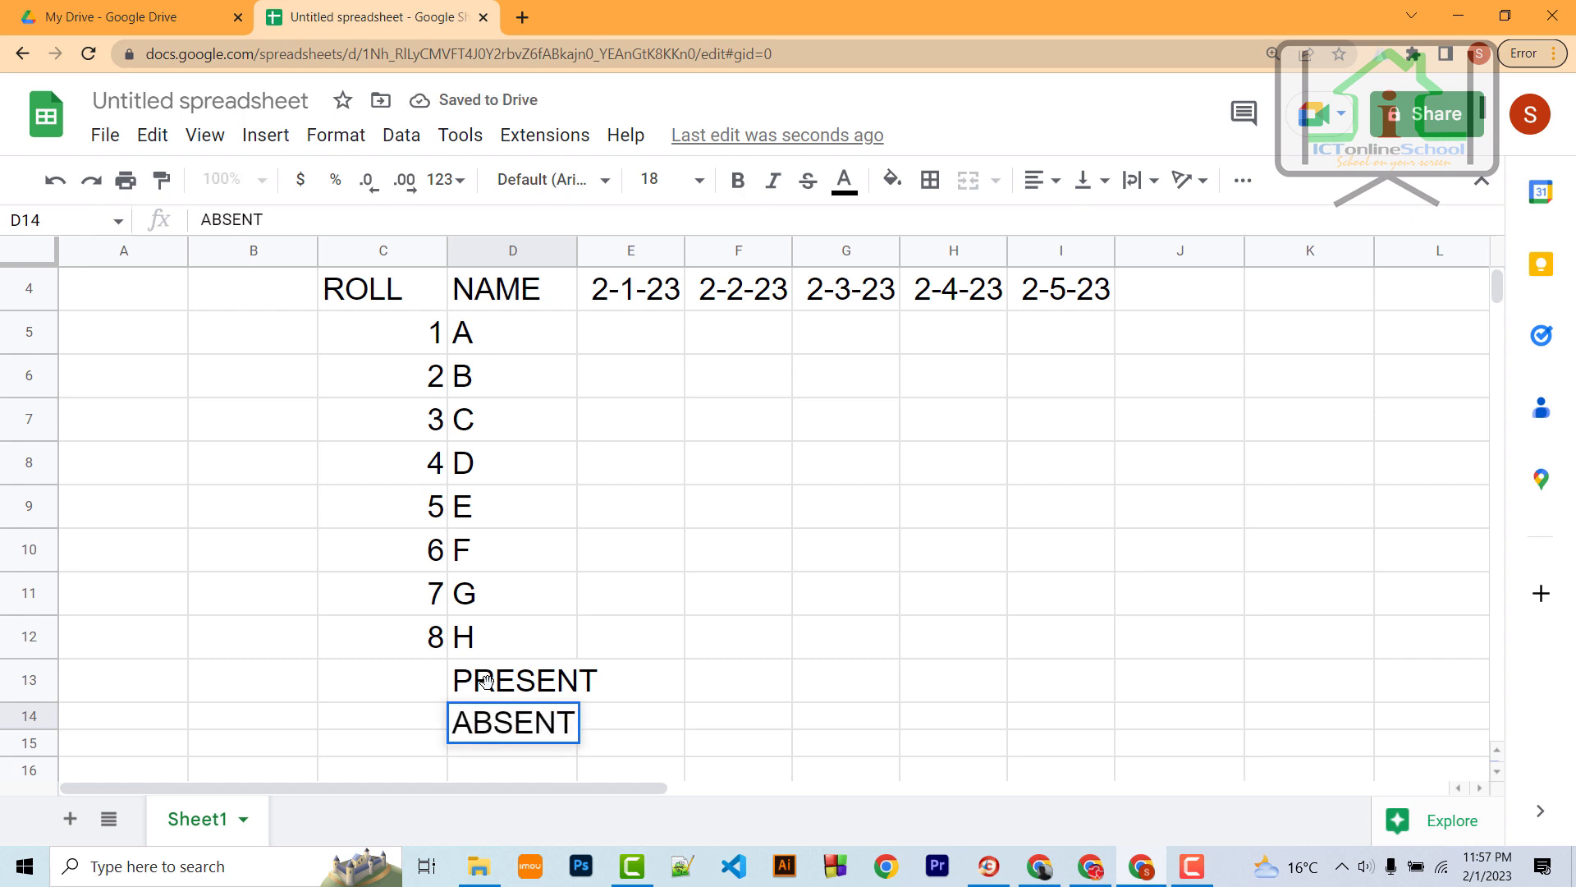
left_click(616, 750)
left_click(544, 696)
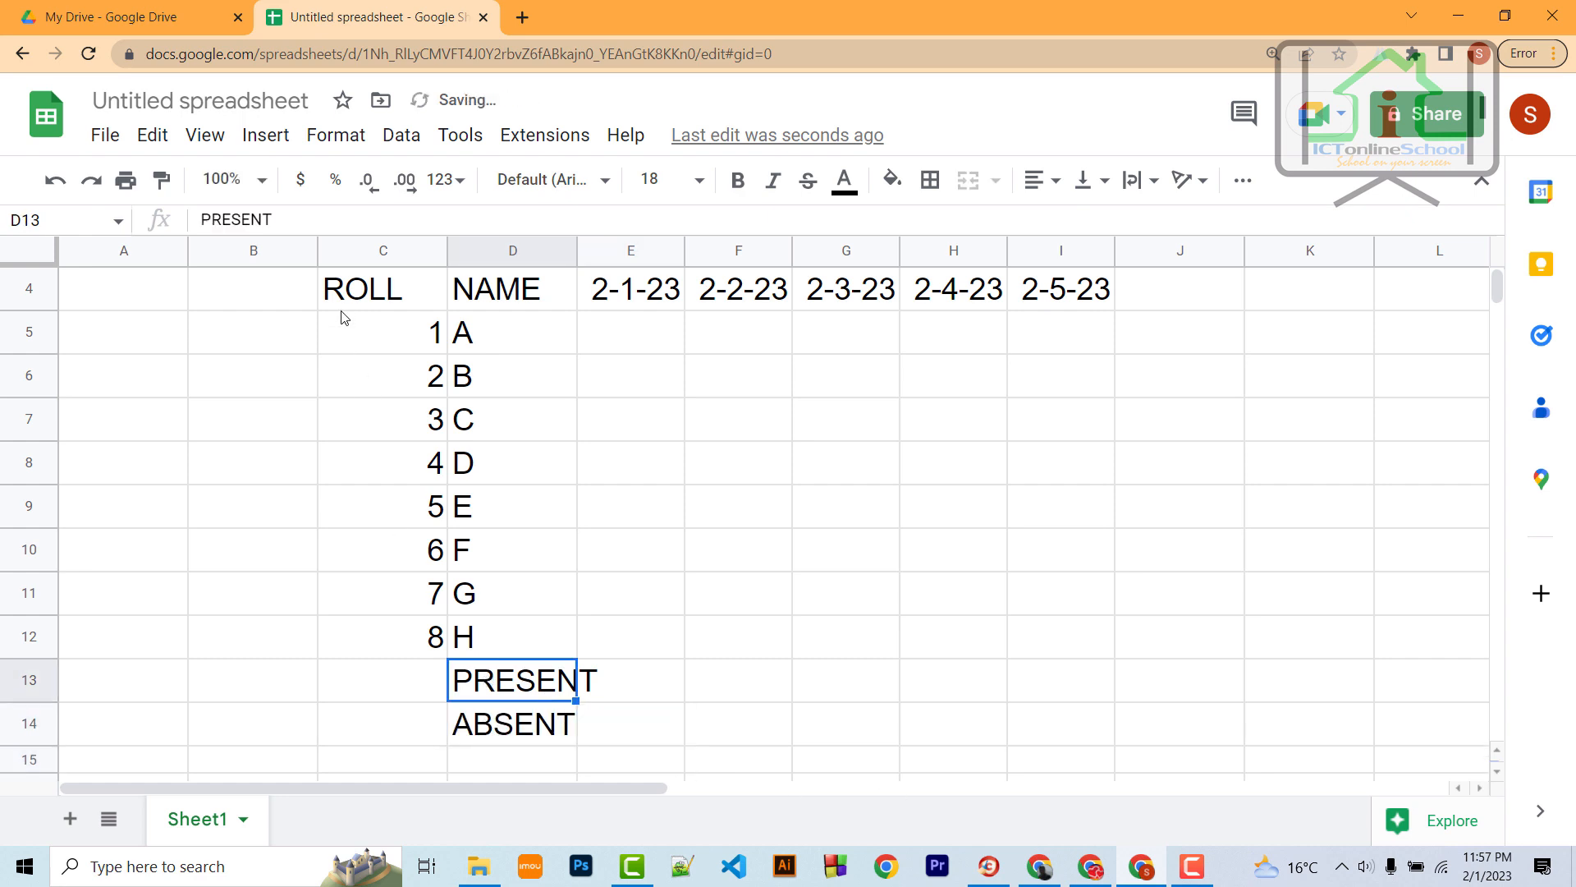
Step: Set the font size of the whole table C4:I14 to 14
left_click_drag(345, 296, 1043, 722)
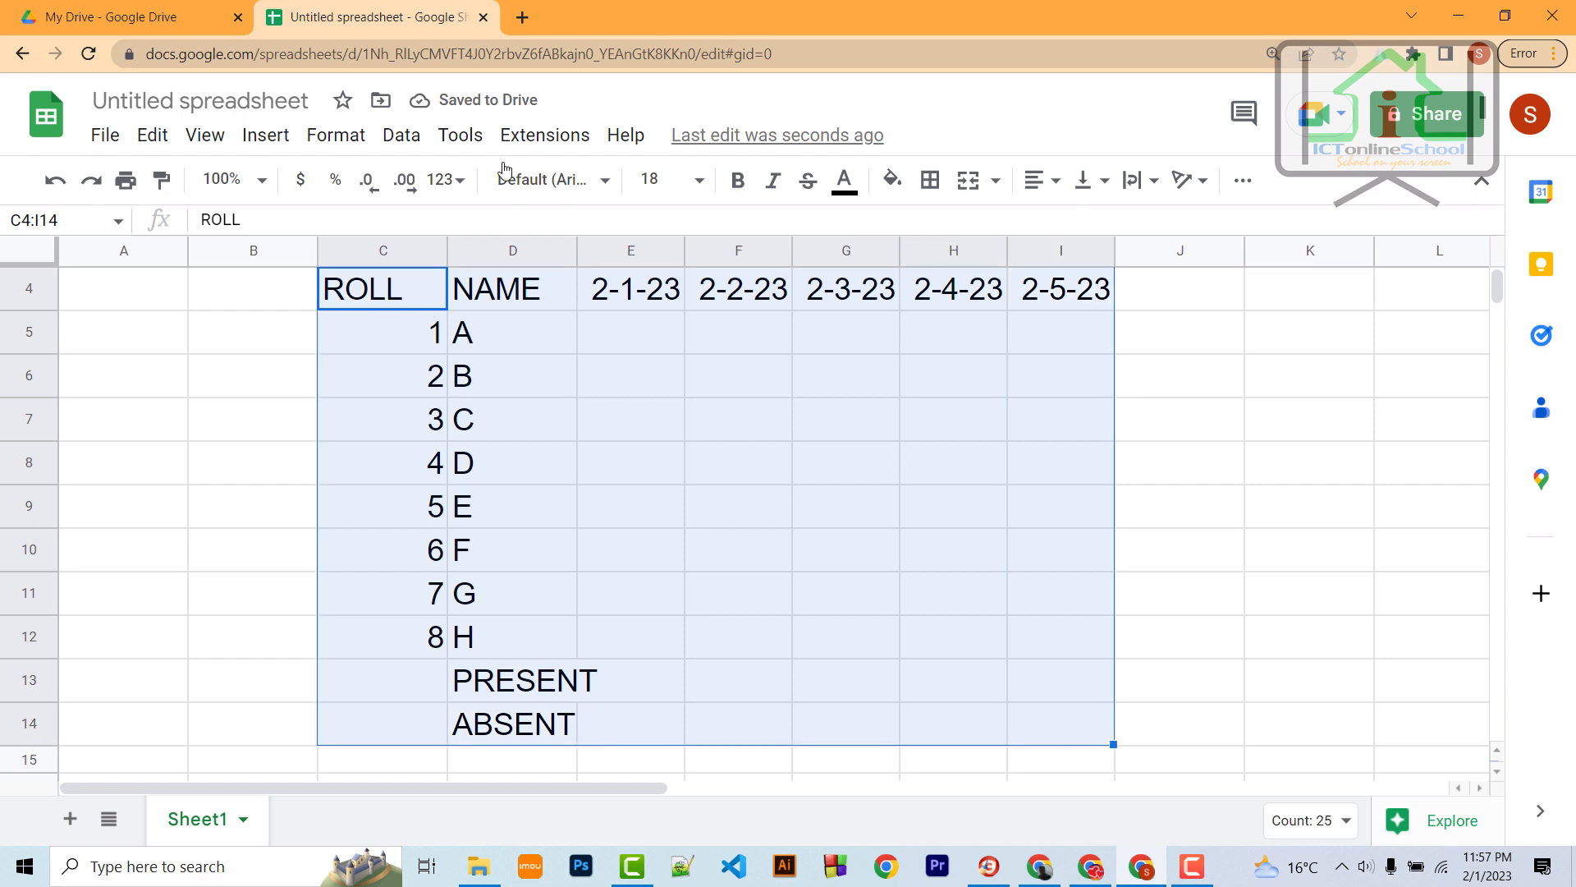
left_click(698, 179)
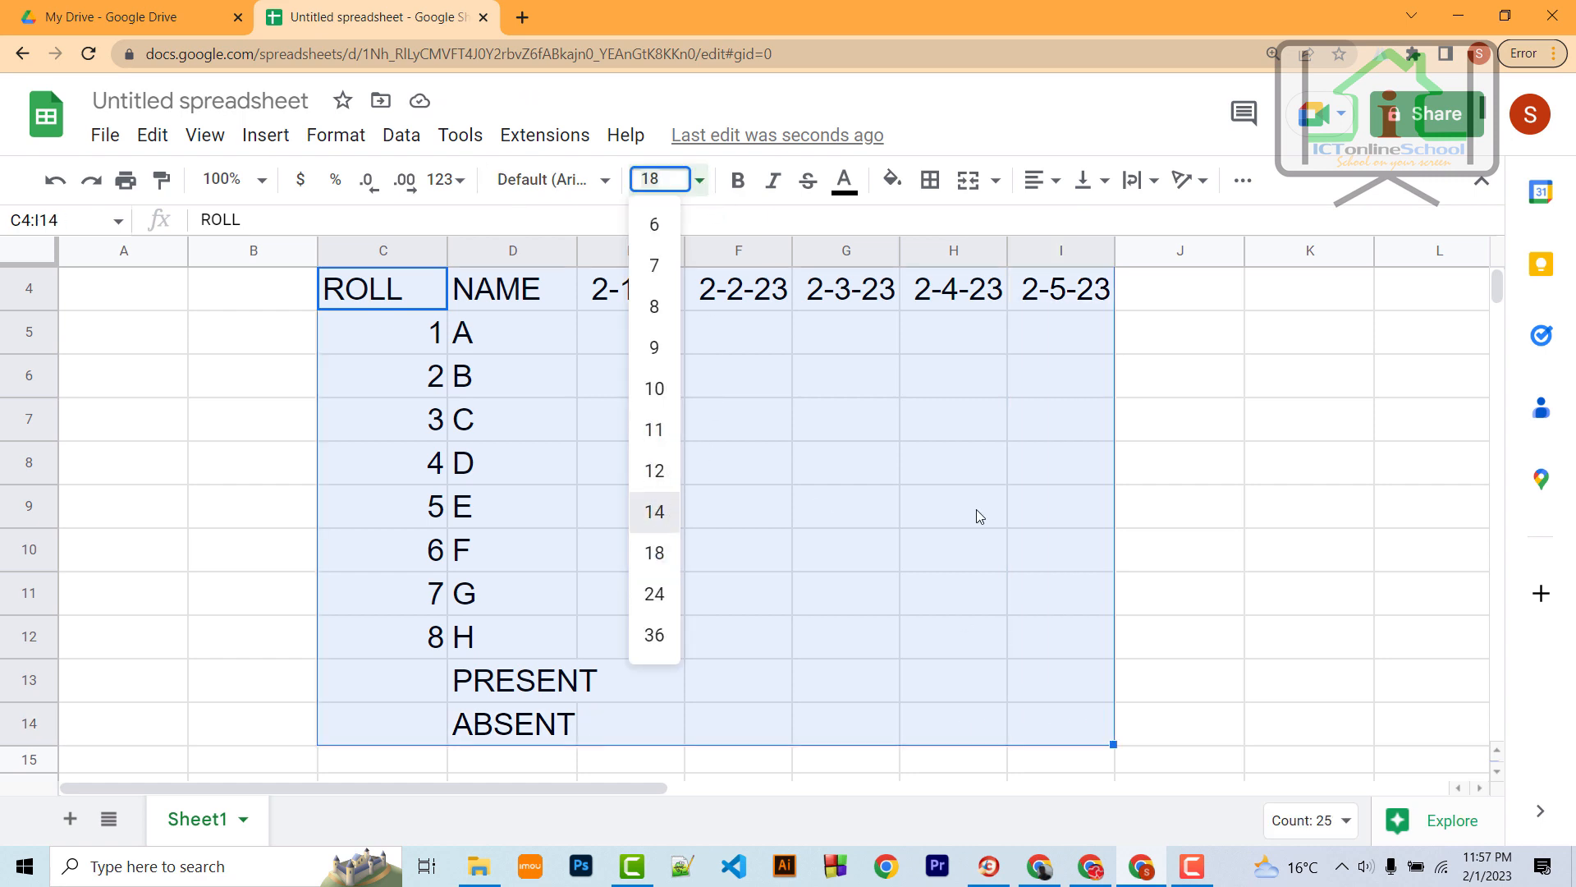
key("Return")
left_click(825, 467)
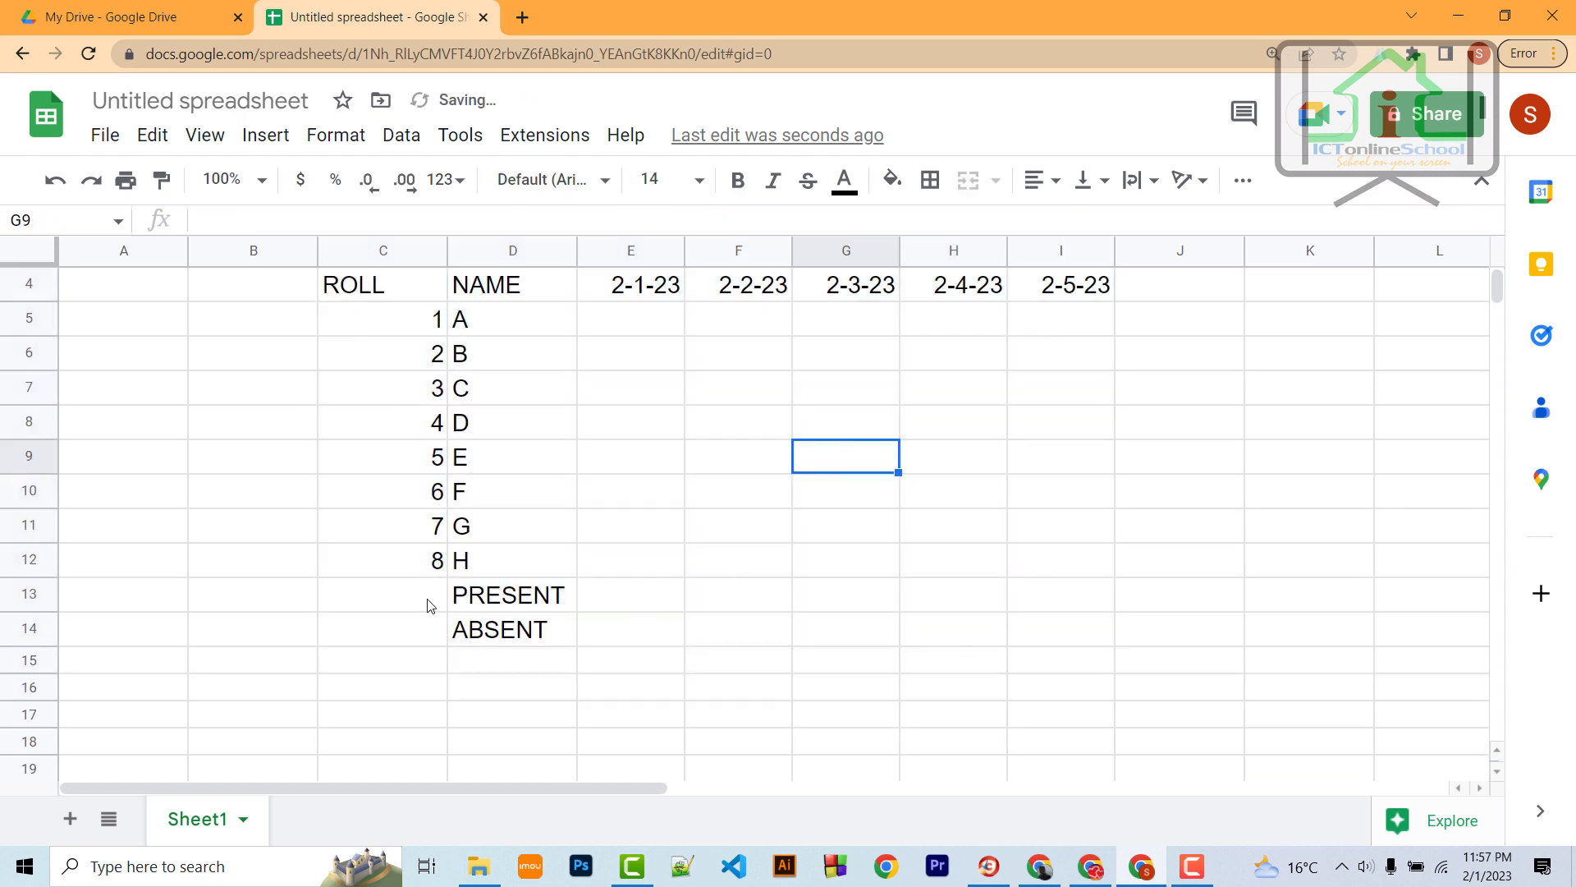
Step: Give the PRESENT and ABSENT label cells C13:D14 a green fill and white text
left_click_drag(427, 605, 528, 633)
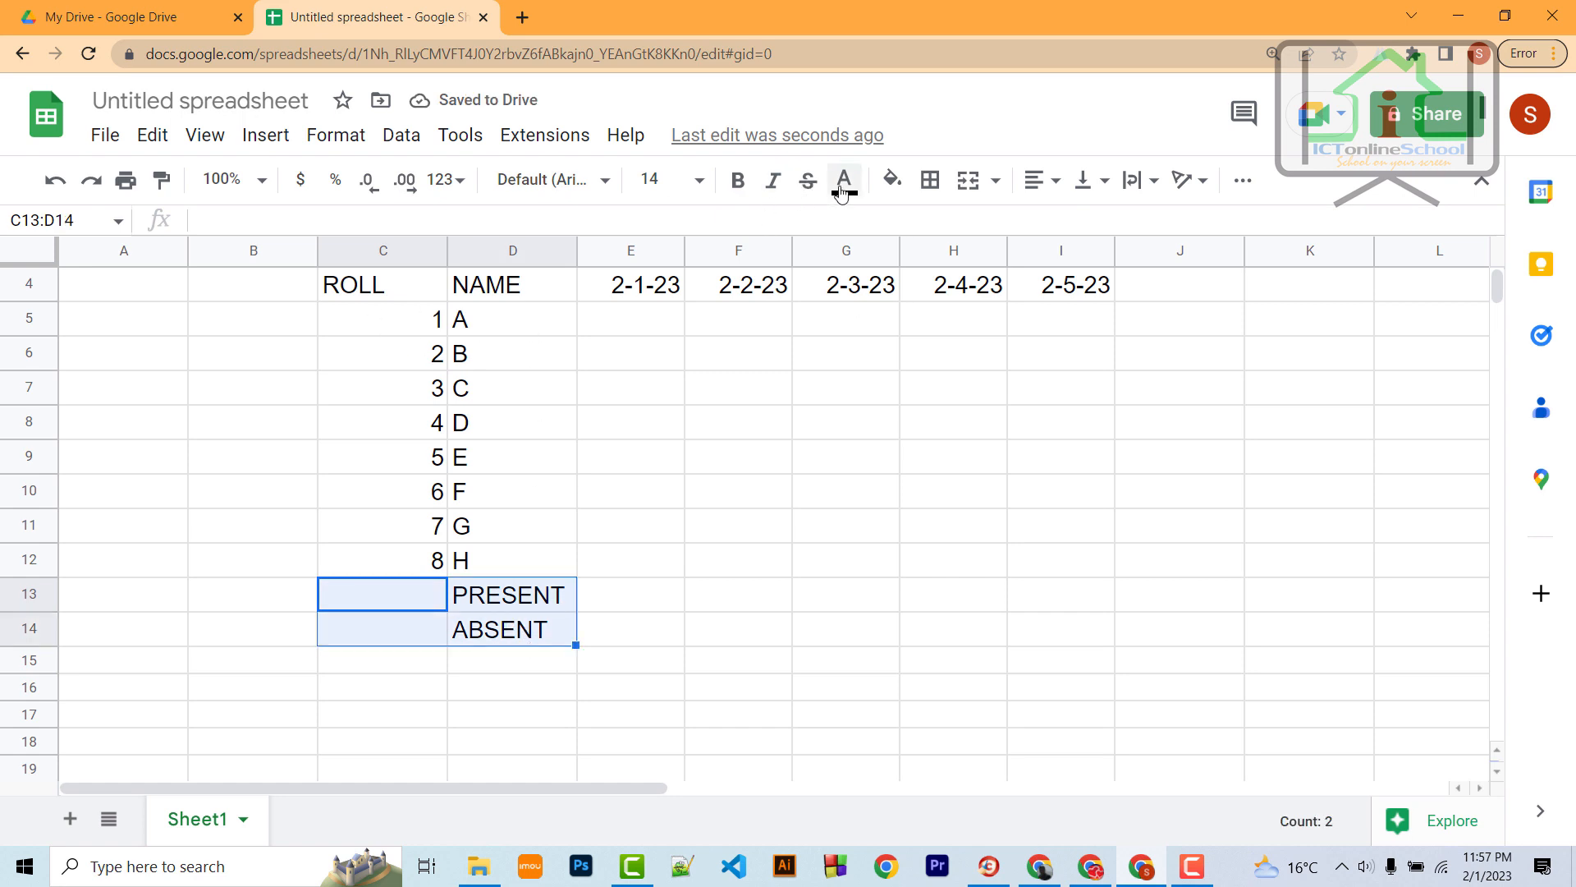
left_click(892, 179)
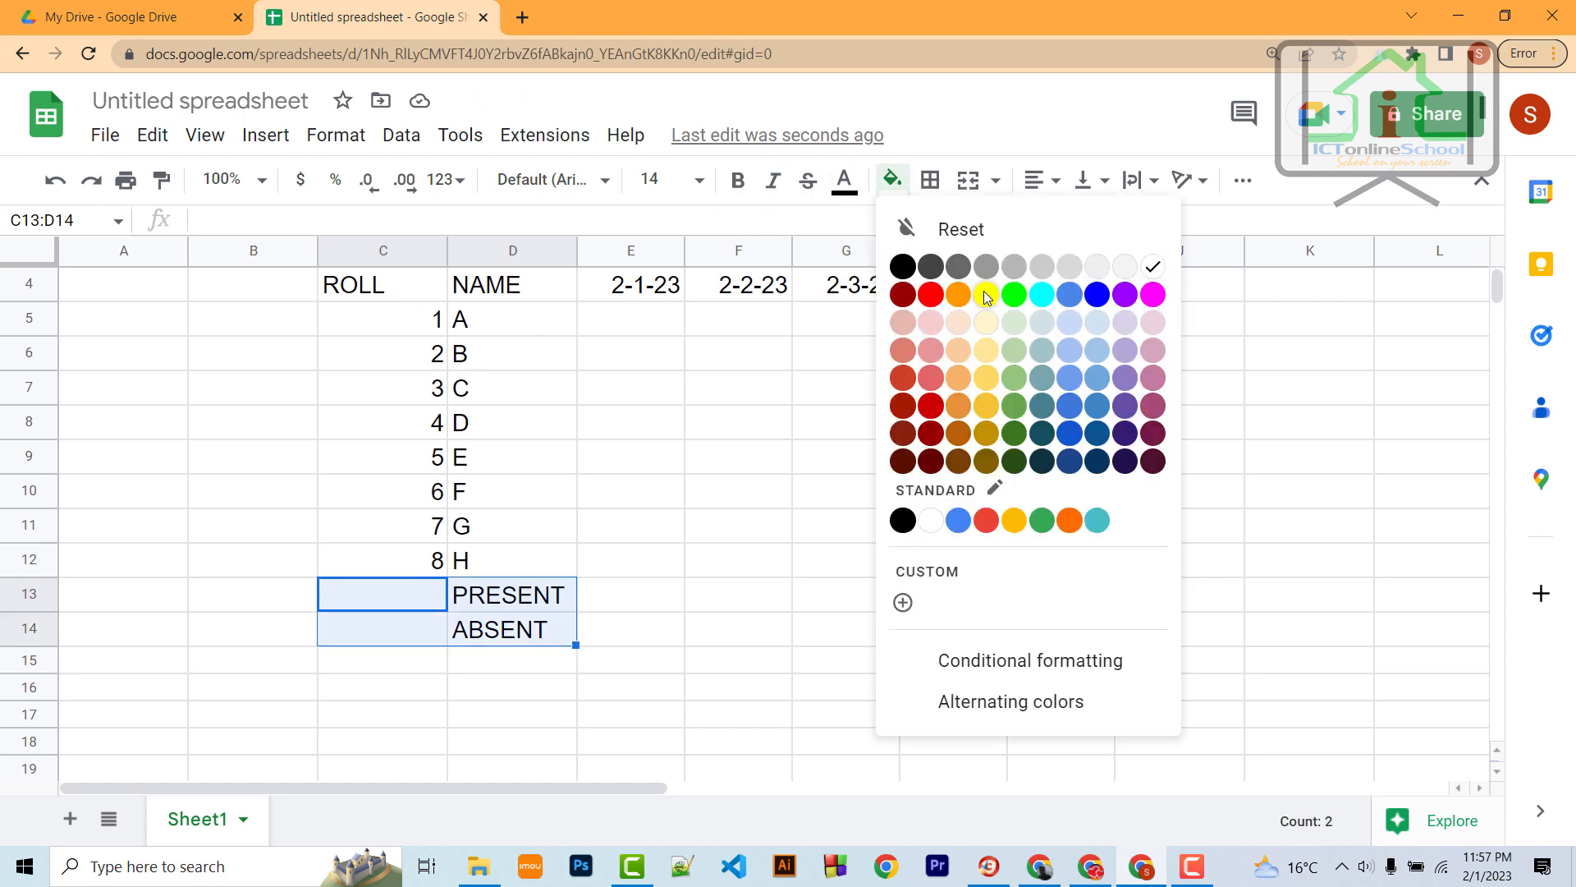
left_click(1014, 405)
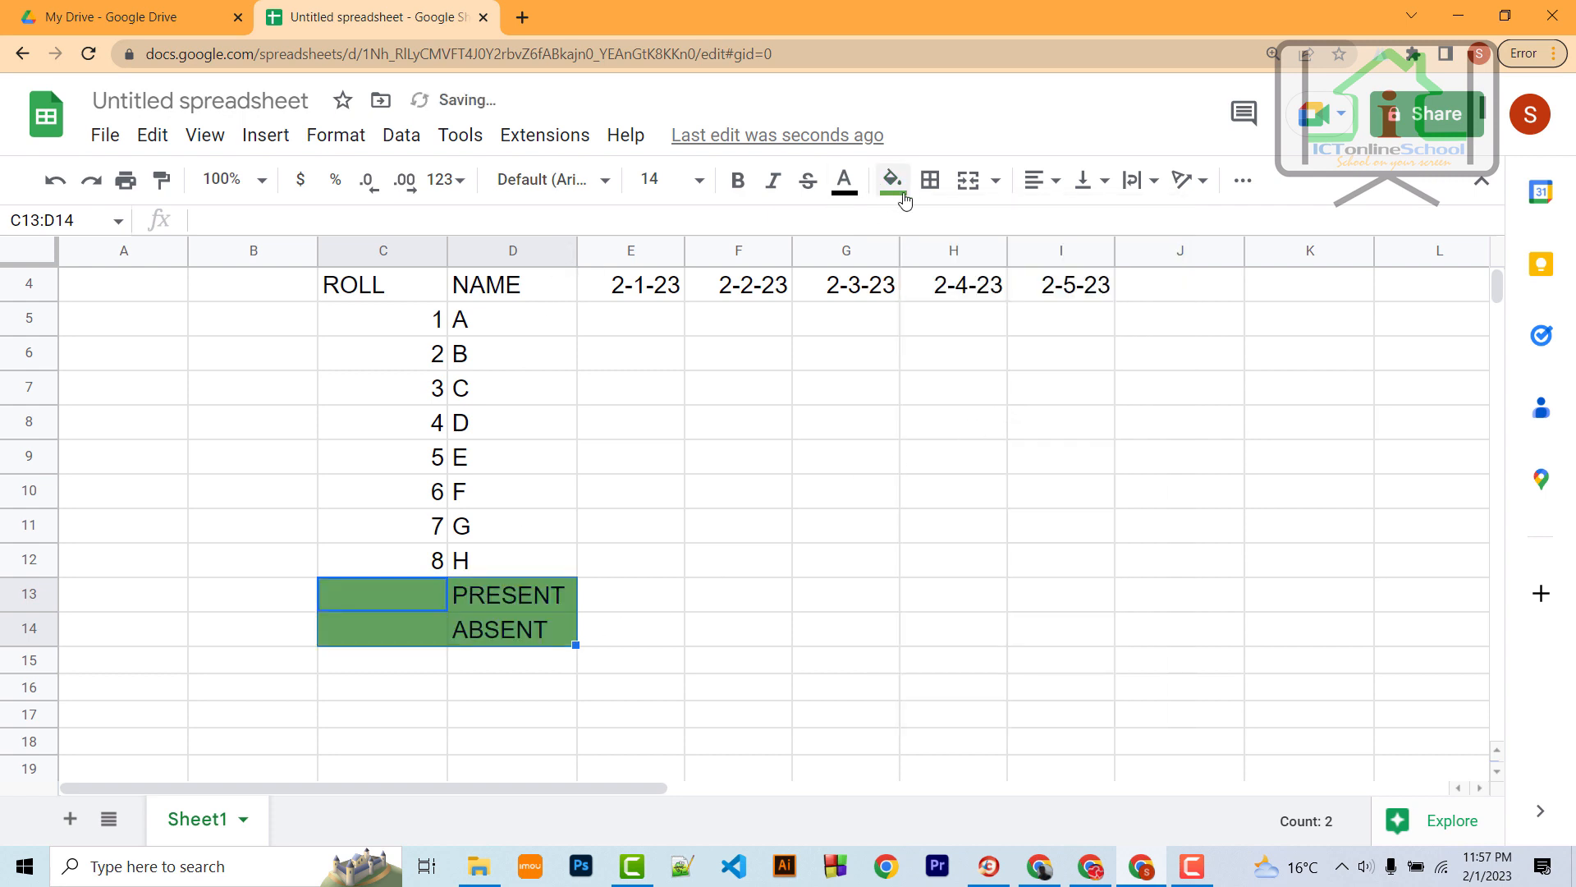
left_click(844, 179)
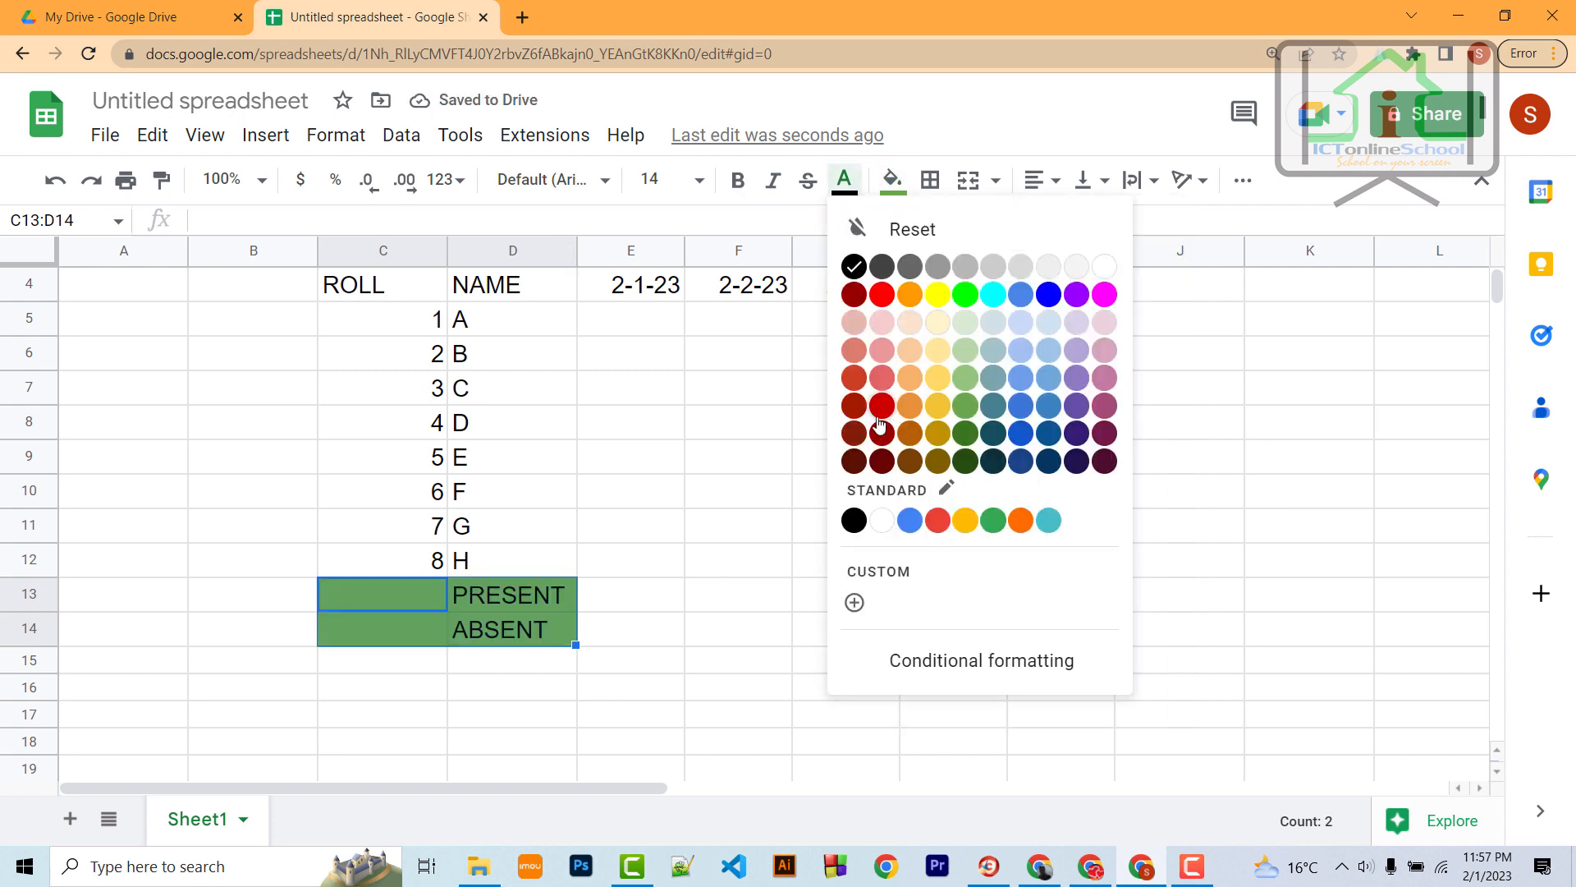
left_click(1104, 266)
left_click(632, 490)
Step: Add a data validation rule with the Checkbox criterion to the attendance cells E5:I12
left_click(649, 322)
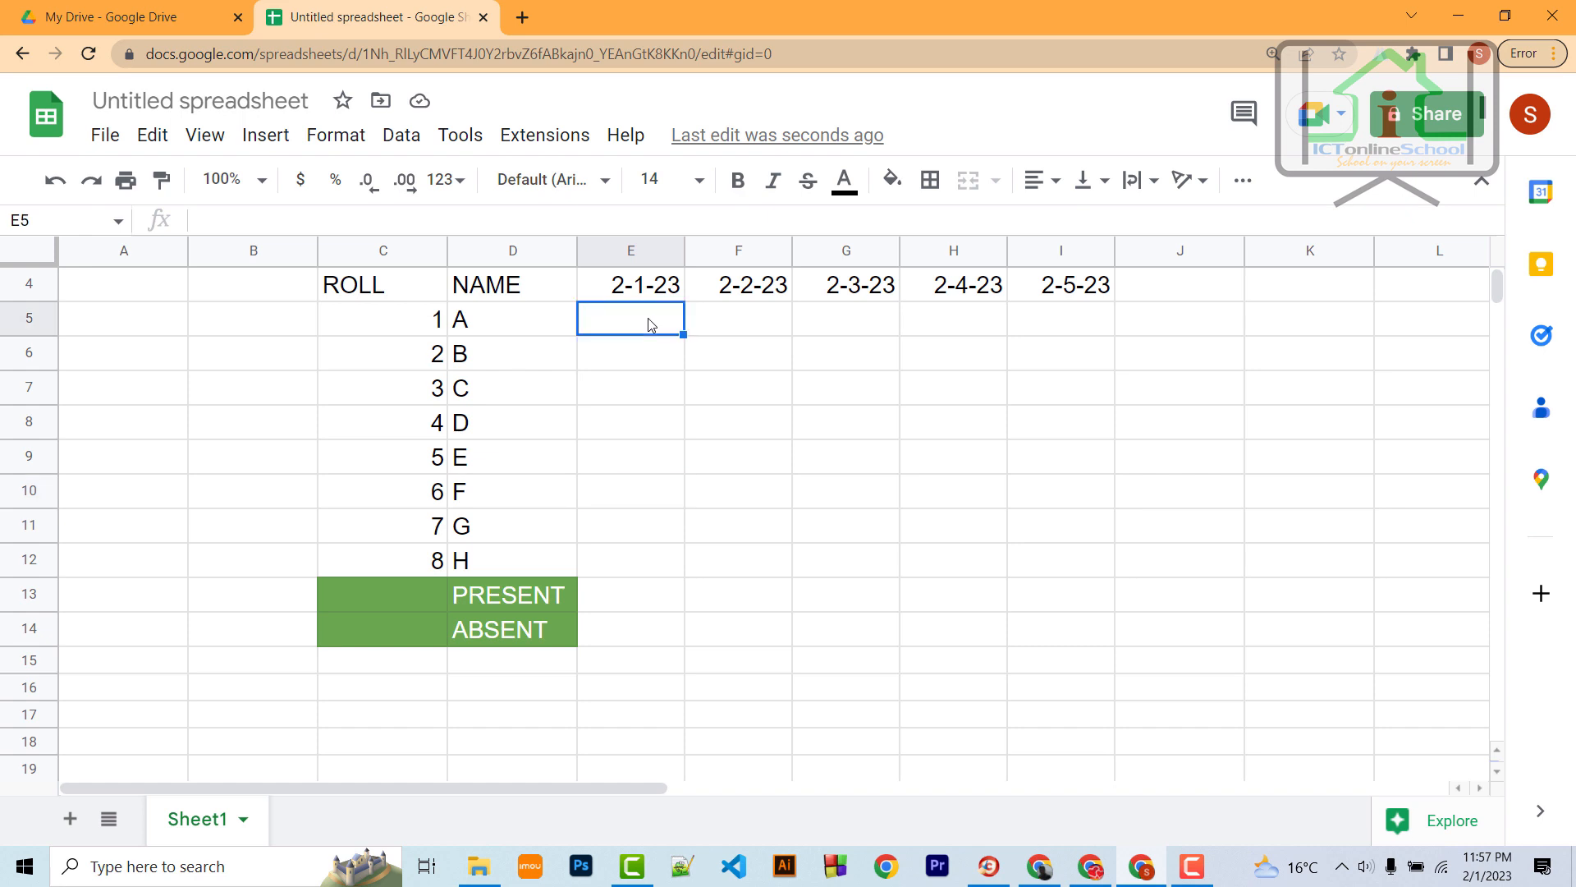
left_click_drag(650, 322, 1077, 563)
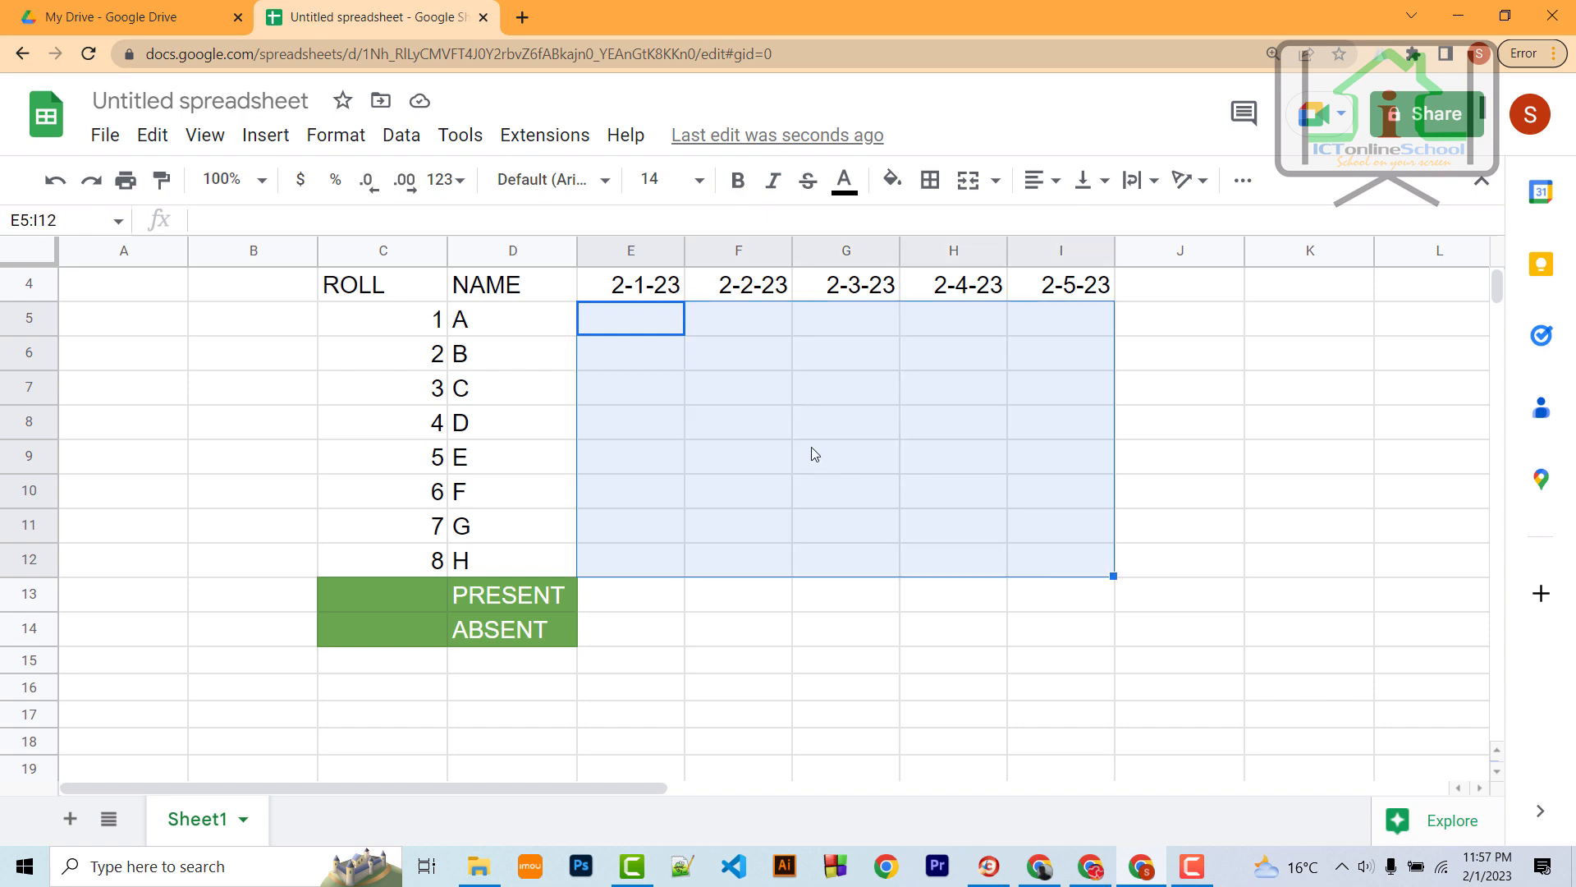
right_click(671, 421)
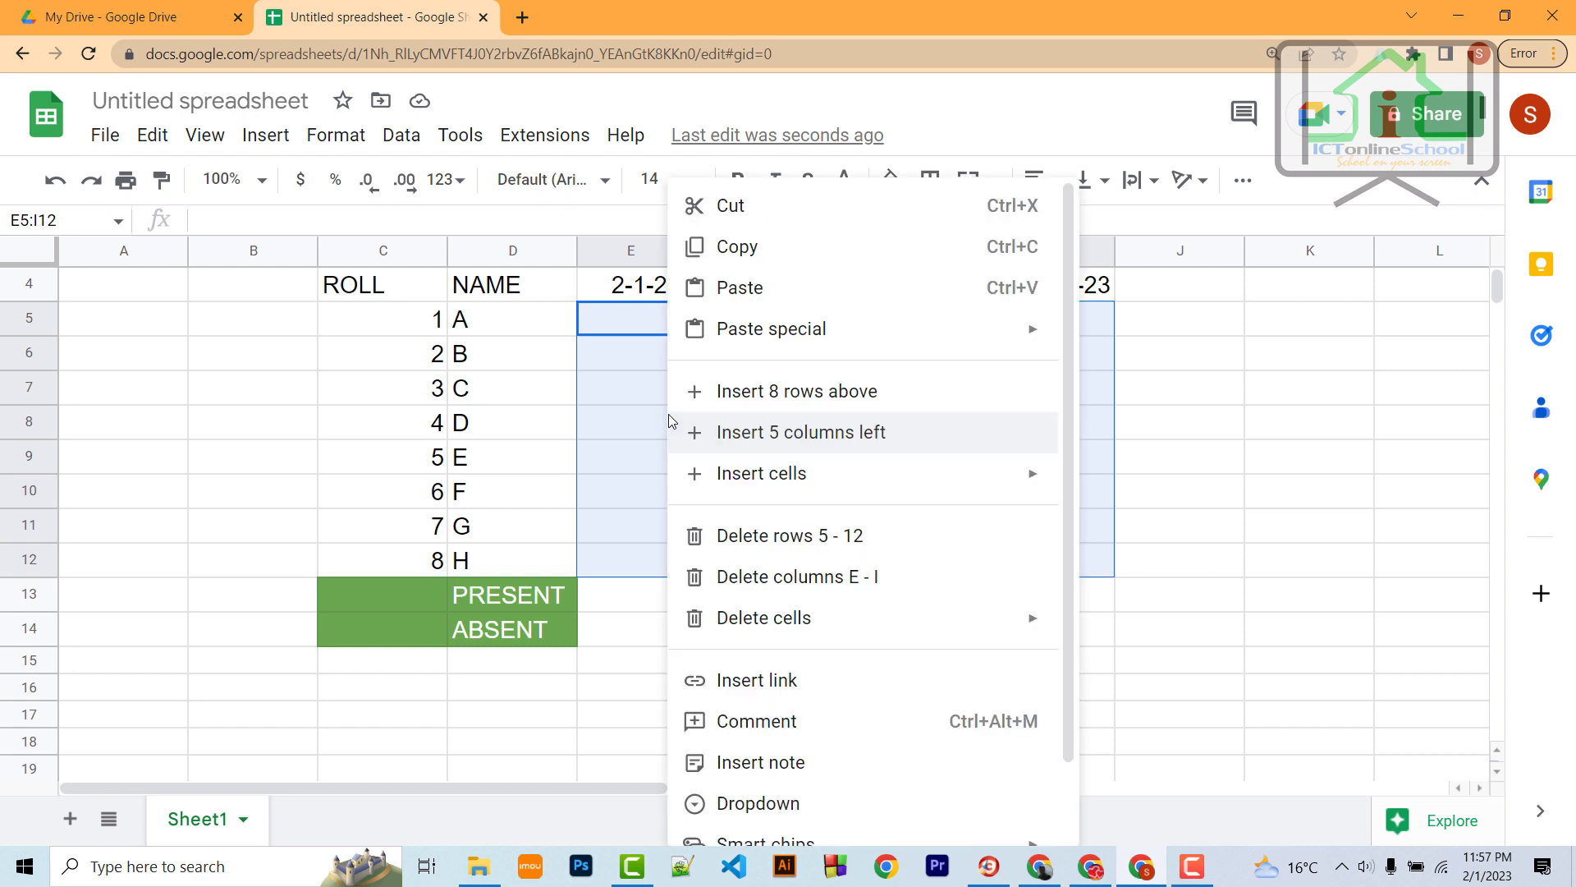
scroll(730, 784, "down", 1)
mouse_move(833, 817)
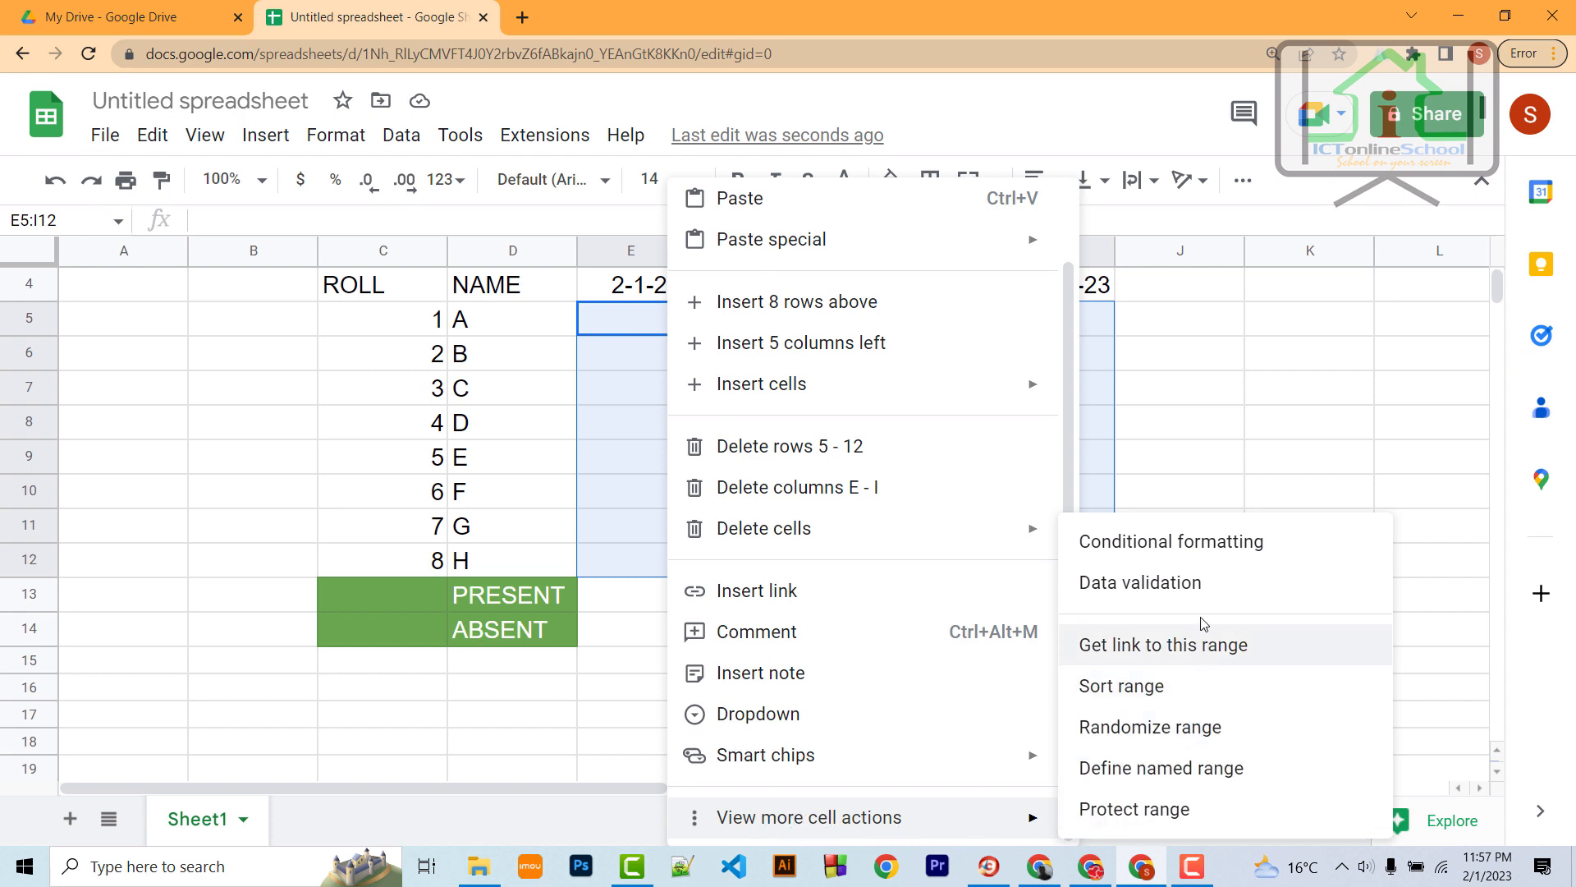
left_click(1203, 585)
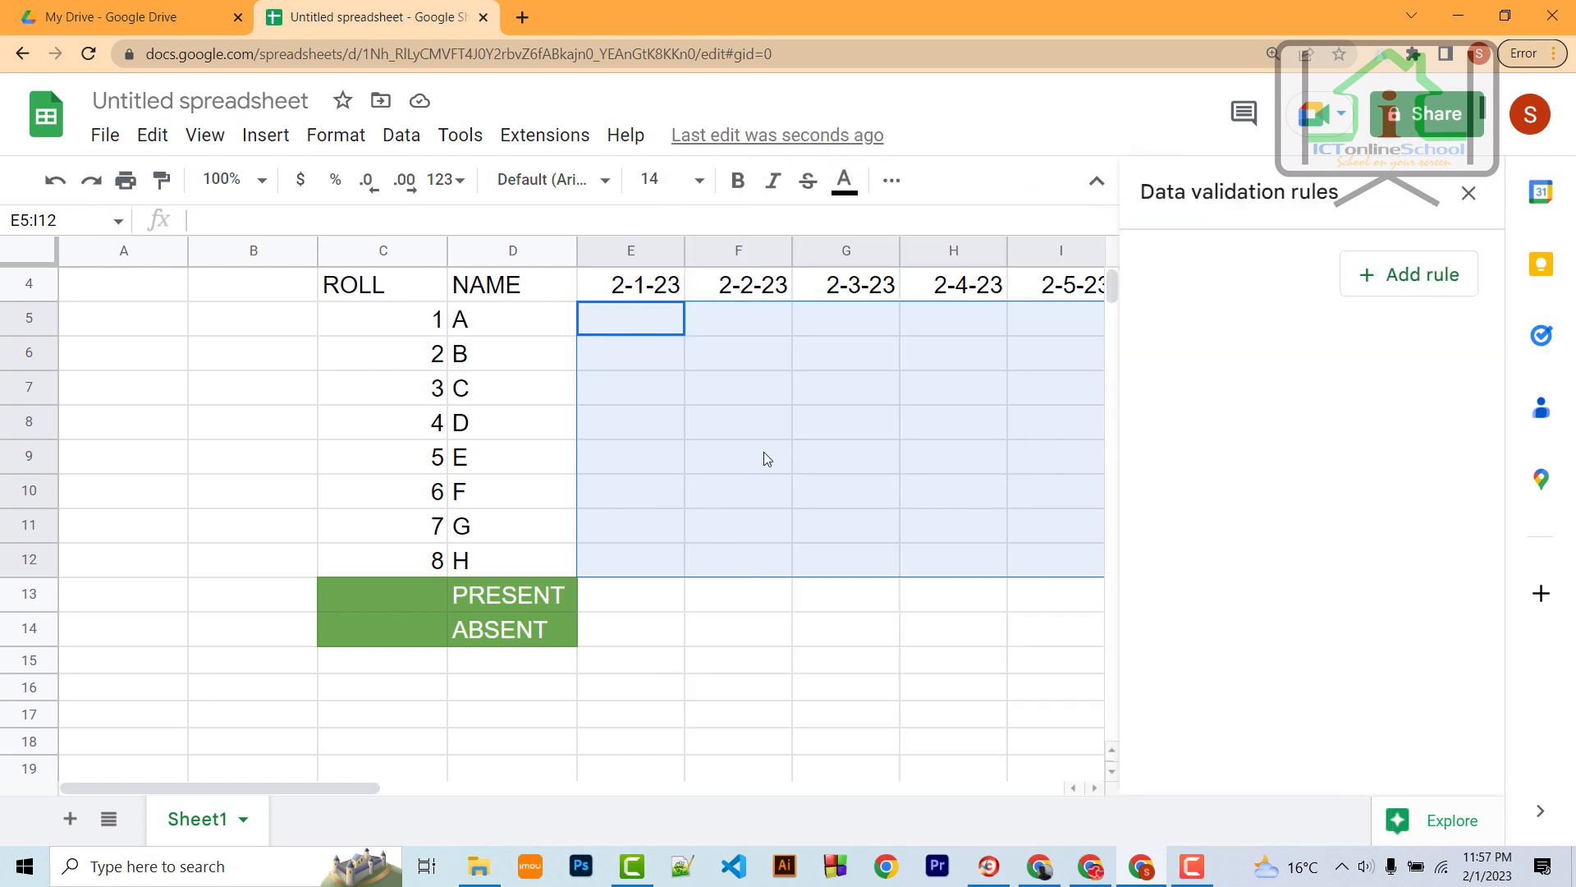
left_click(1418, 279)
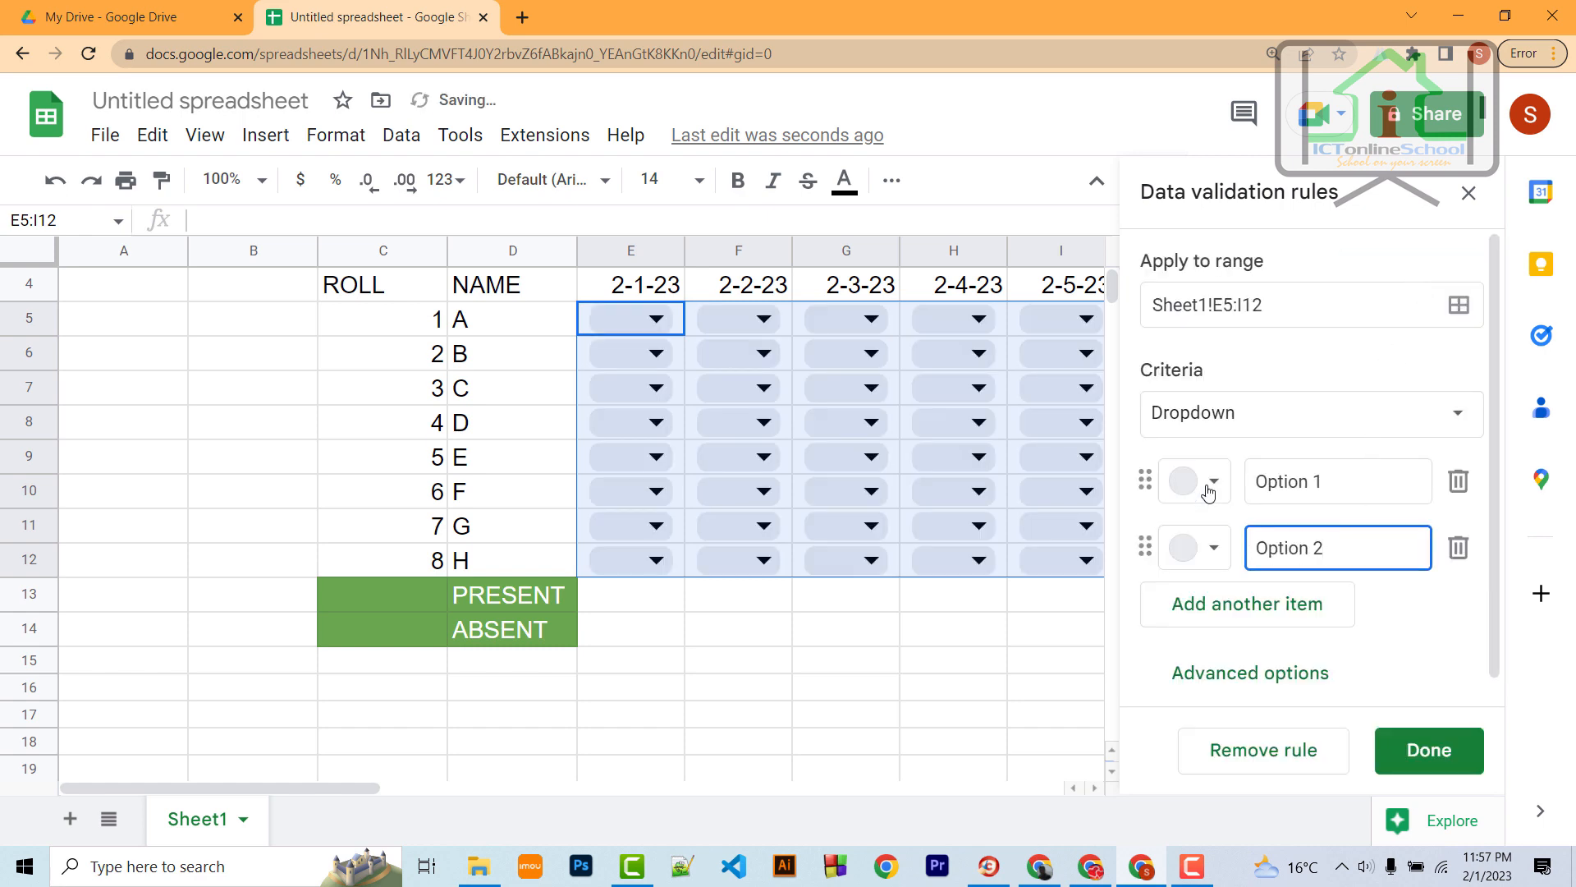
left_click(1312, 418)
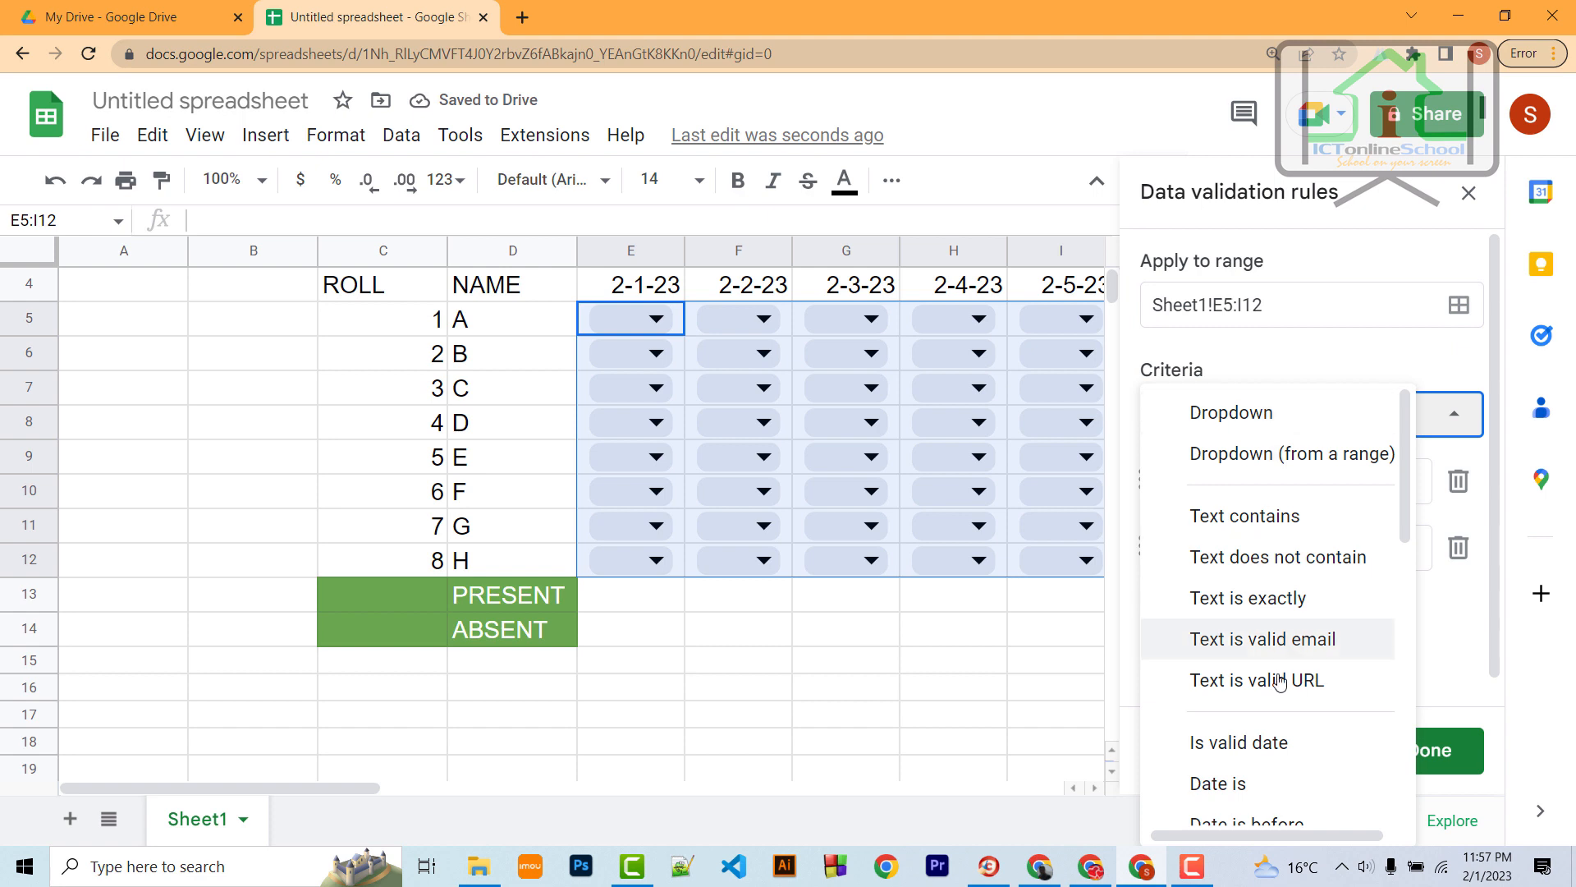
scroll(1279, 681, "down", 8)
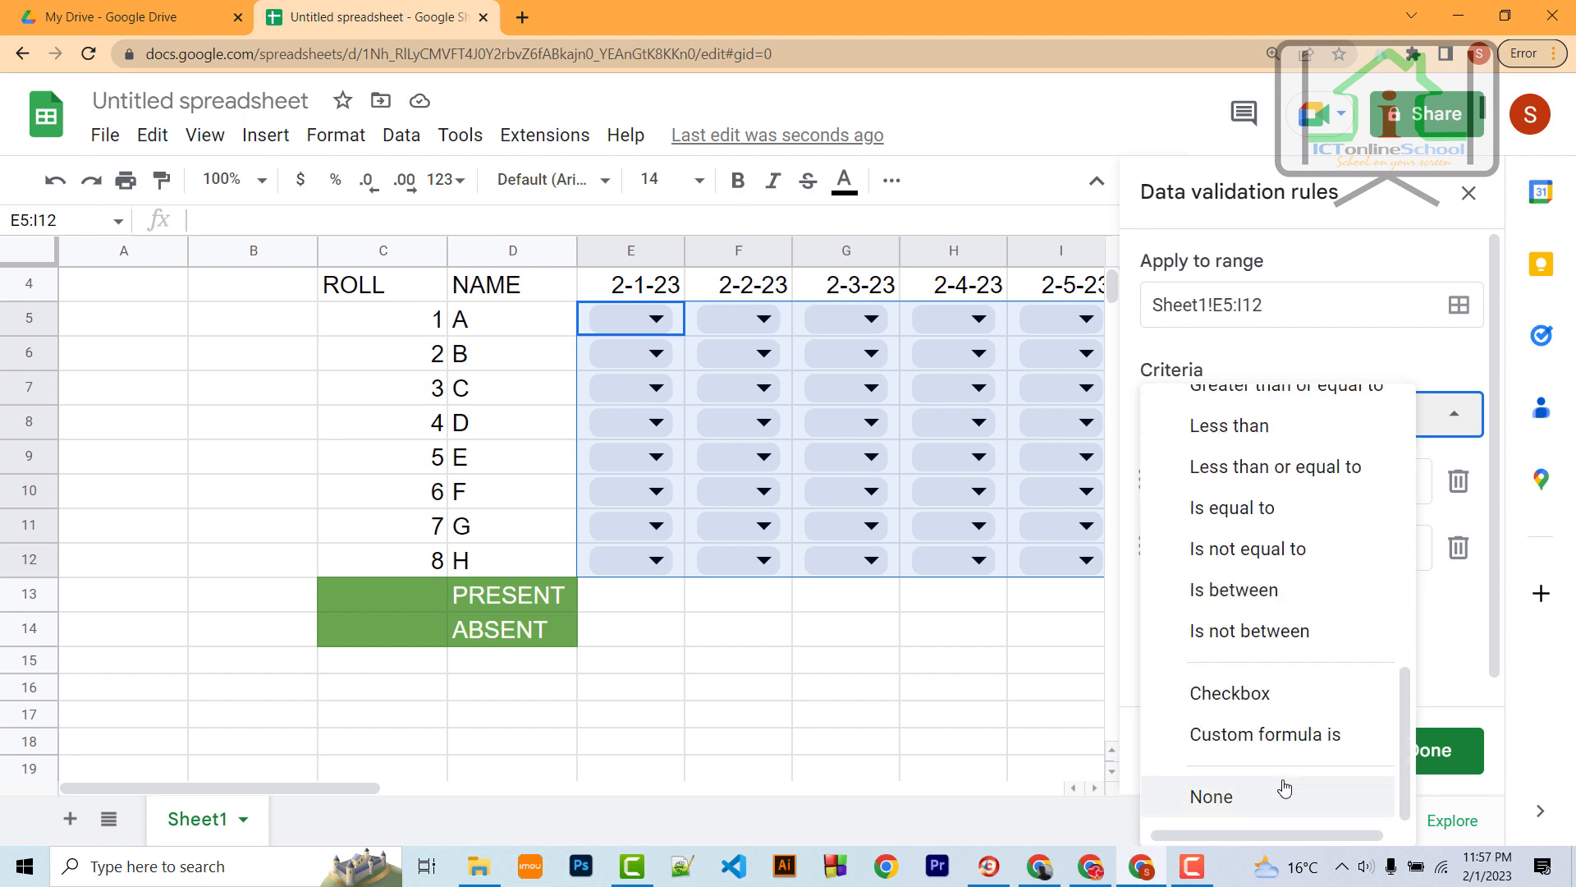
left_click(1281, 694)
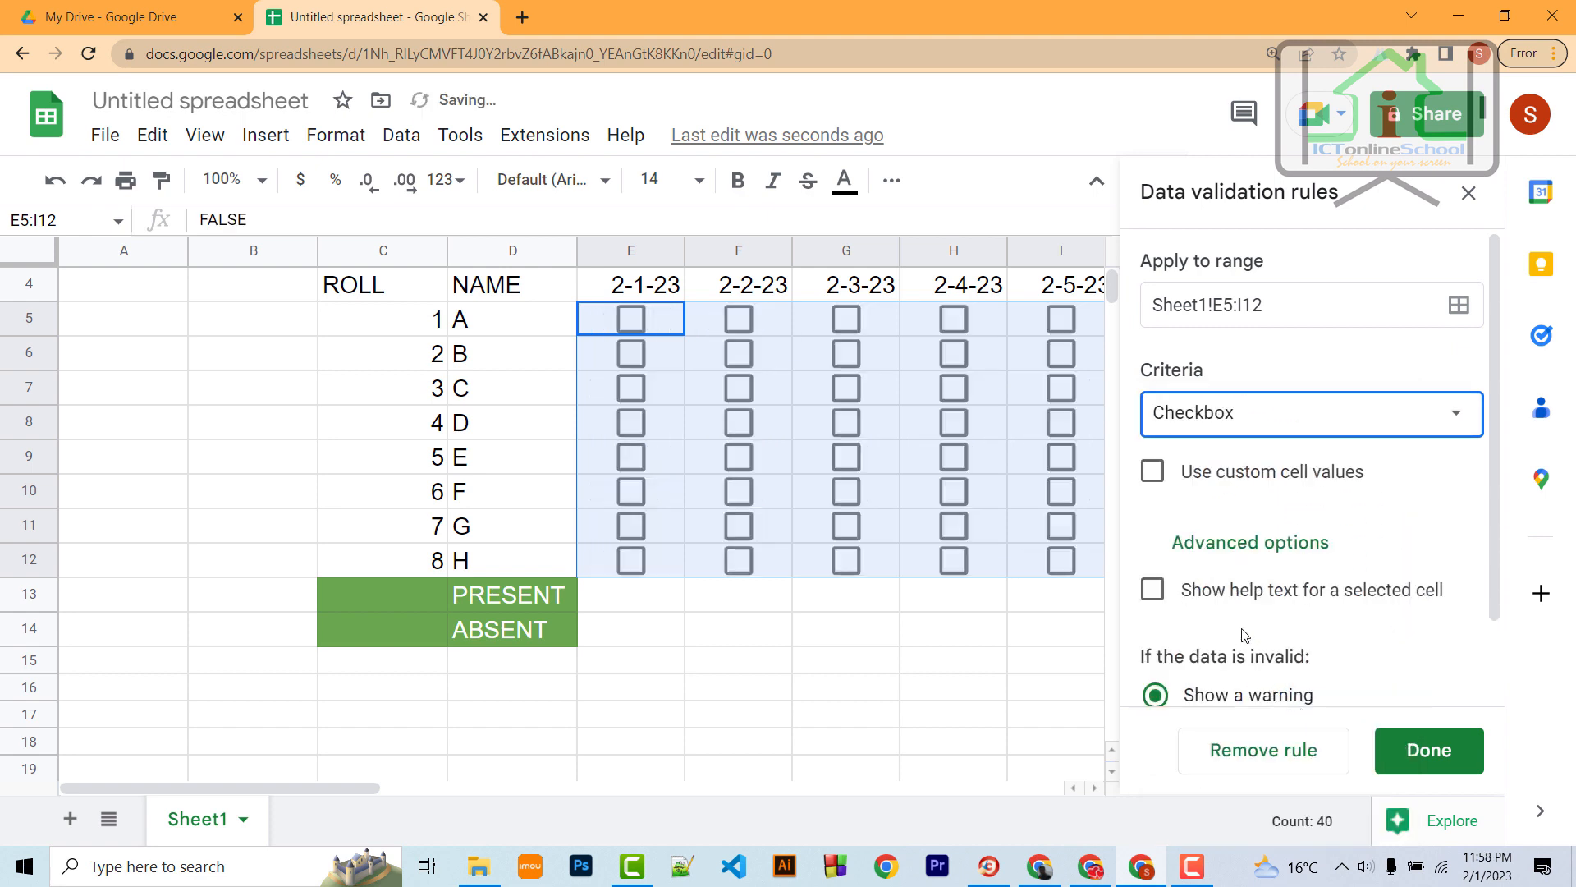
left_click(1426, 752)
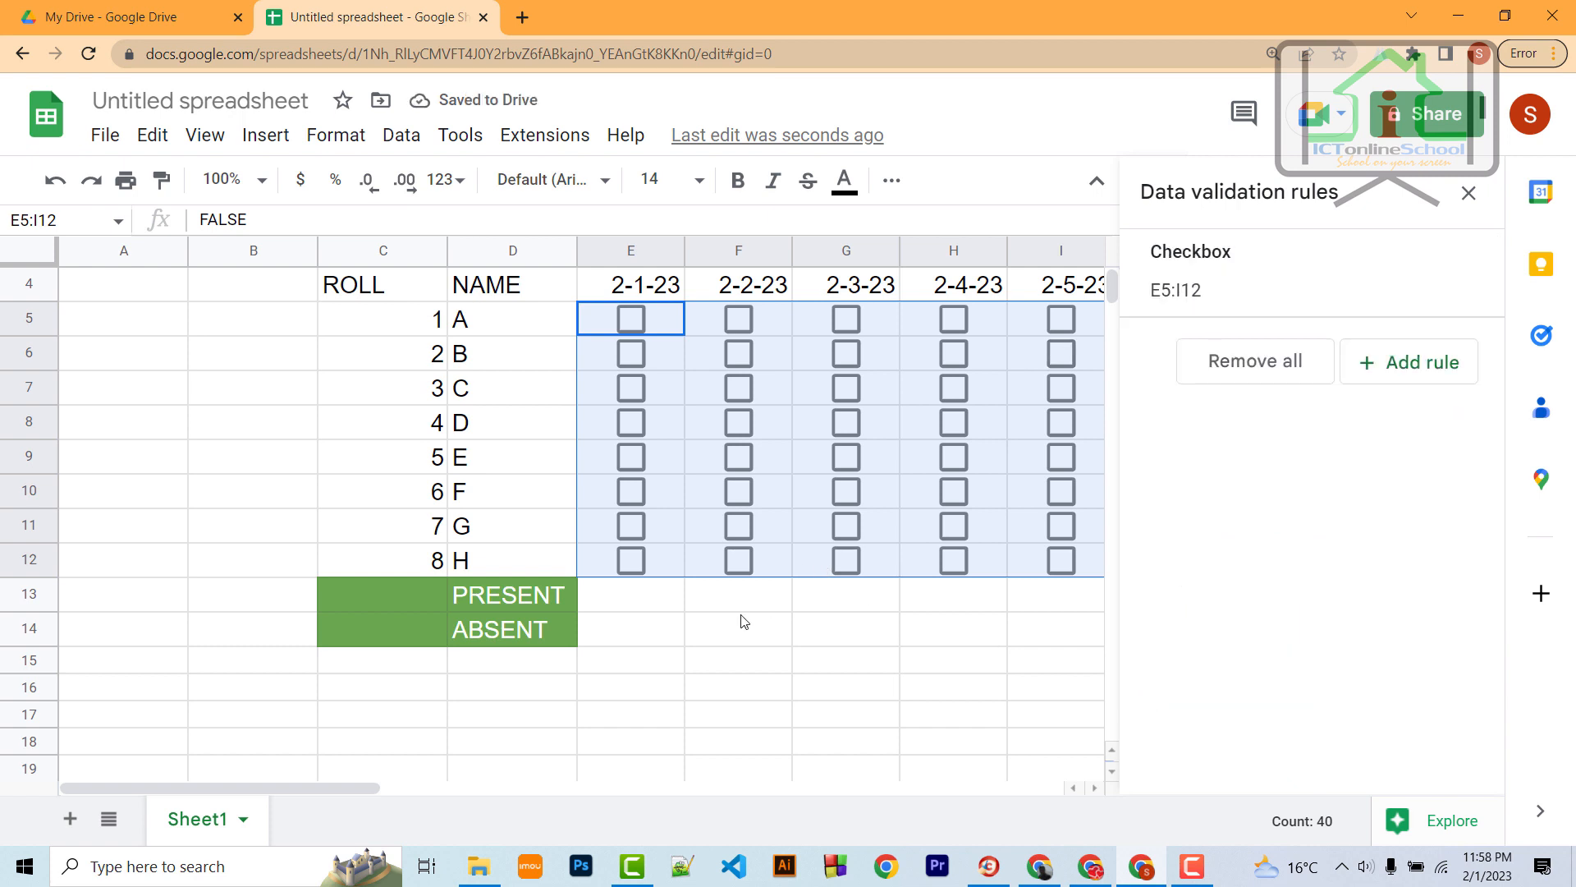
Step: Mark students B, C, E and G as present in the 2-1-23 column, leaving A unchecked
left_click(648, 606)
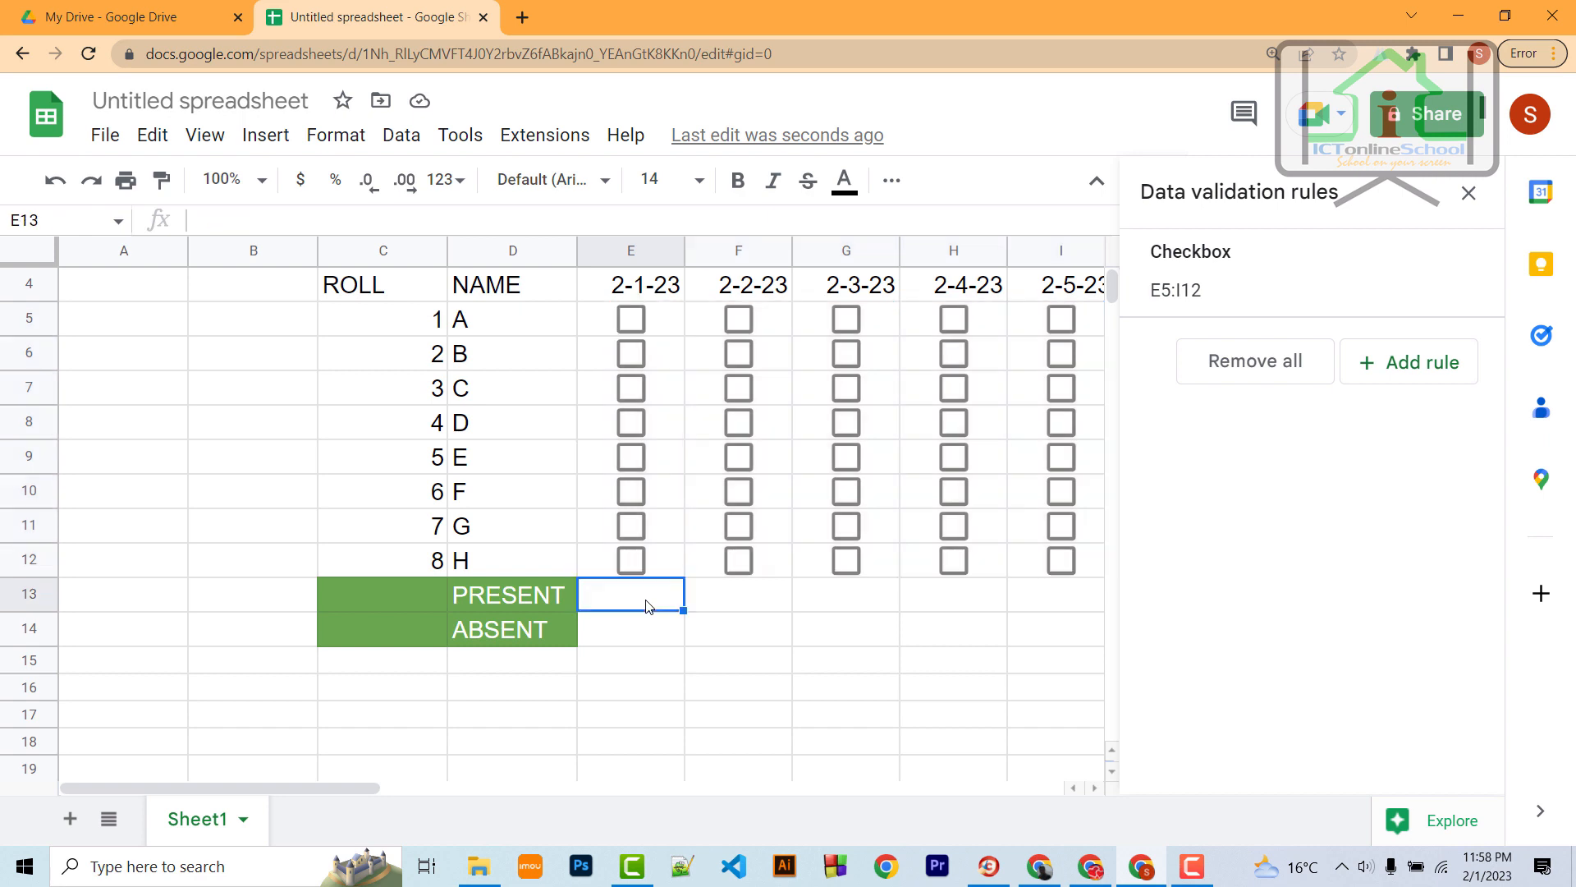
left_click(632, 318)
left_click(631, 353)
left_click(632, 388)
left_click(631, 457)
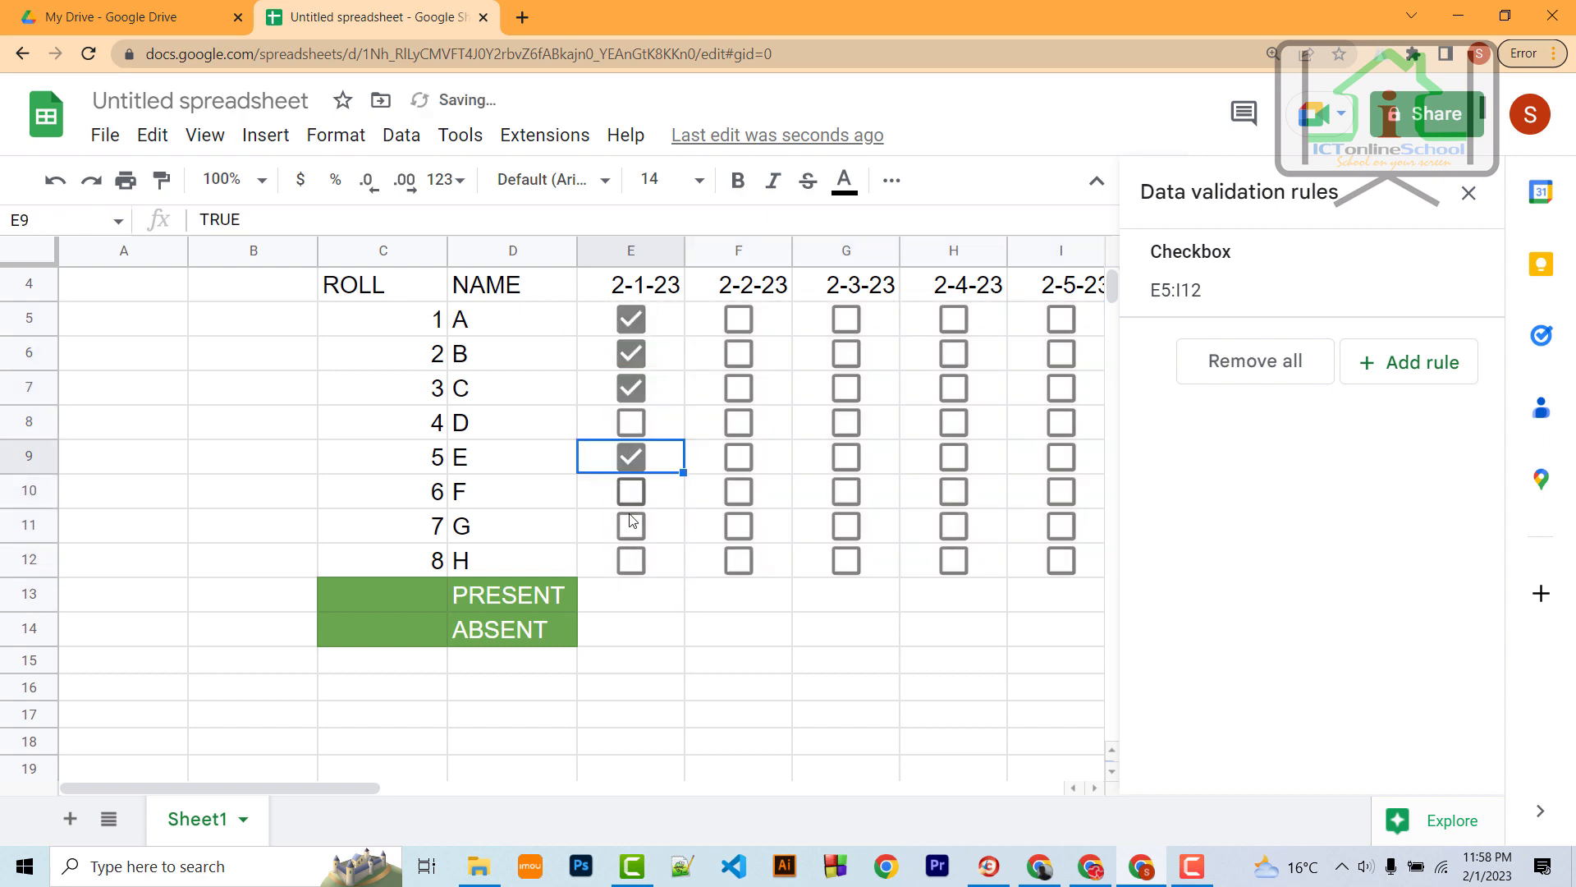
left_click(631, 526)
left_click(636, 322)
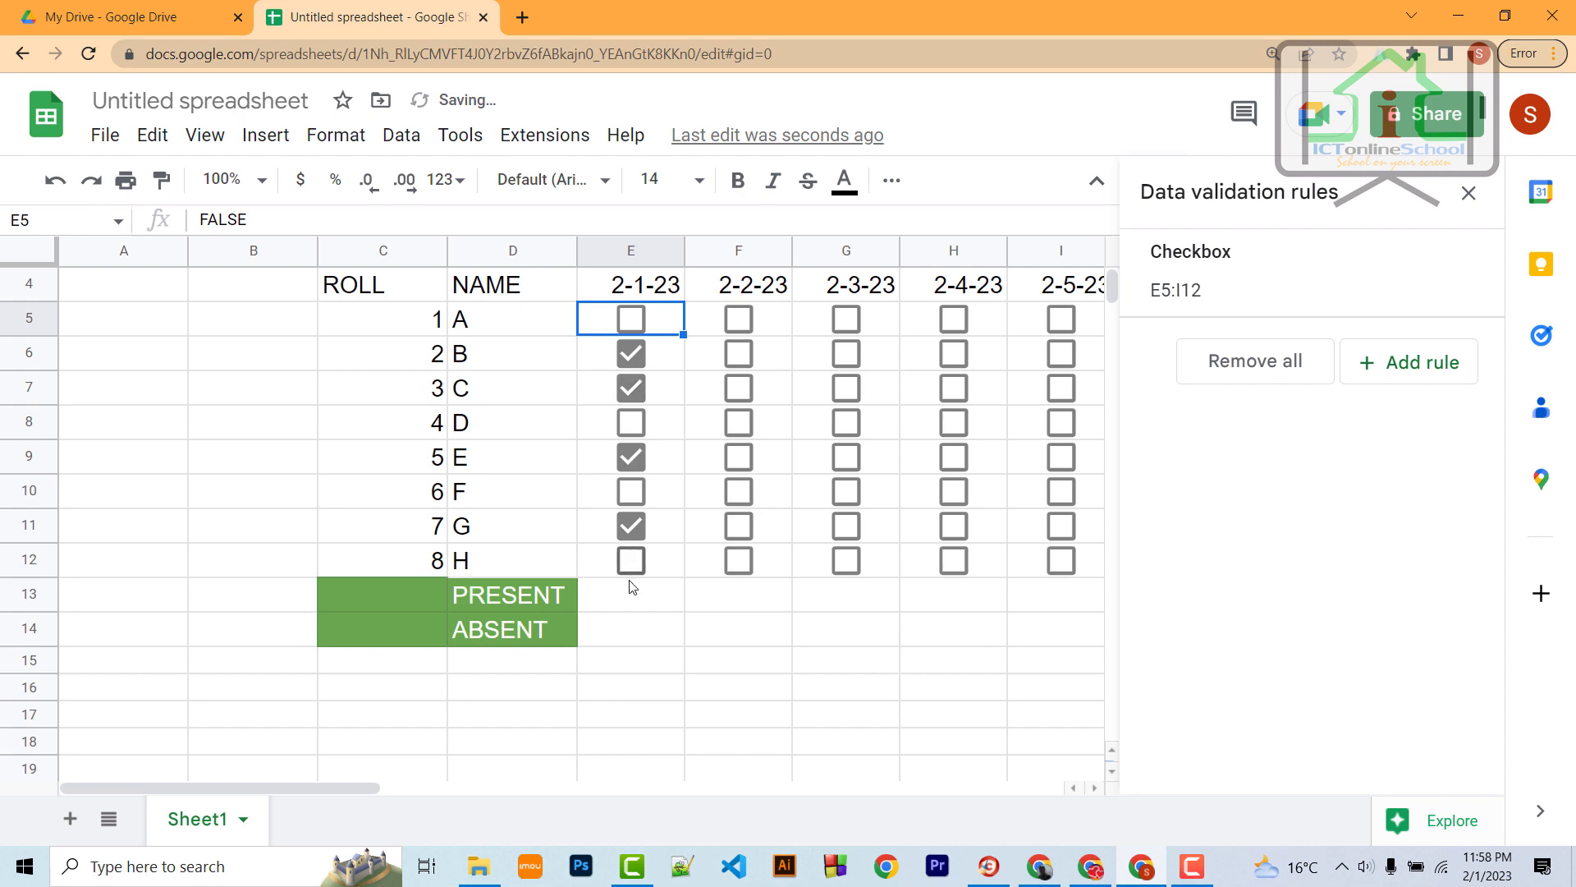
Step: Enter the formula =COUNTIF(E5:E12,TRUE) in E13 to count the students present on 2-1-23
left_click(631, 606)
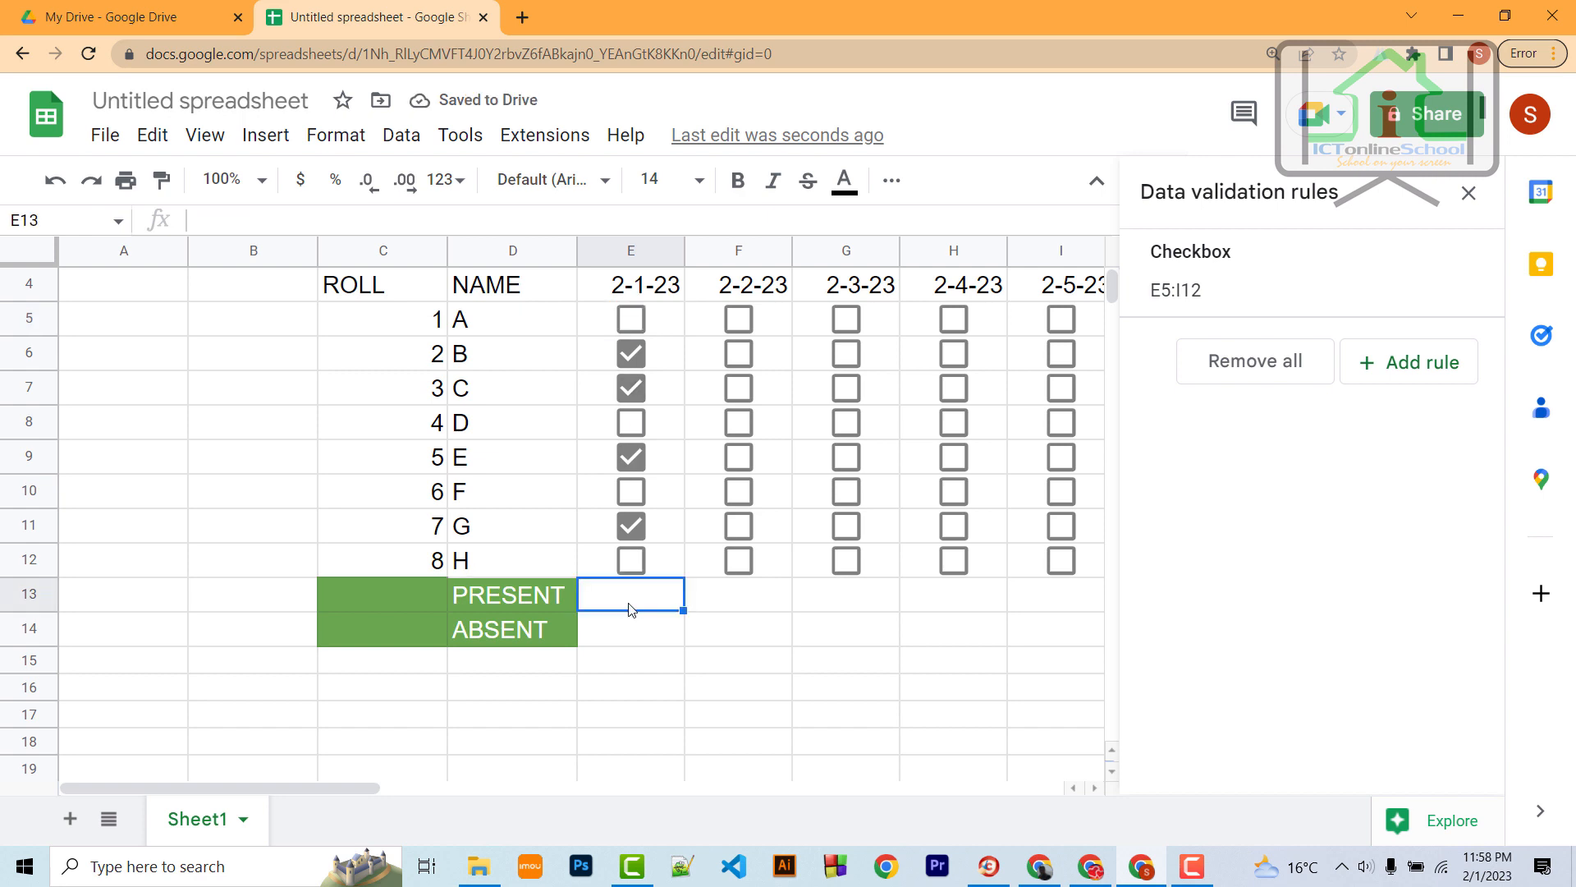
type("=CO")
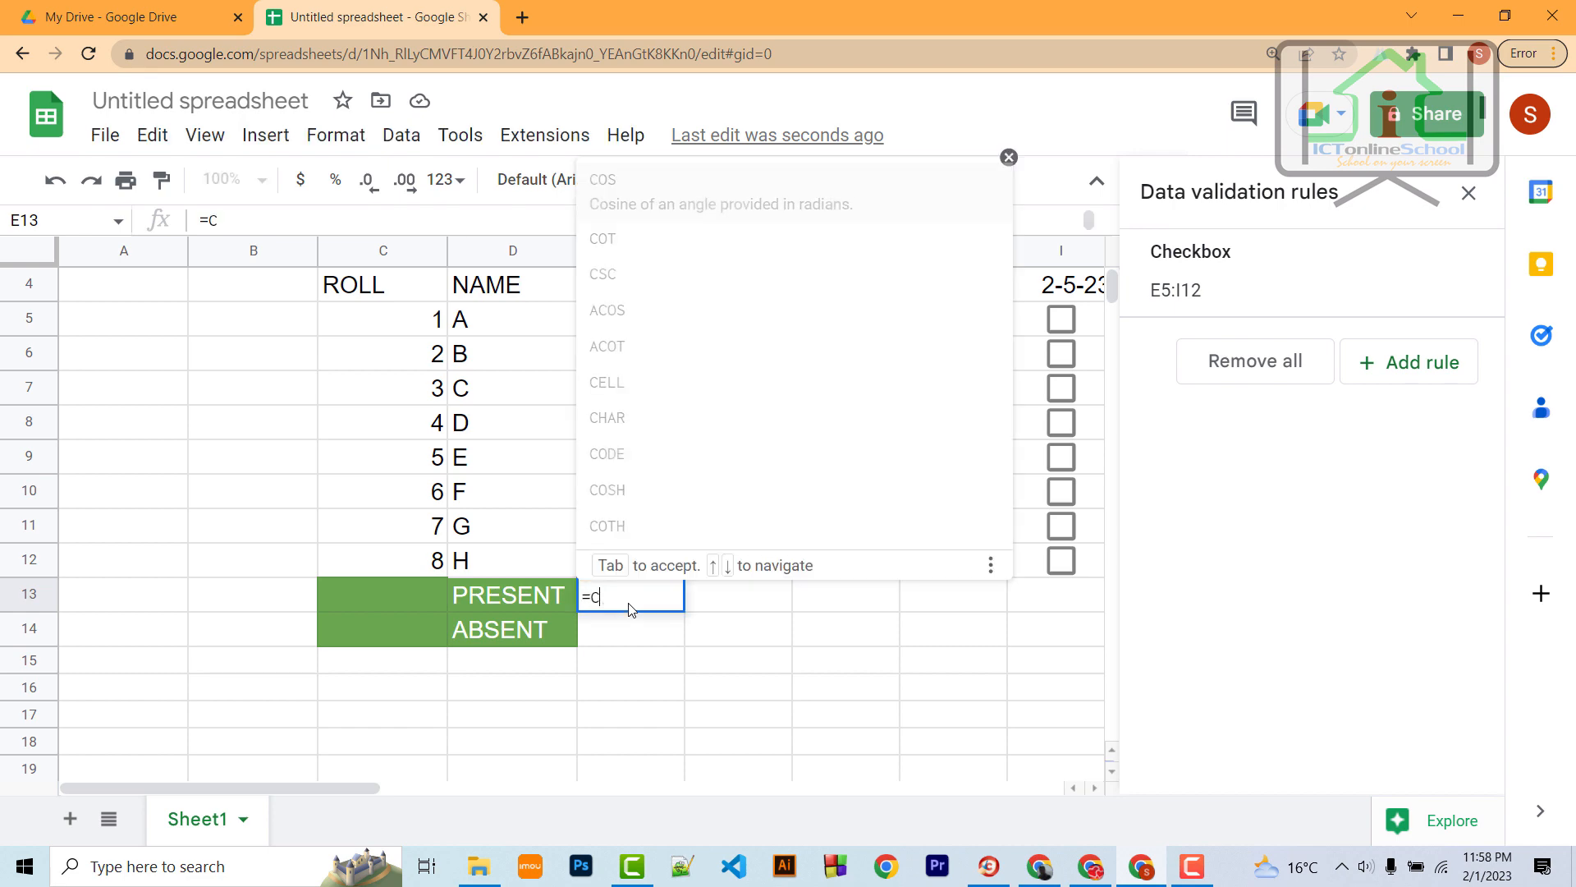
type("UNT")
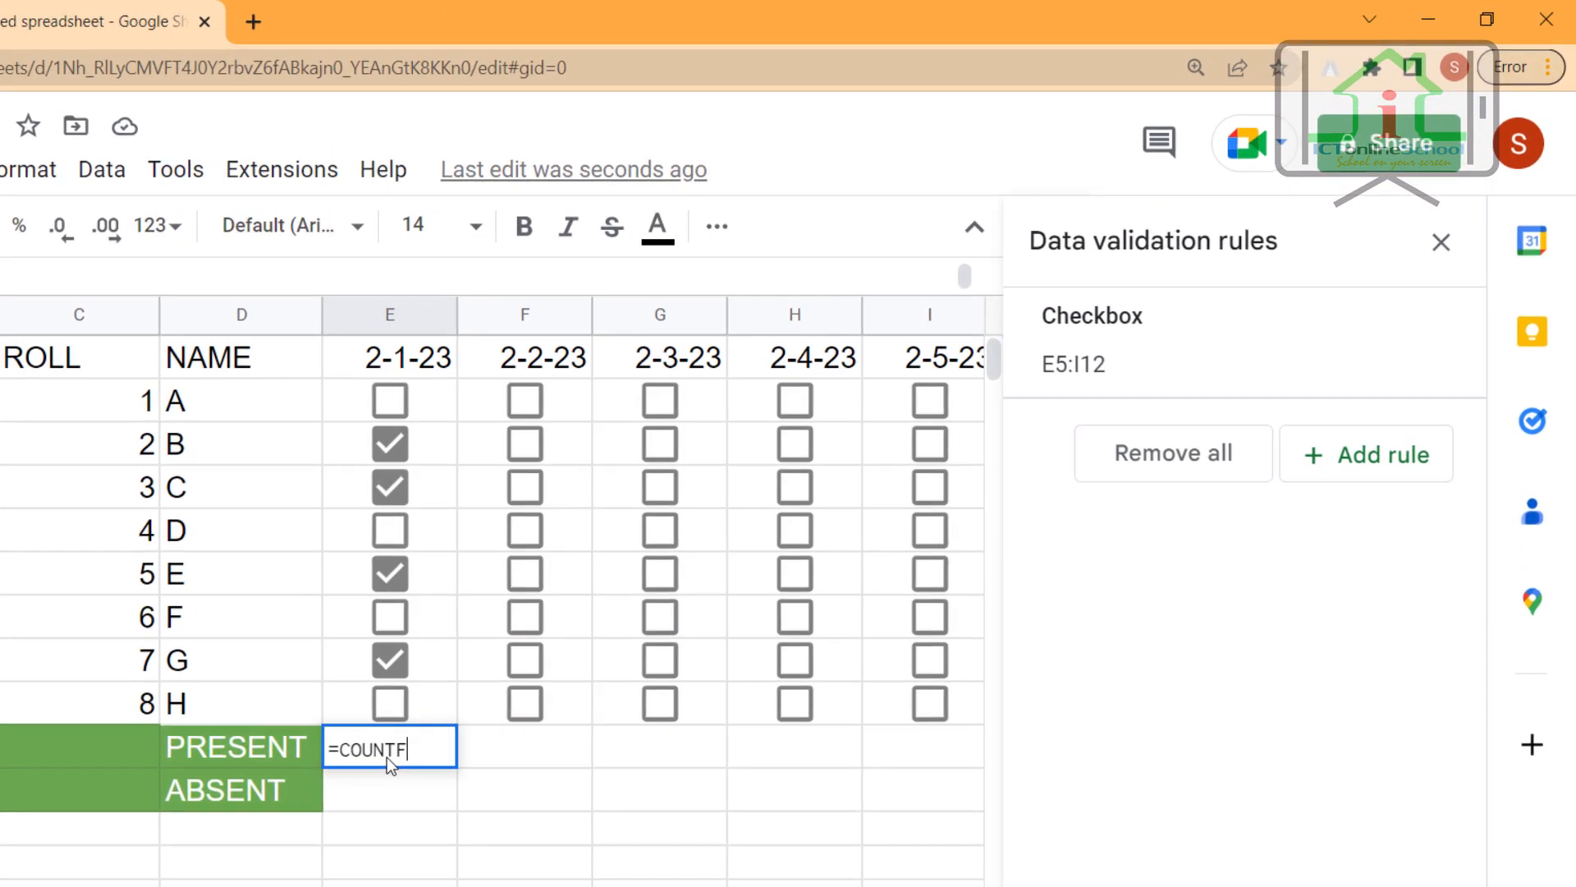
type("IF(")
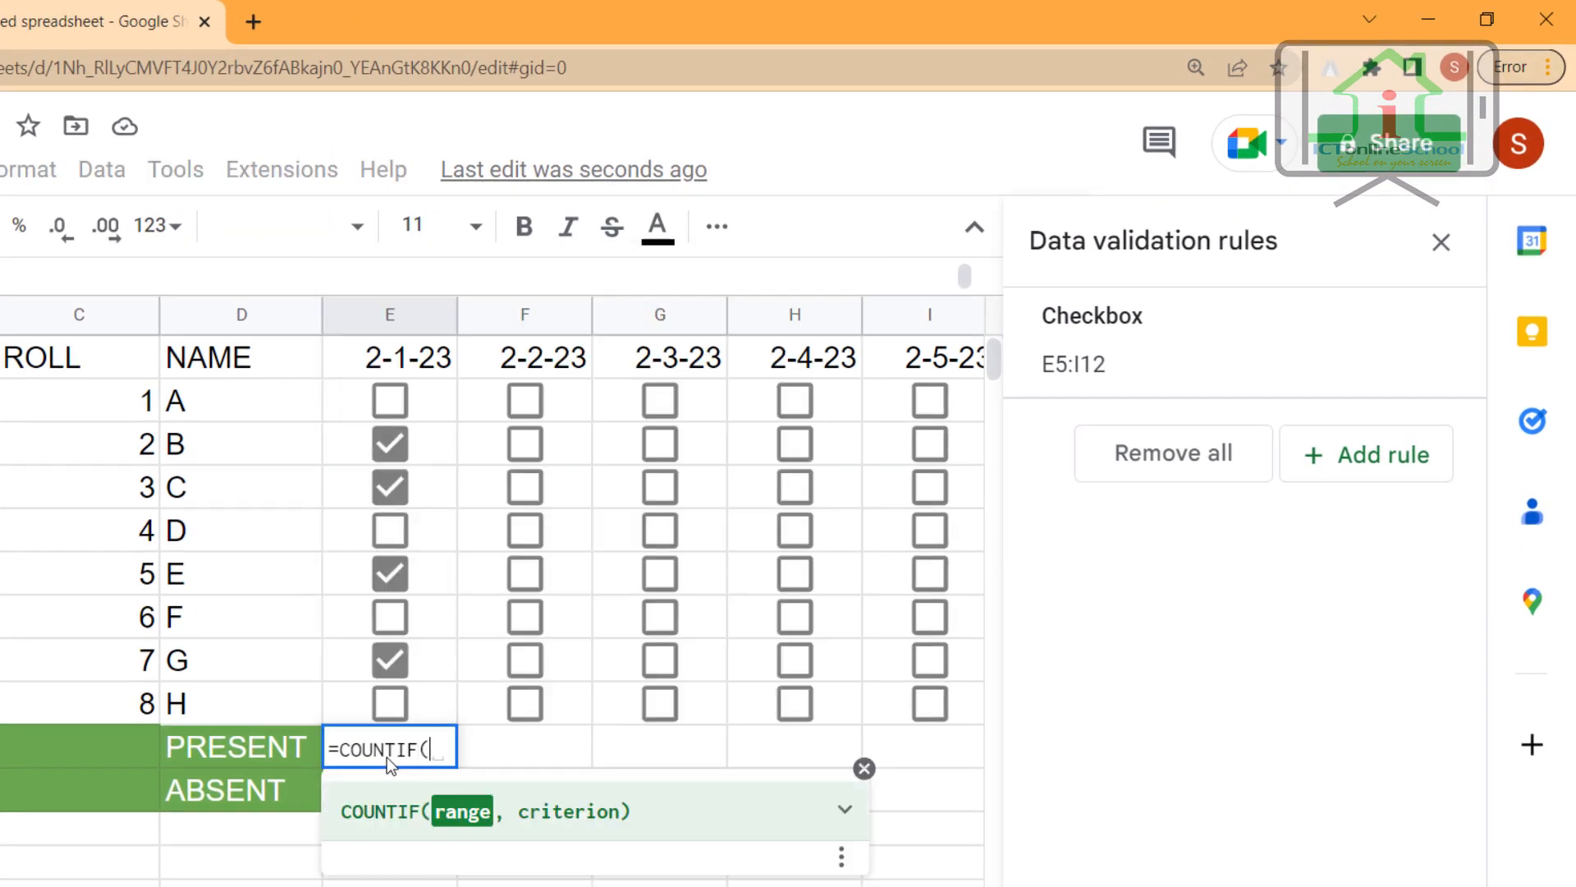
left_click_drag(366, 387, 367, 688)
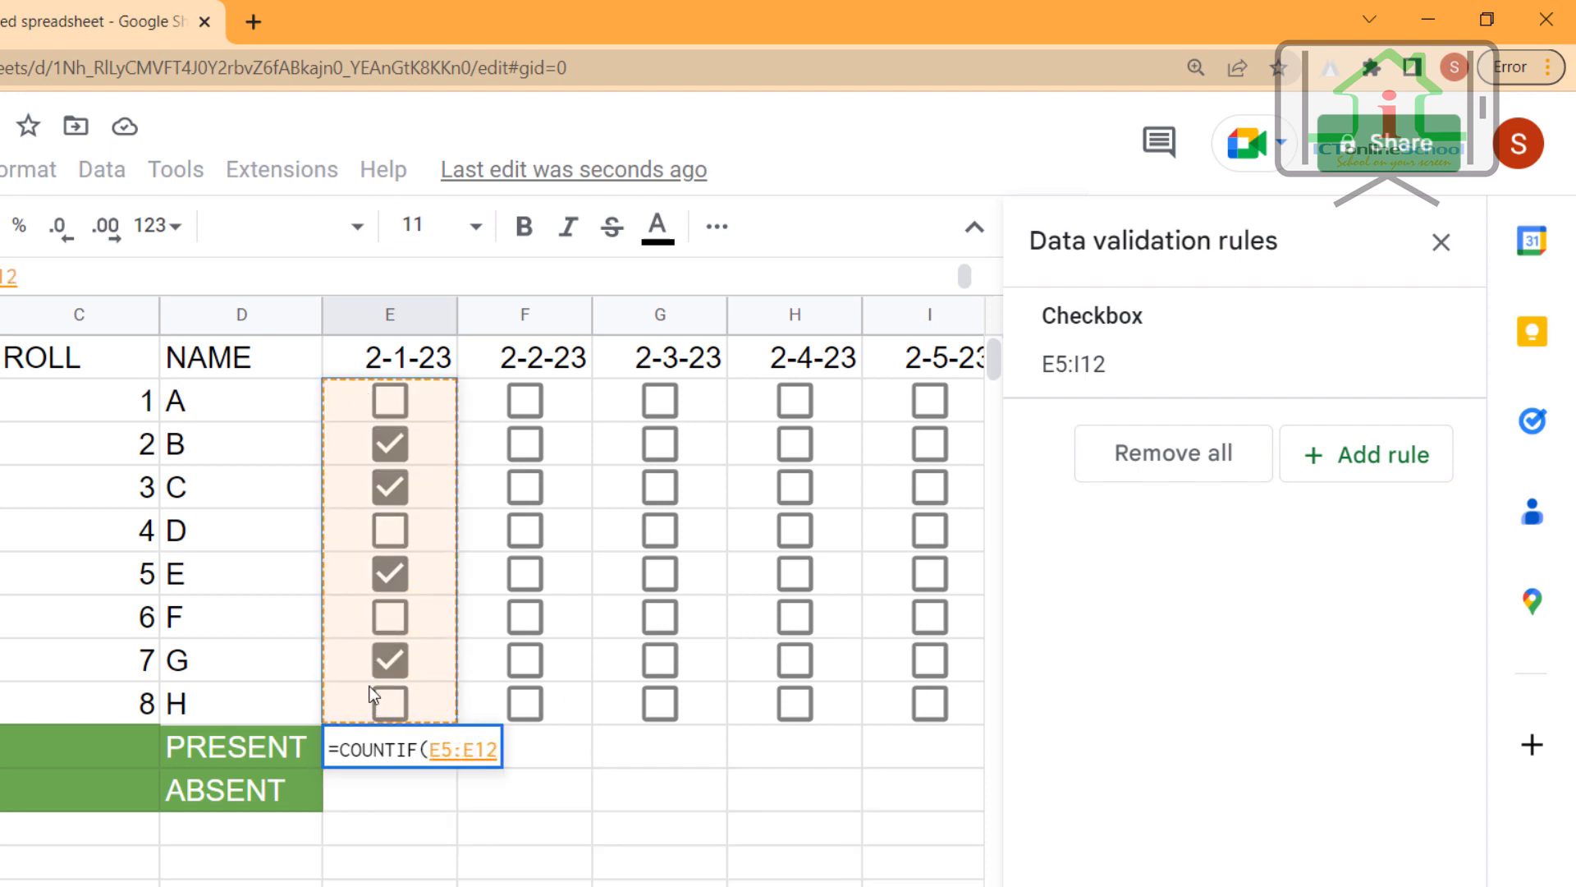
type(",")
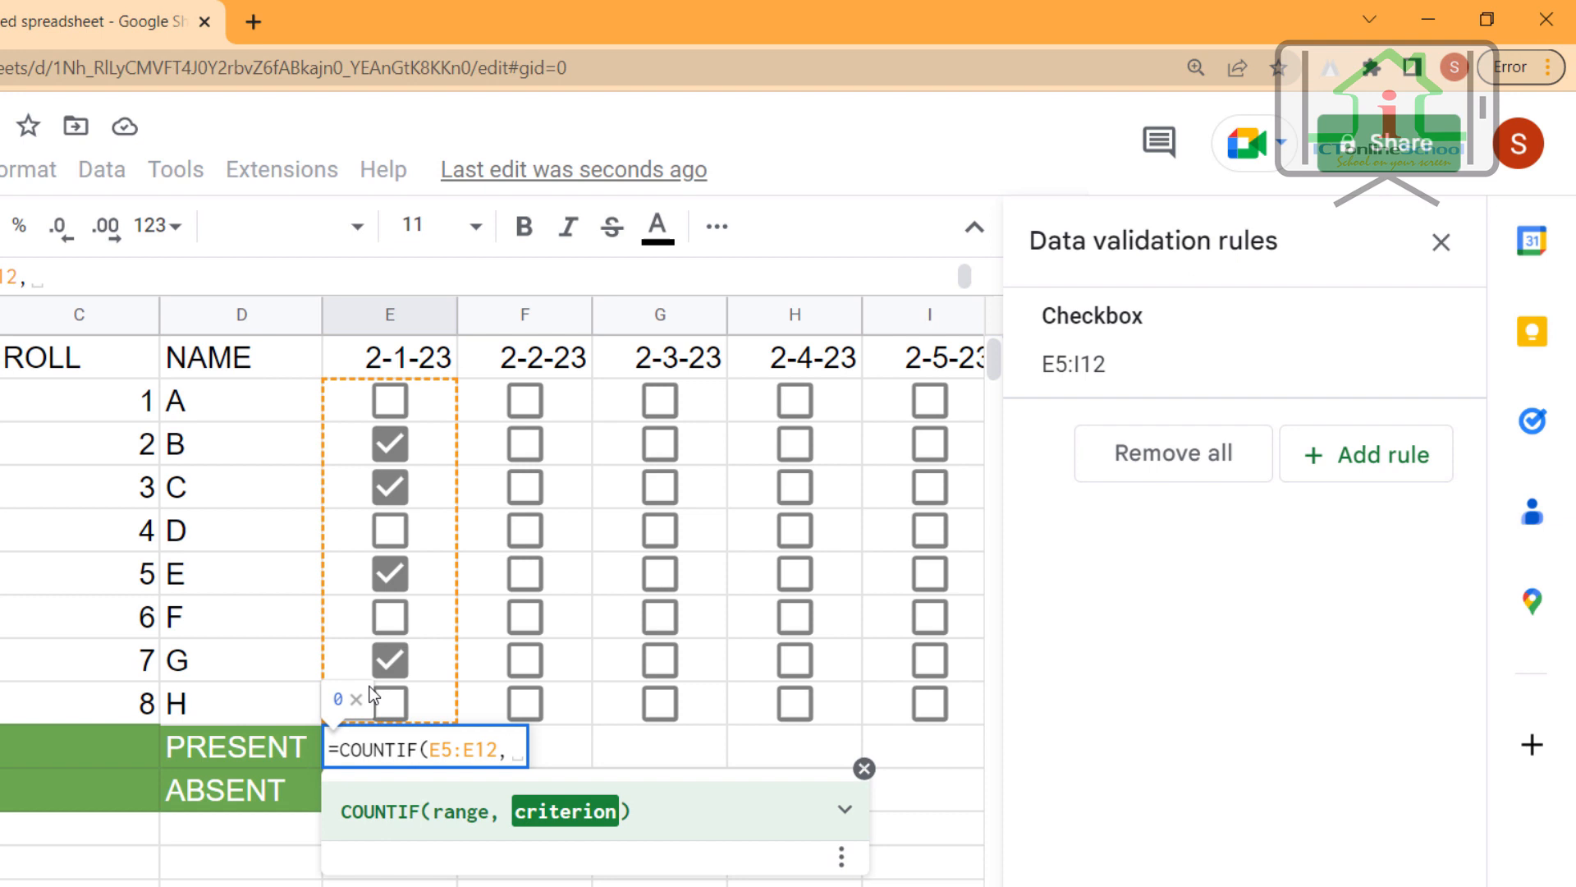
type("T")
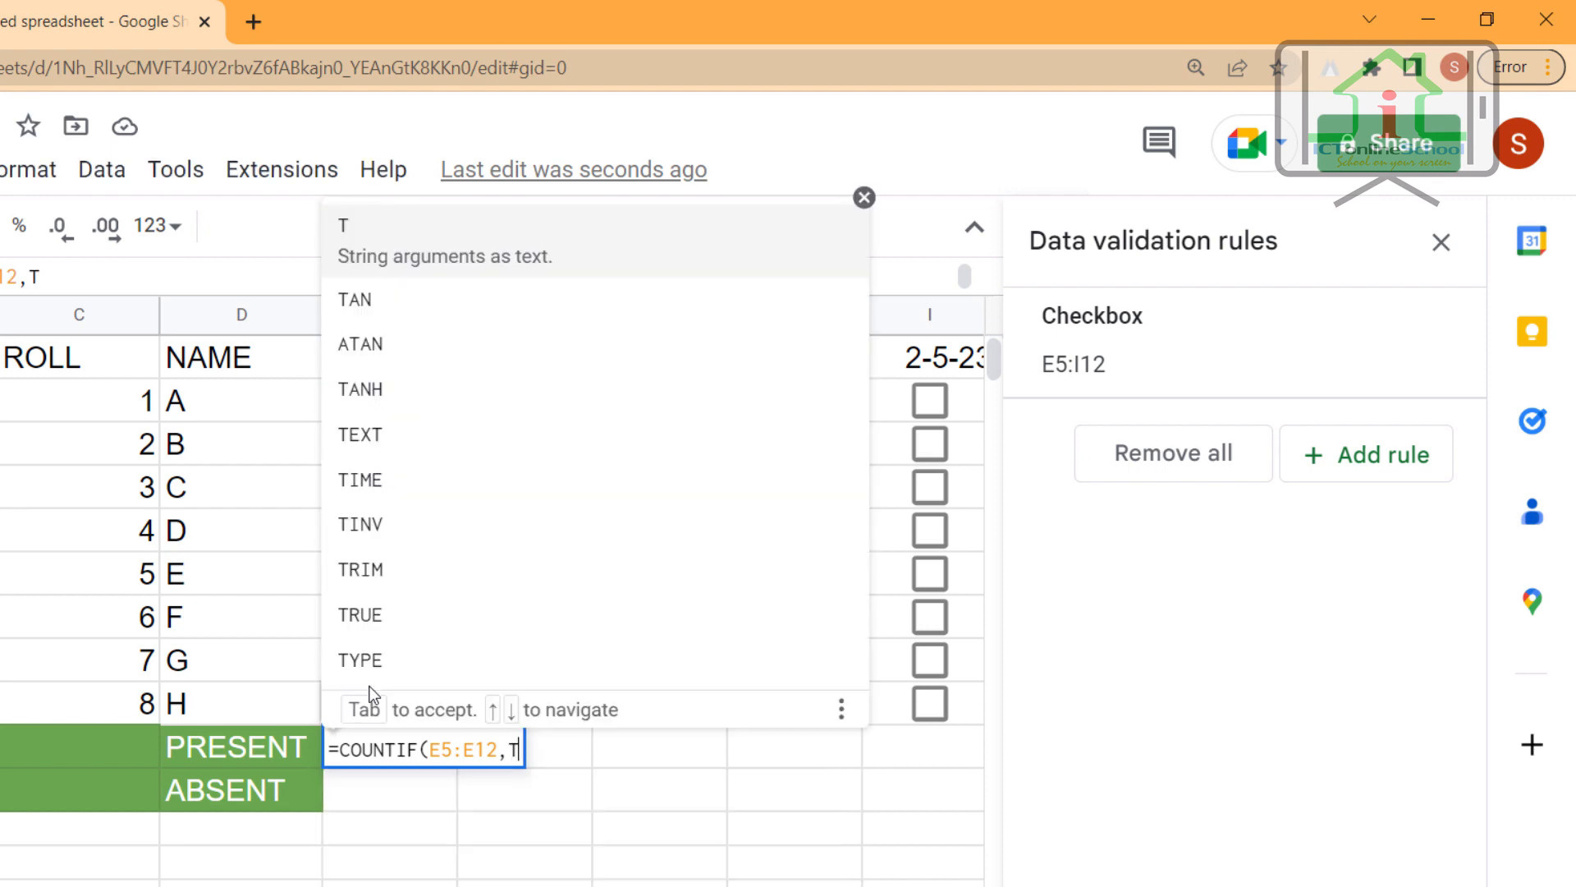
type("RUE")
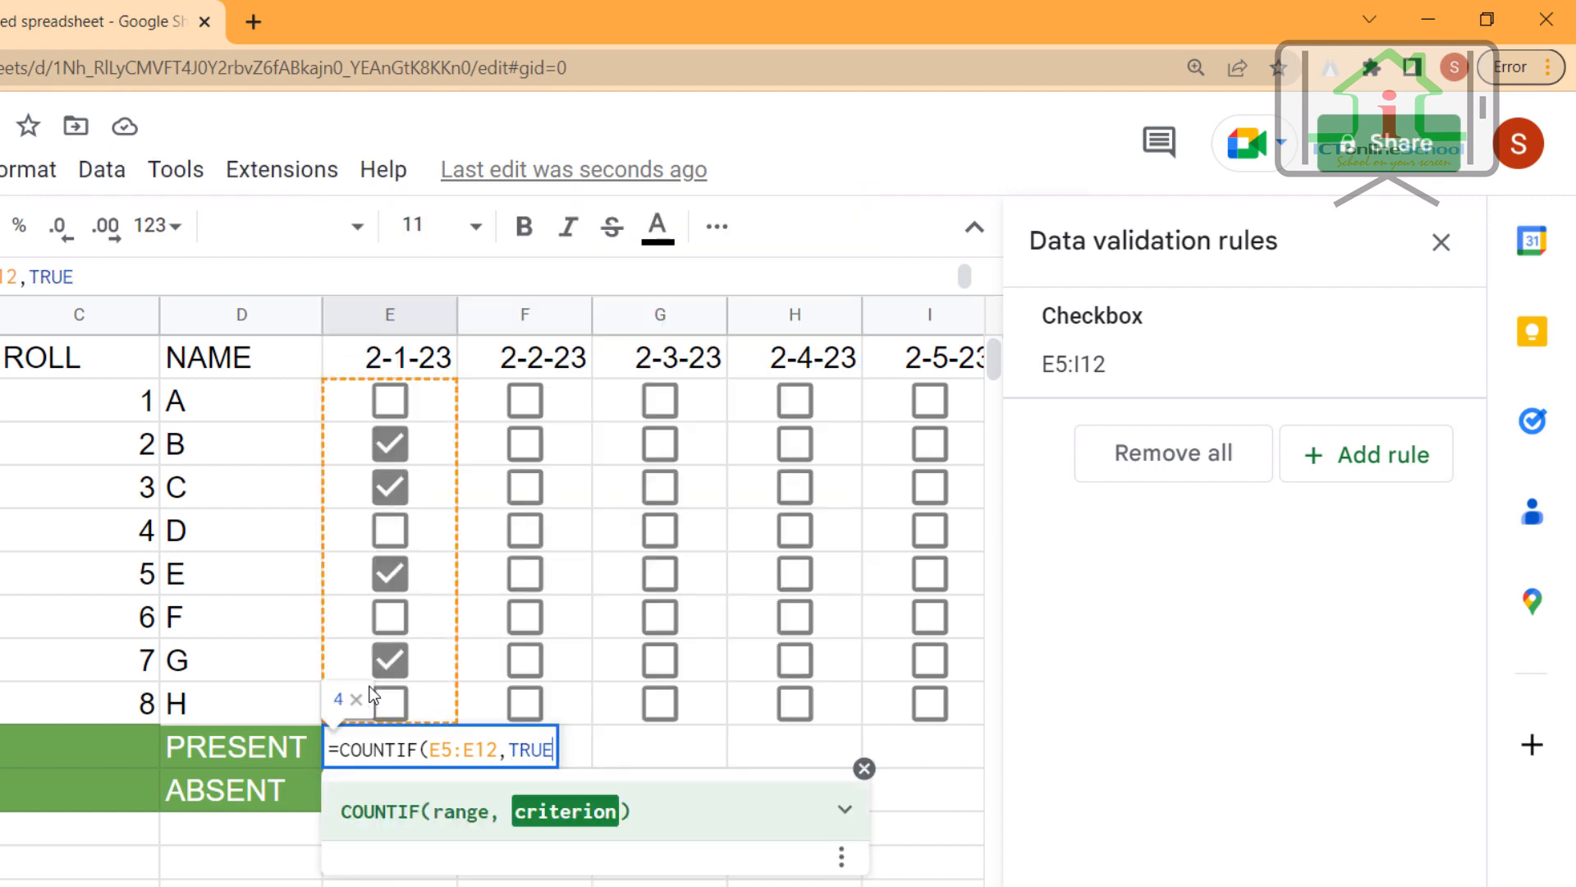
type(")")
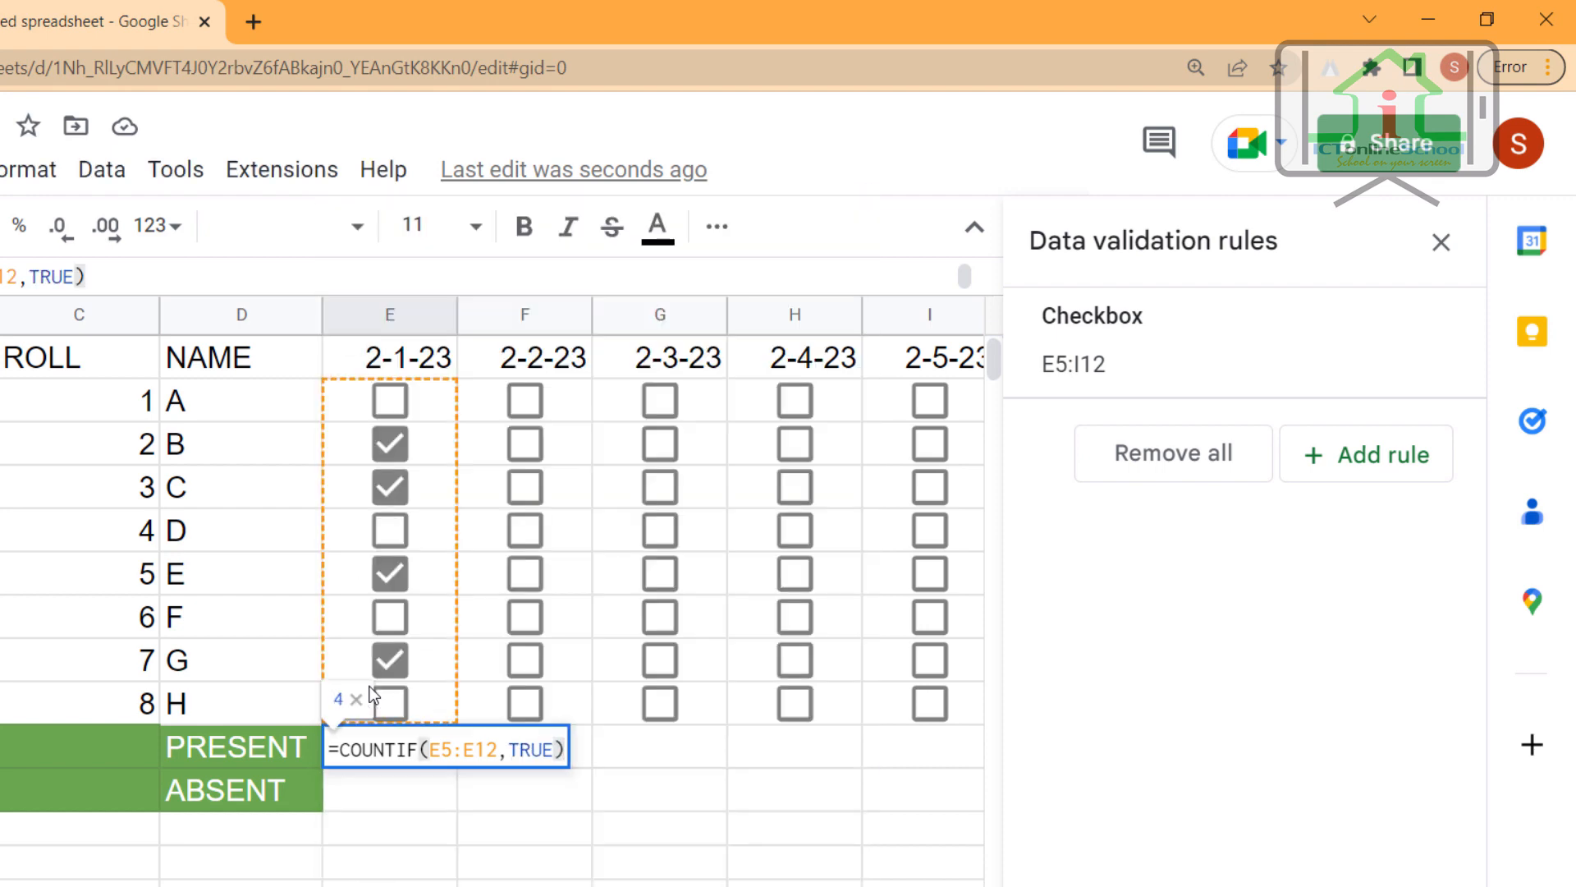
key("Return")
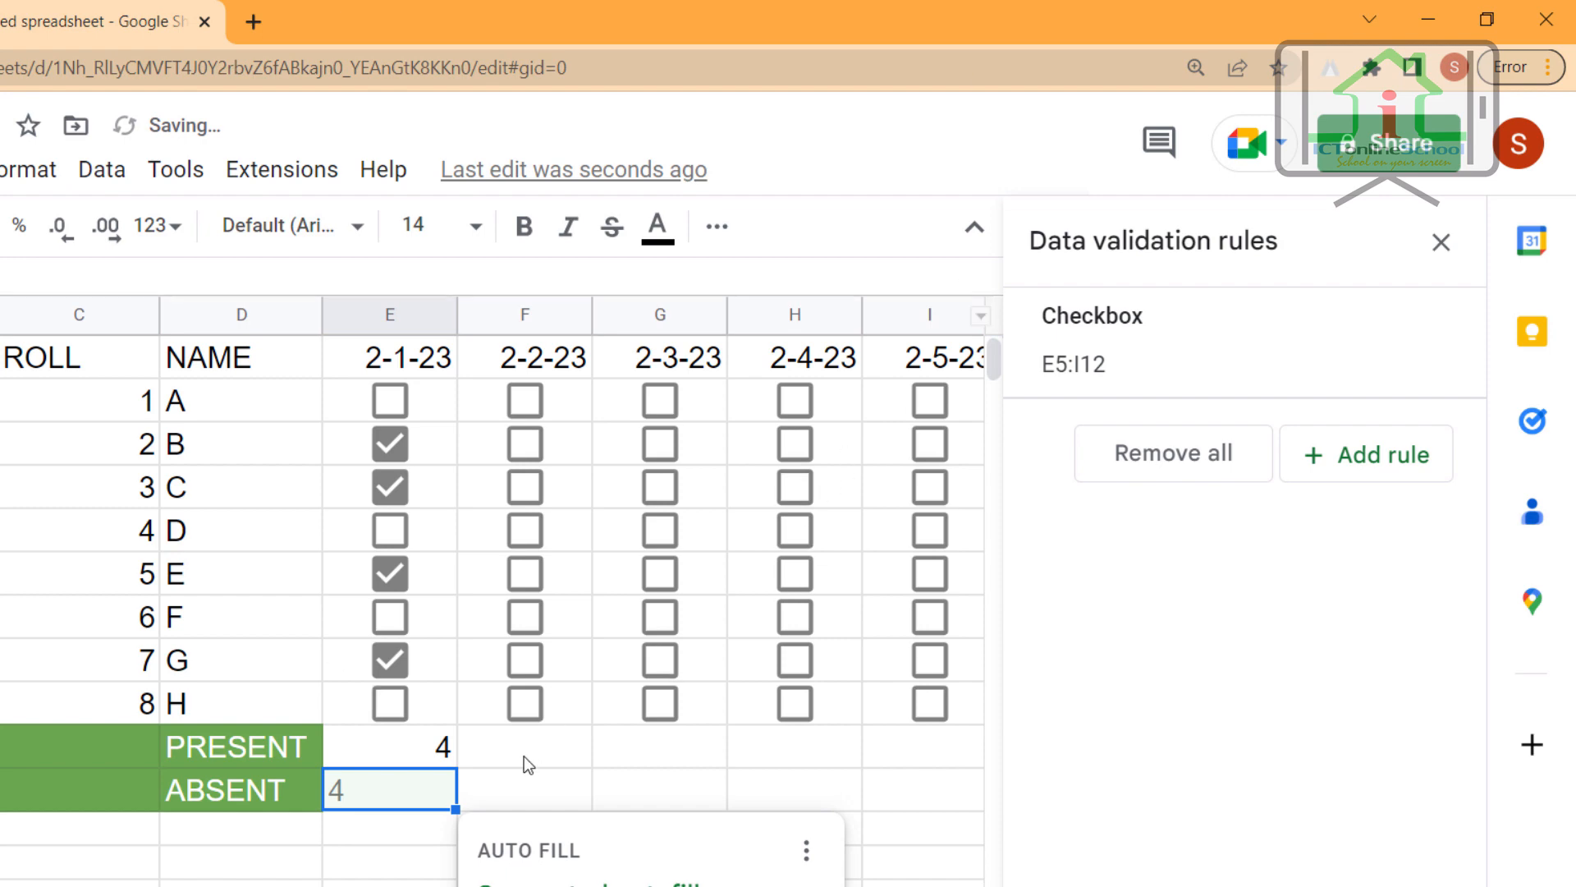
Step: Test the PRESENT count by changing the 2-1-23 checkmarks so that A, B, E and F are checked
left_click(429, 747)
left_click(392, 444)
left_click(392, 491)
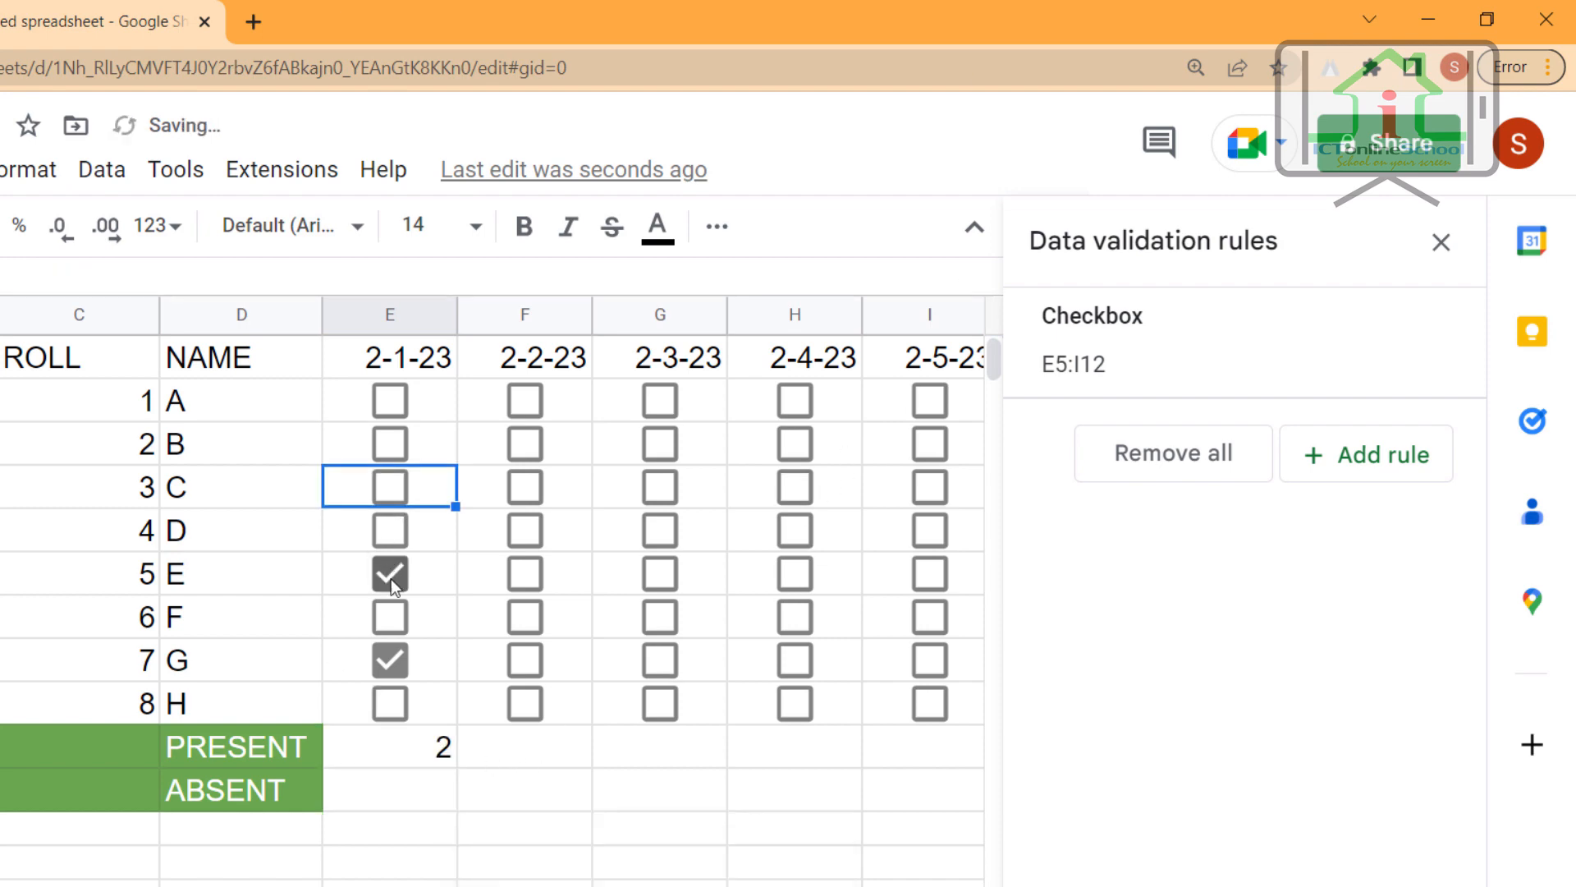
left_click(396, 631)
left_click(397, 658)
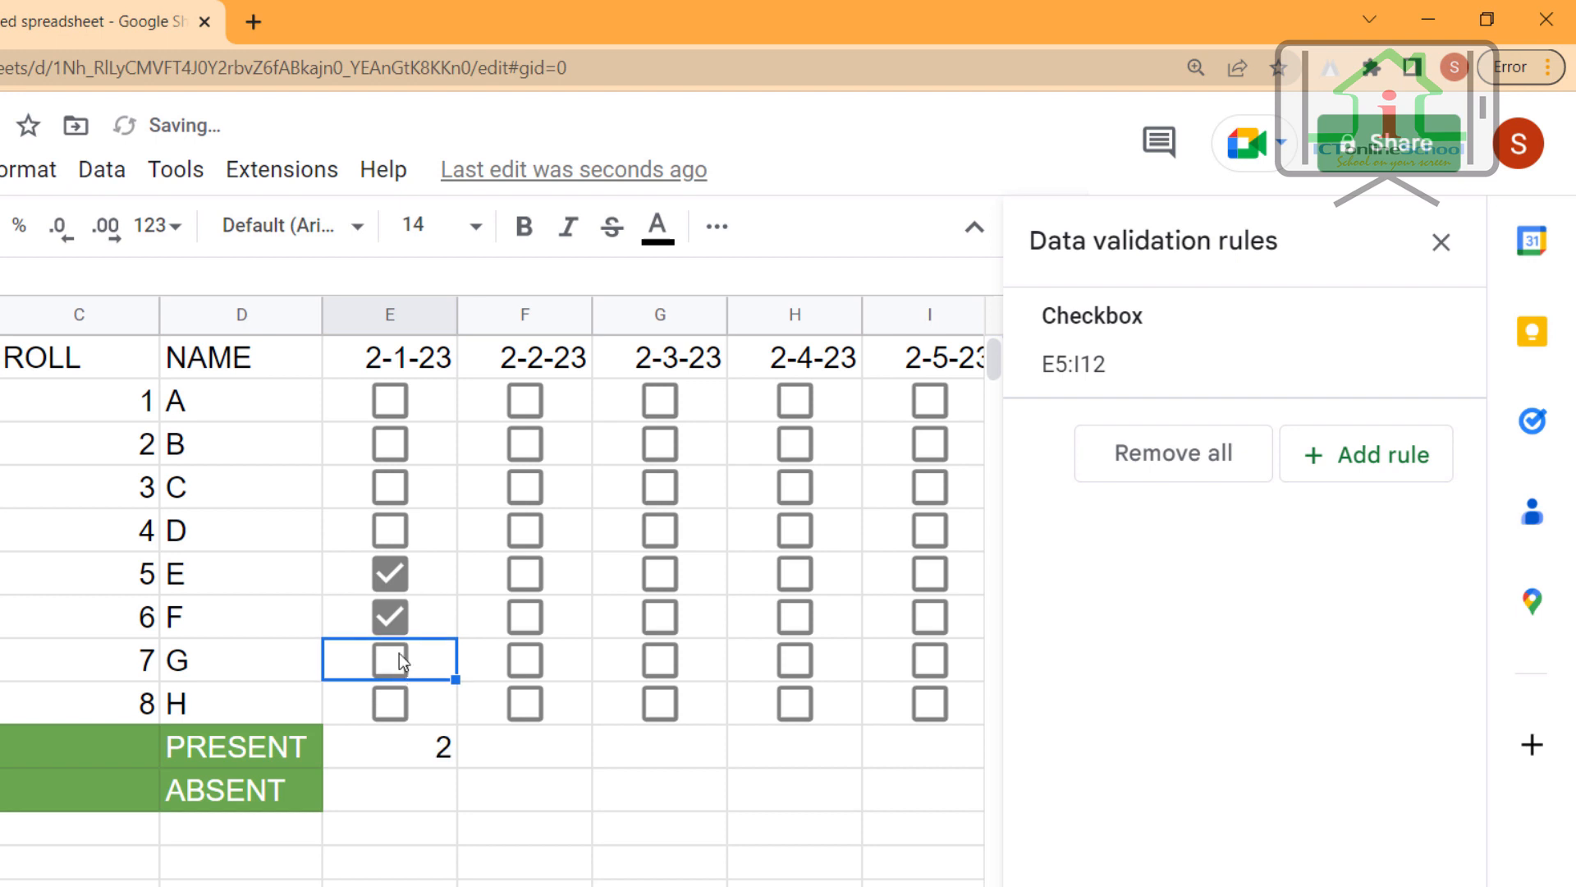
left_click(396, 444)
left_click(395, 401)
Step: Enter the formula =COUNTIF(E5:E12,FALSE) in E14 to count the students absent on 2-1-23
left_click(403, 790)
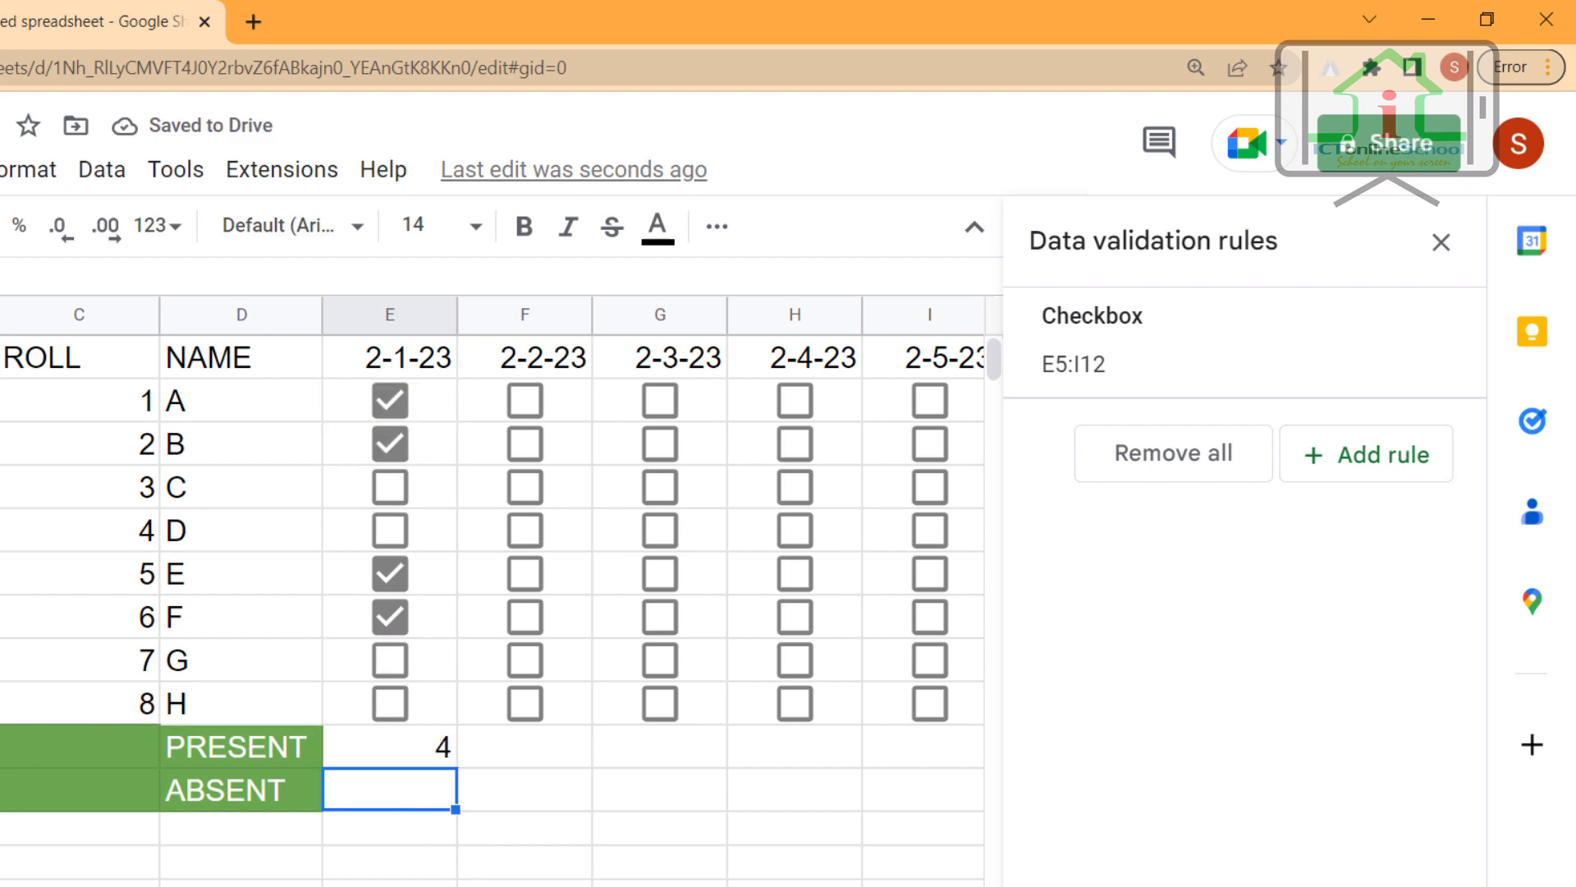
type("=CO")
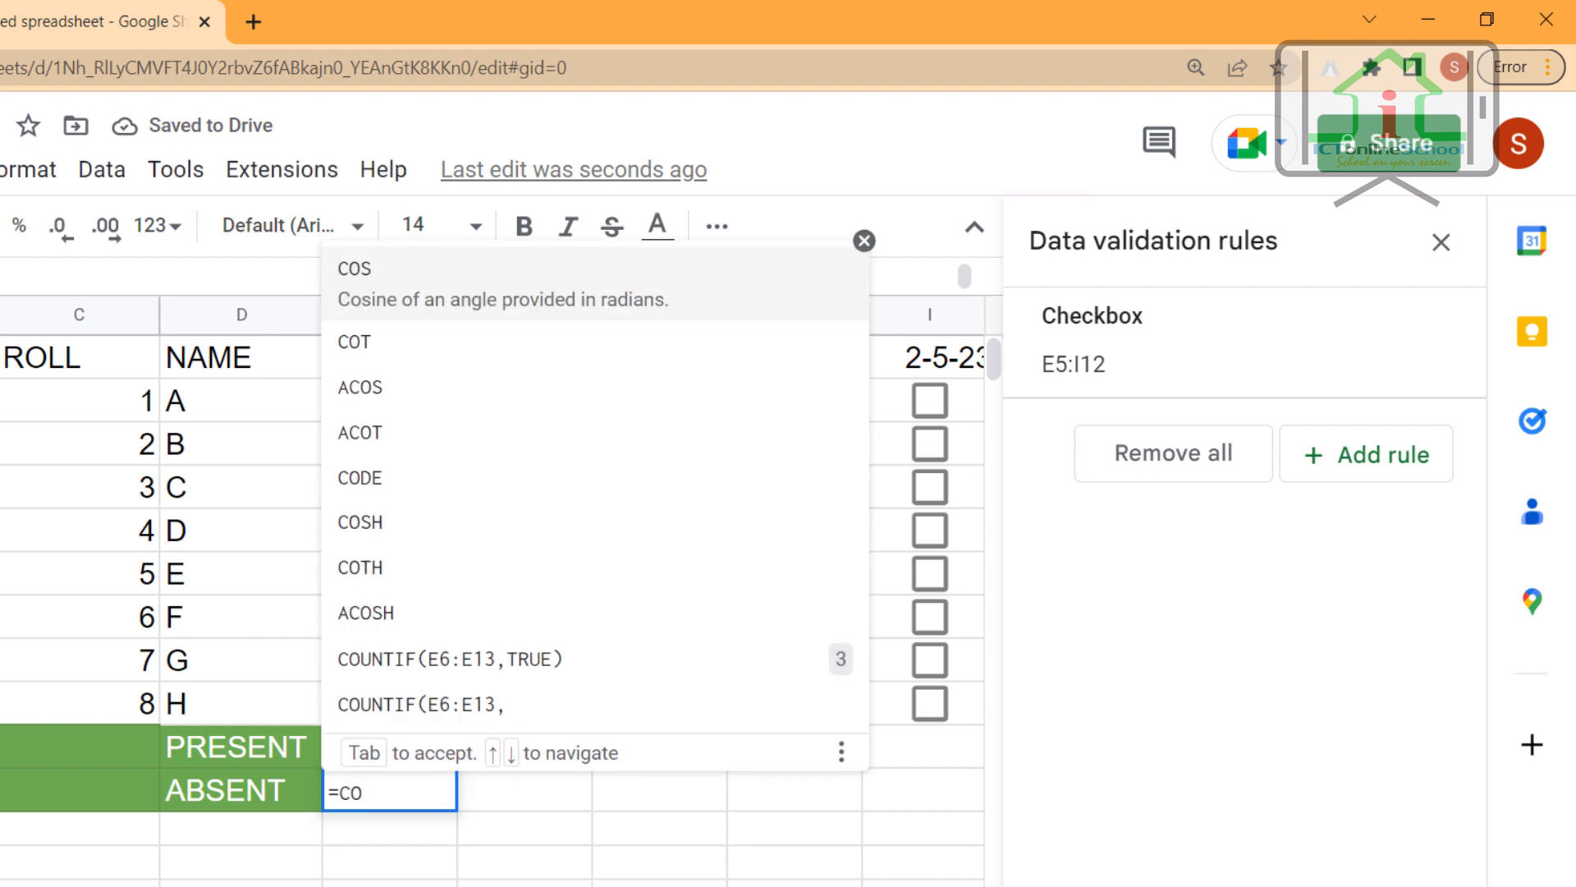
type("UNTIF")
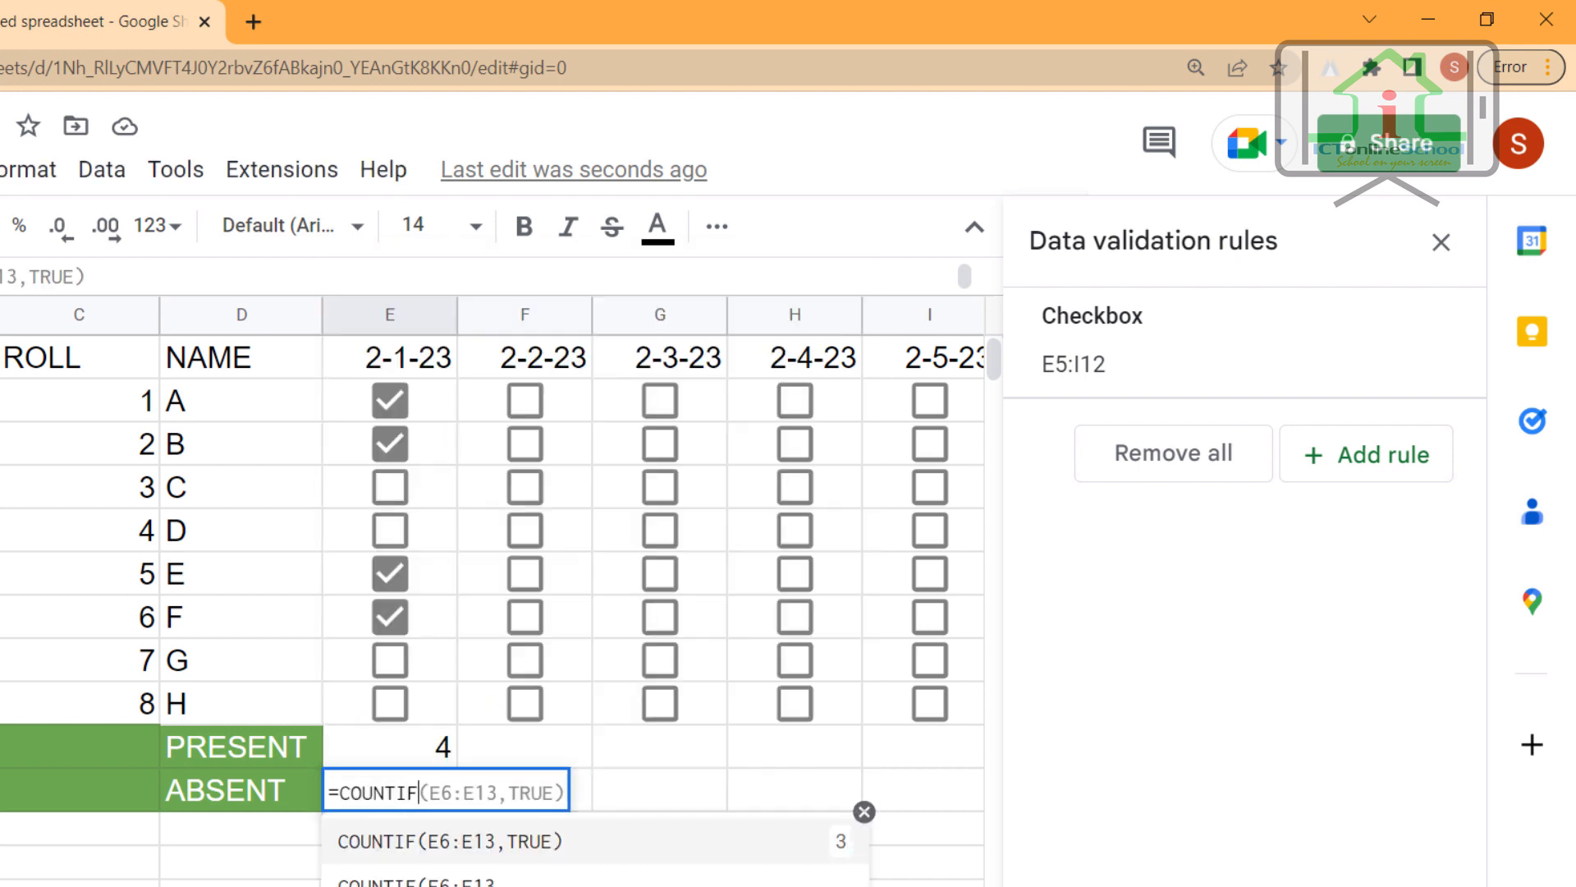
type("(")
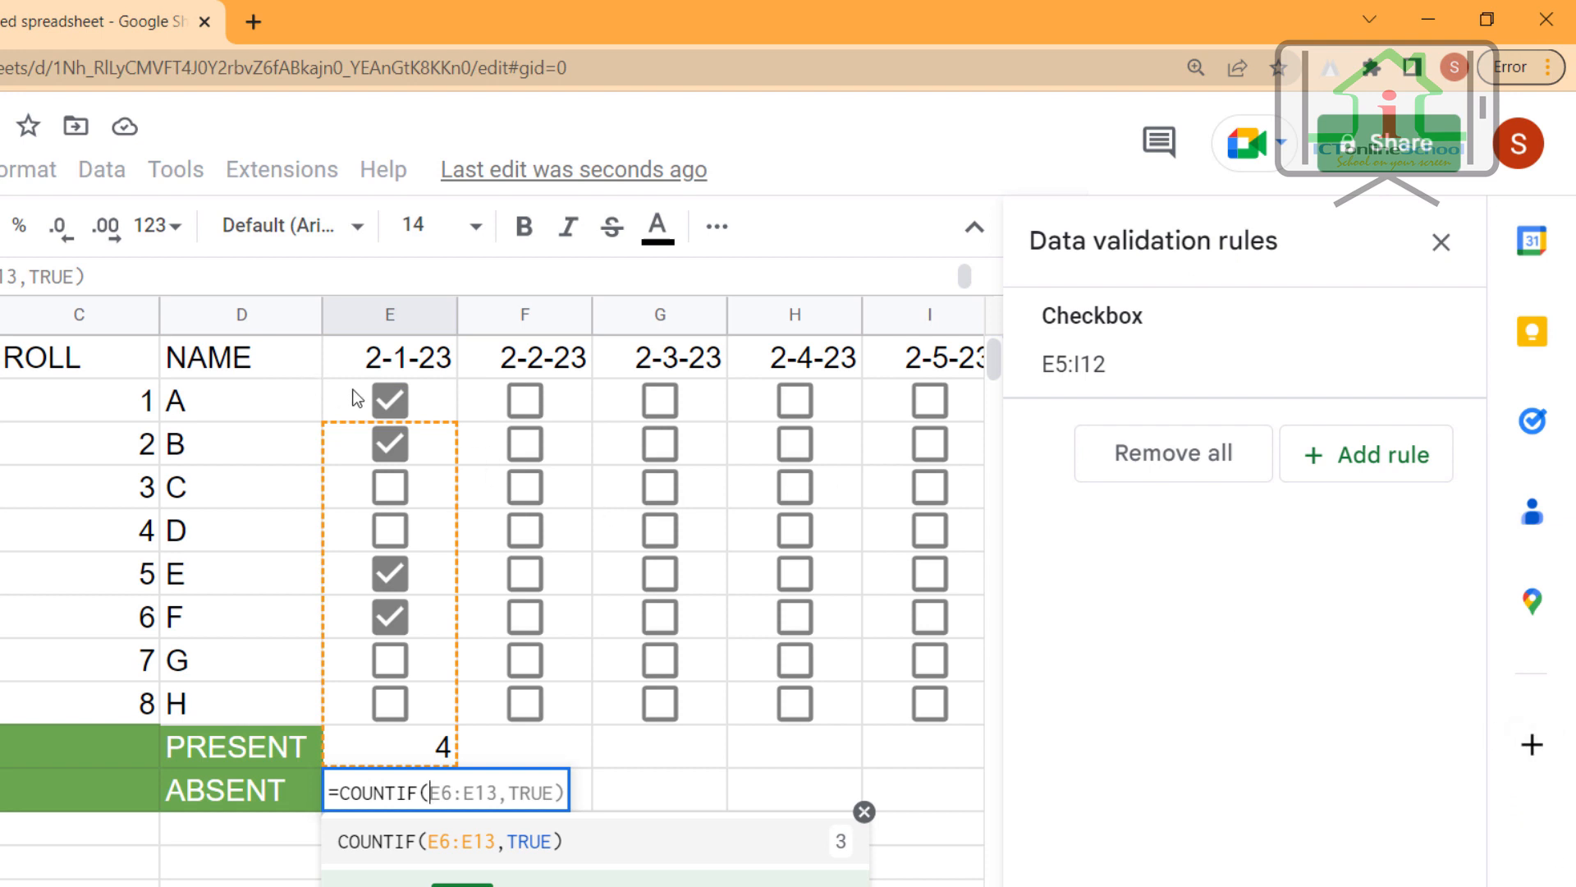
left_click_drag(356, 397, 338, 701)
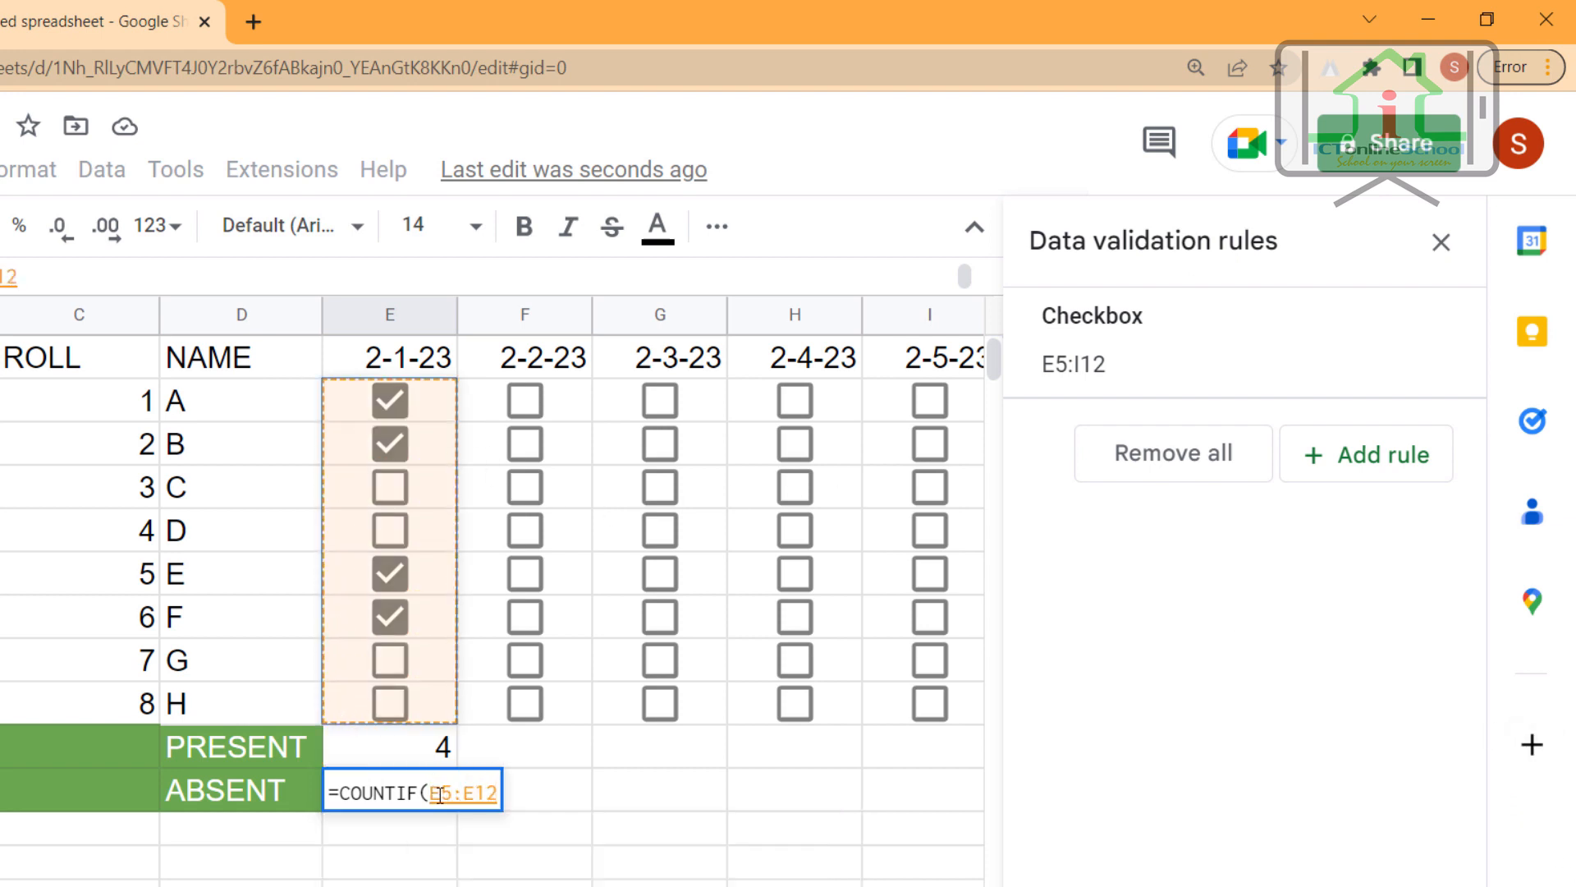
type(",")
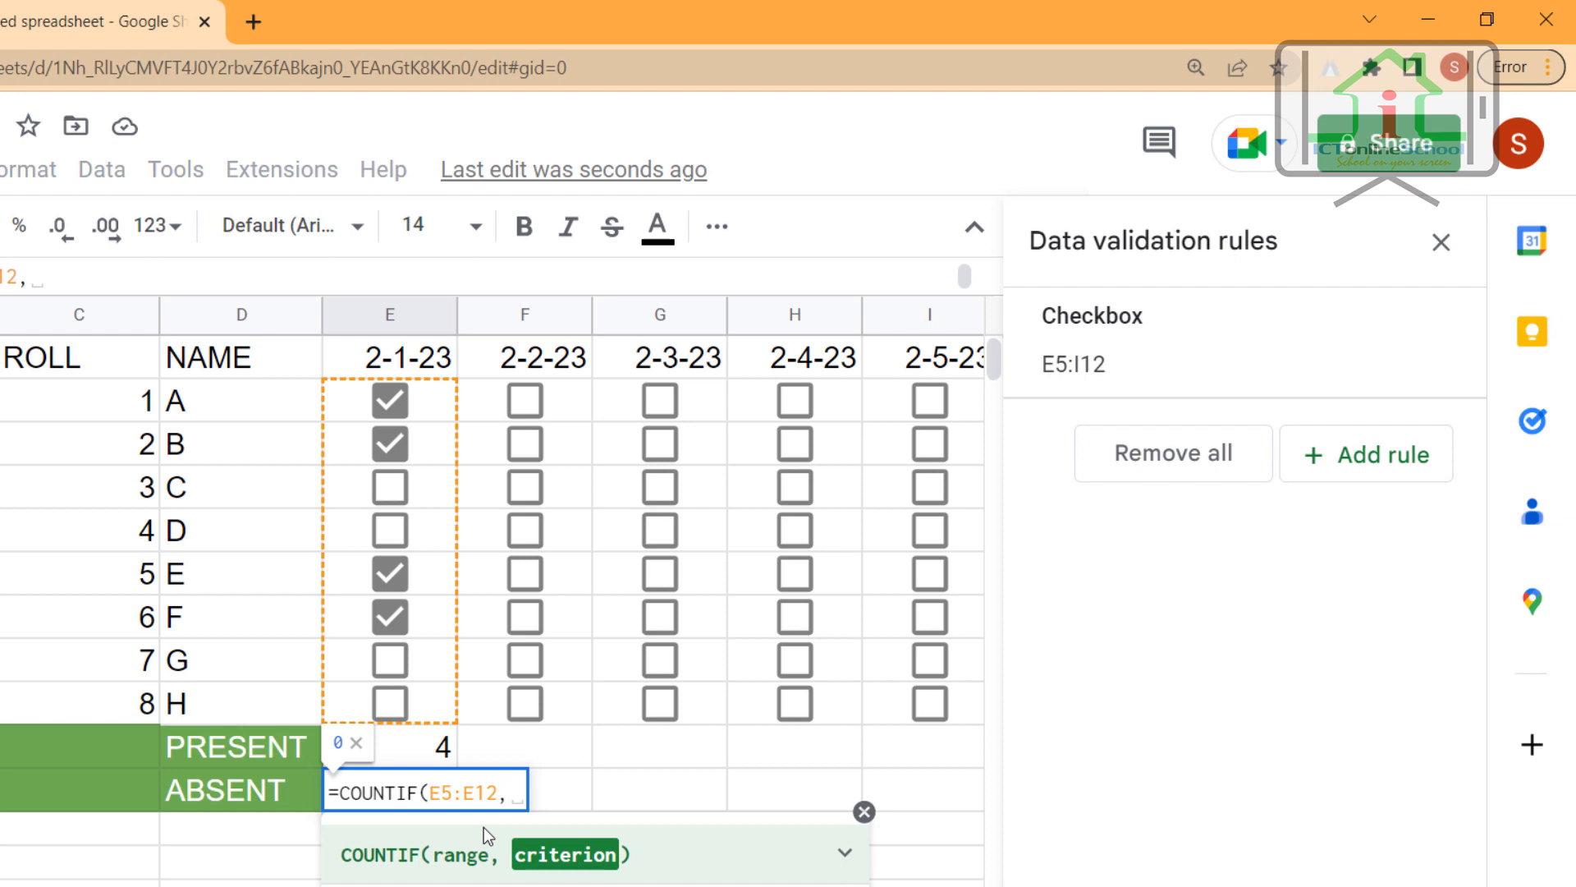
type("F")
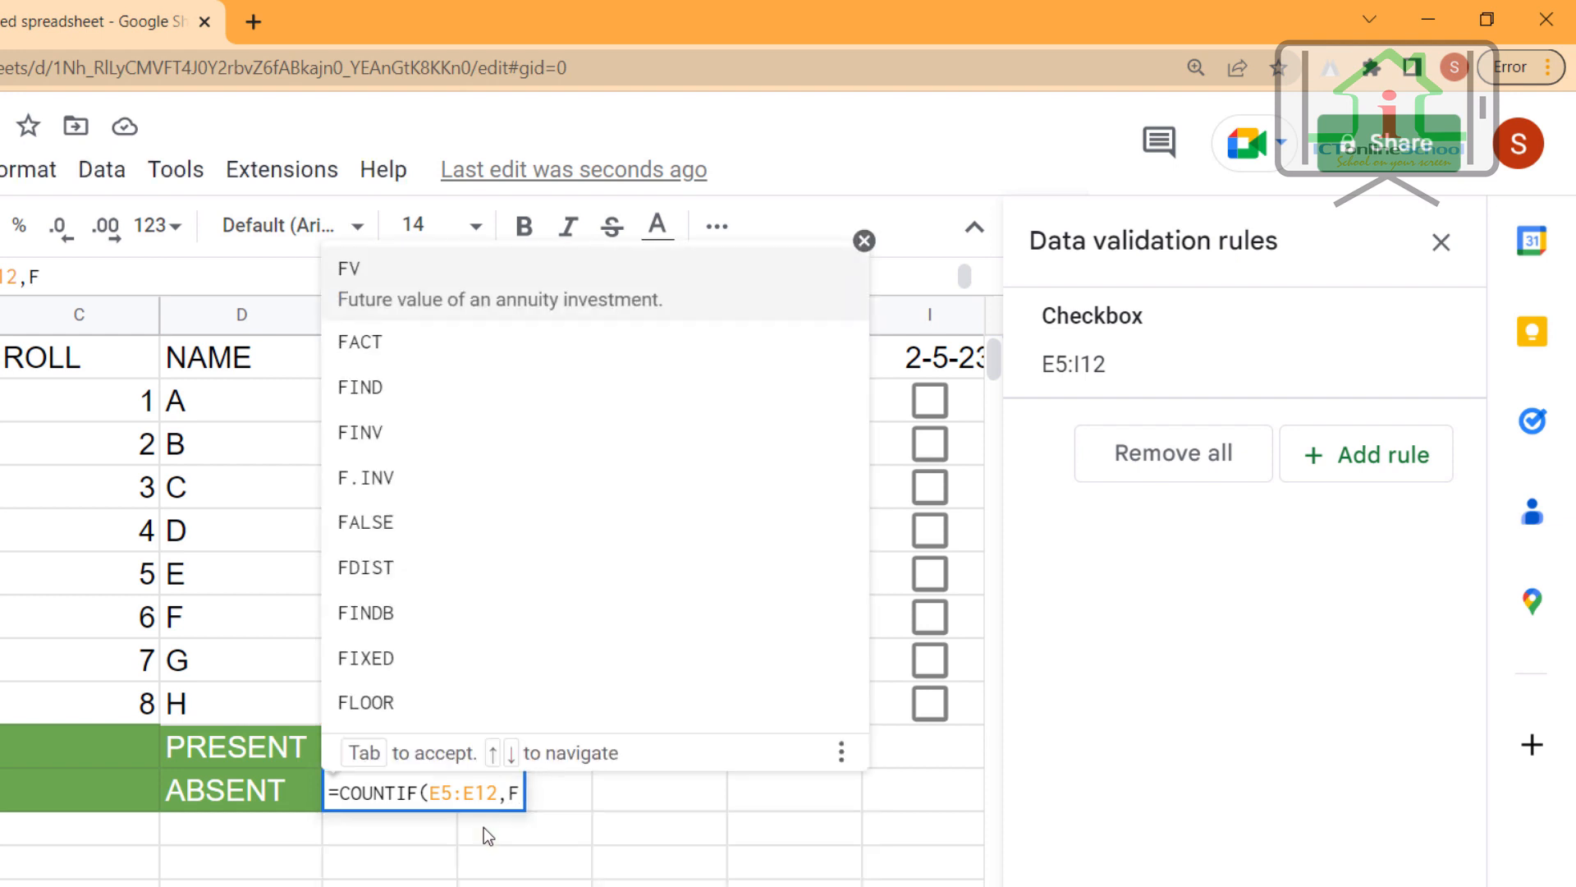
type("ALSE")
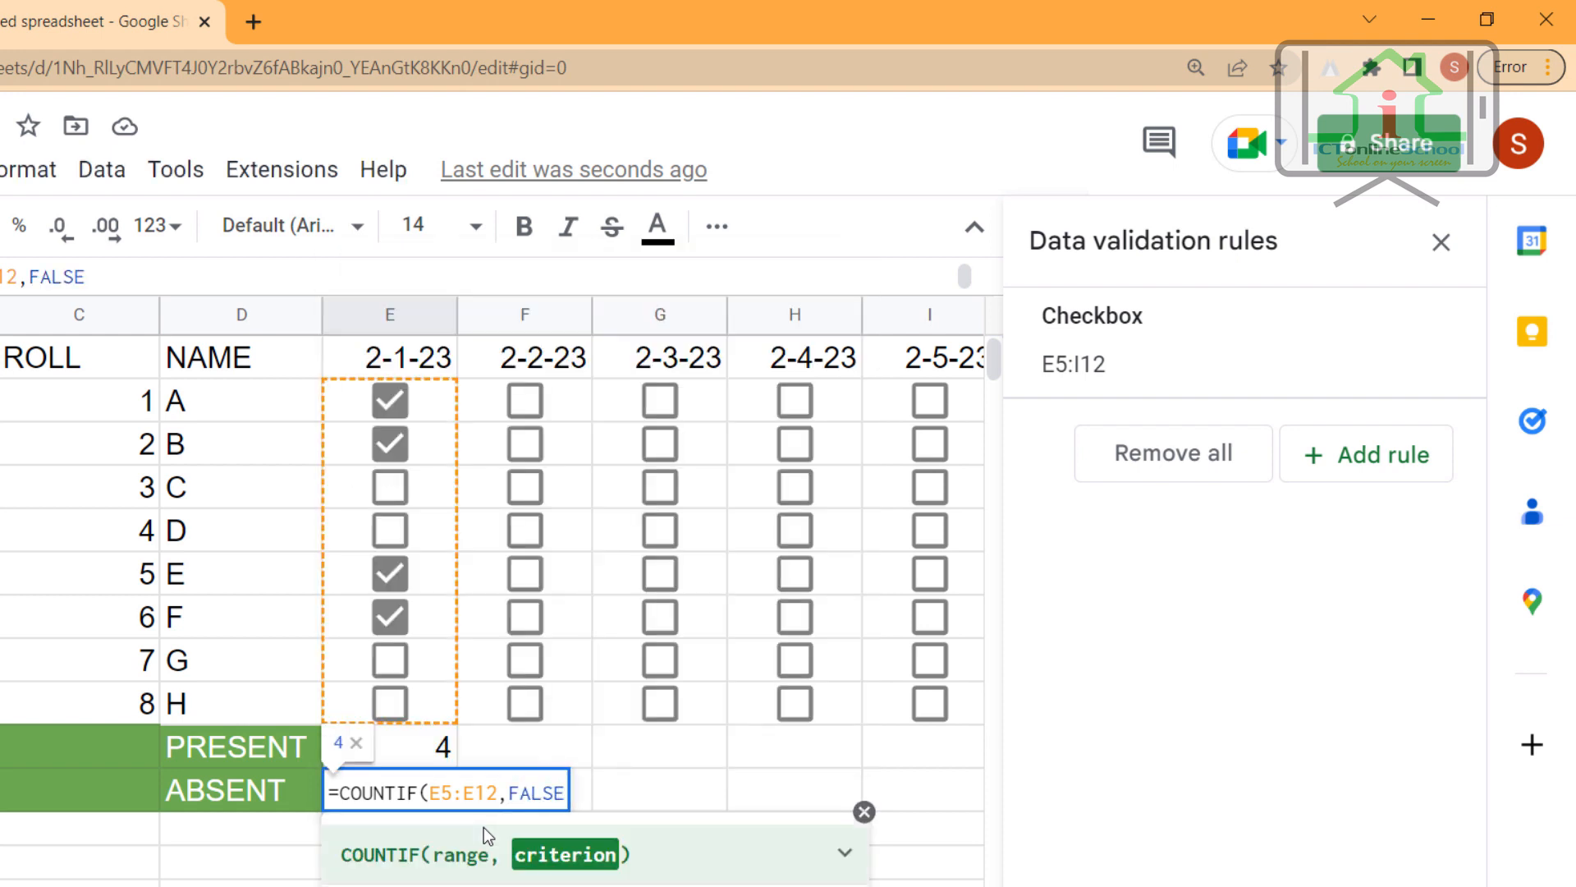
type(")")
key("Return")
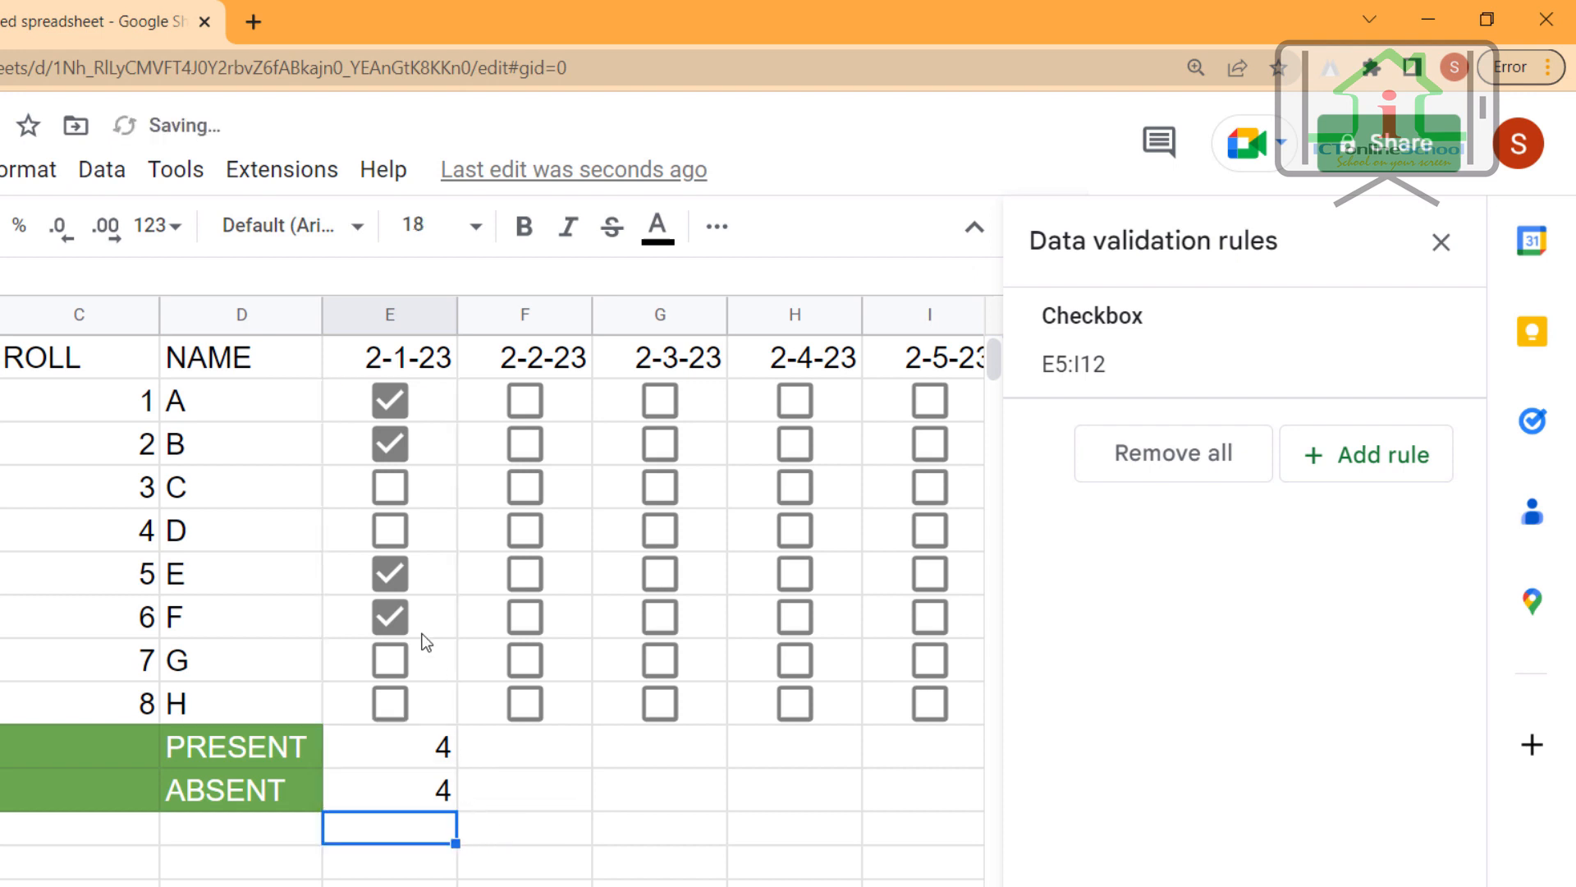
Step: Mark students C and D as present on 2-1-23 and make the PRESENT and ABSENT counts in E13:E14 bold
left_click(396, 535)
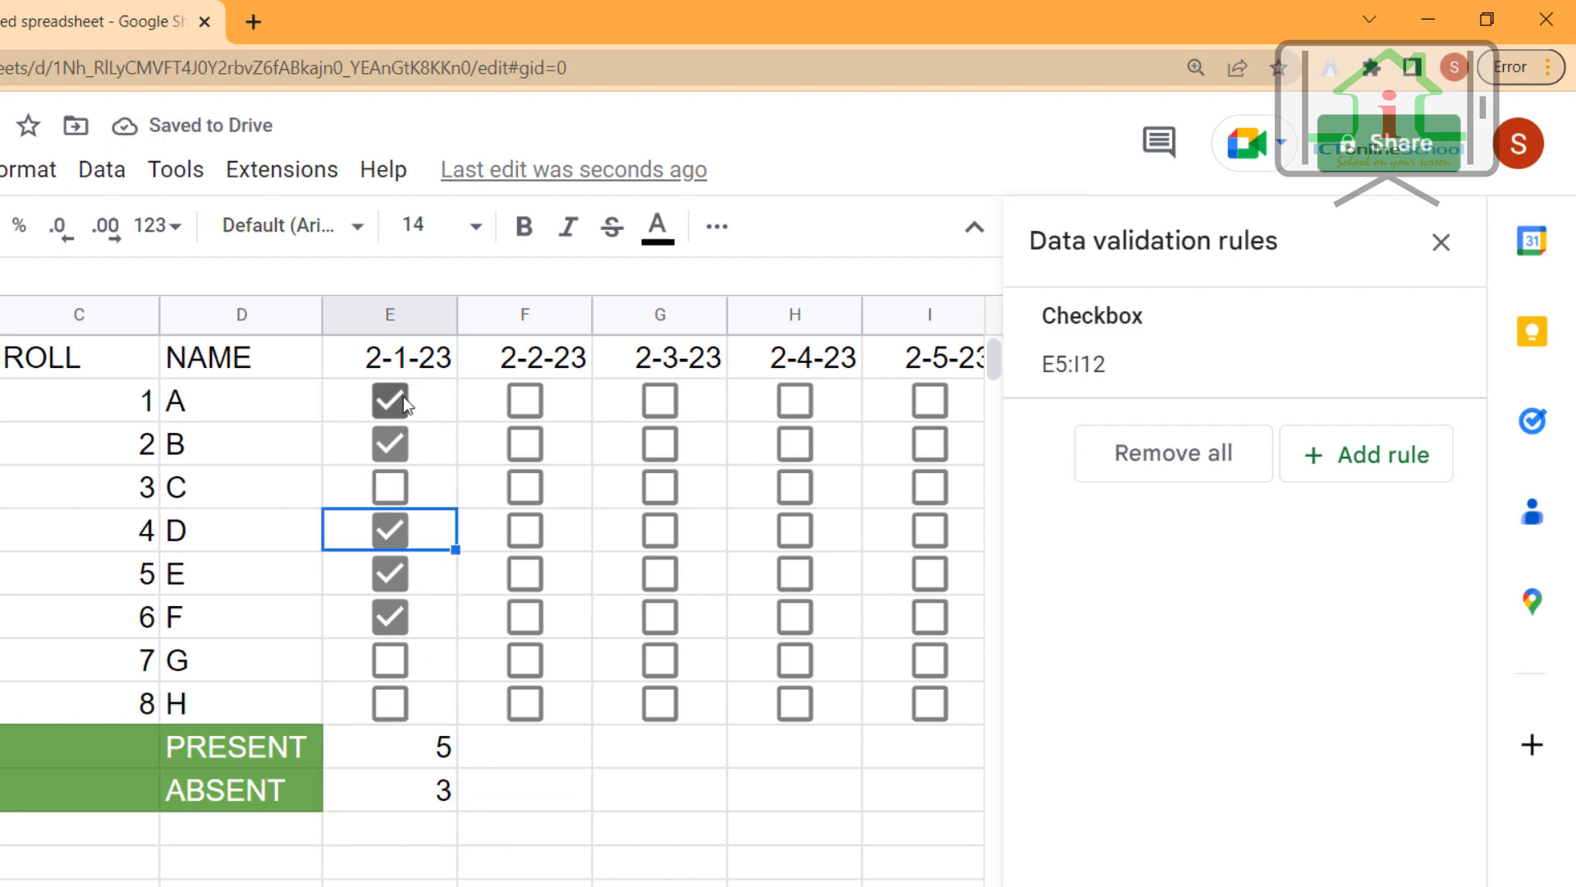
left_click(426, 792)
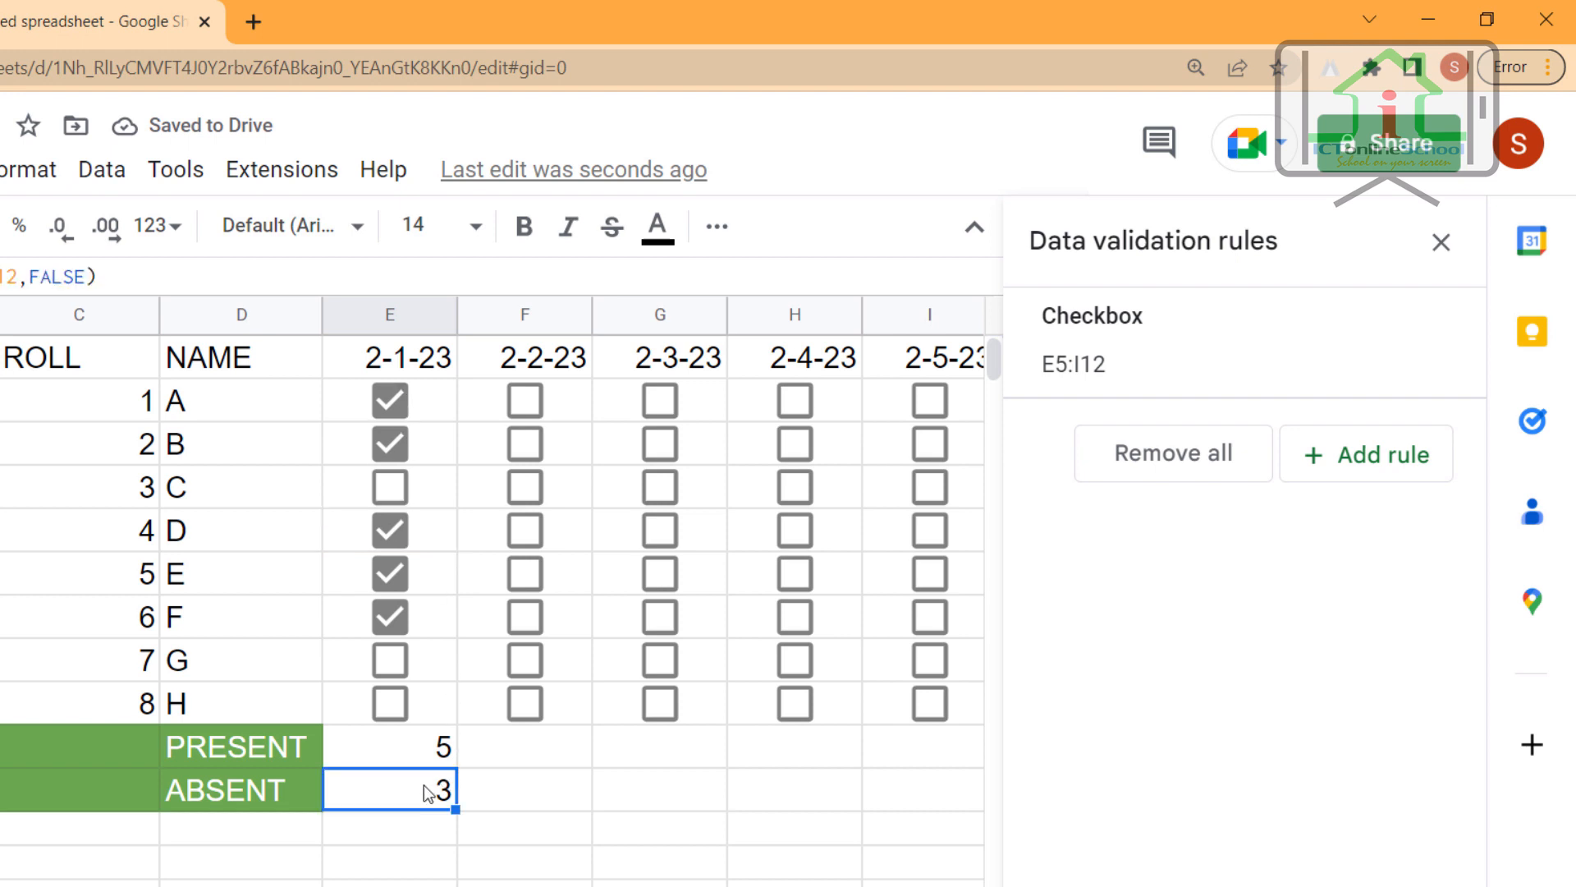
mouse_move(411, 750)
left_mouse_down()
mouse_move(411, 791)
mouse_move(407, 772)
left_mouse_up()
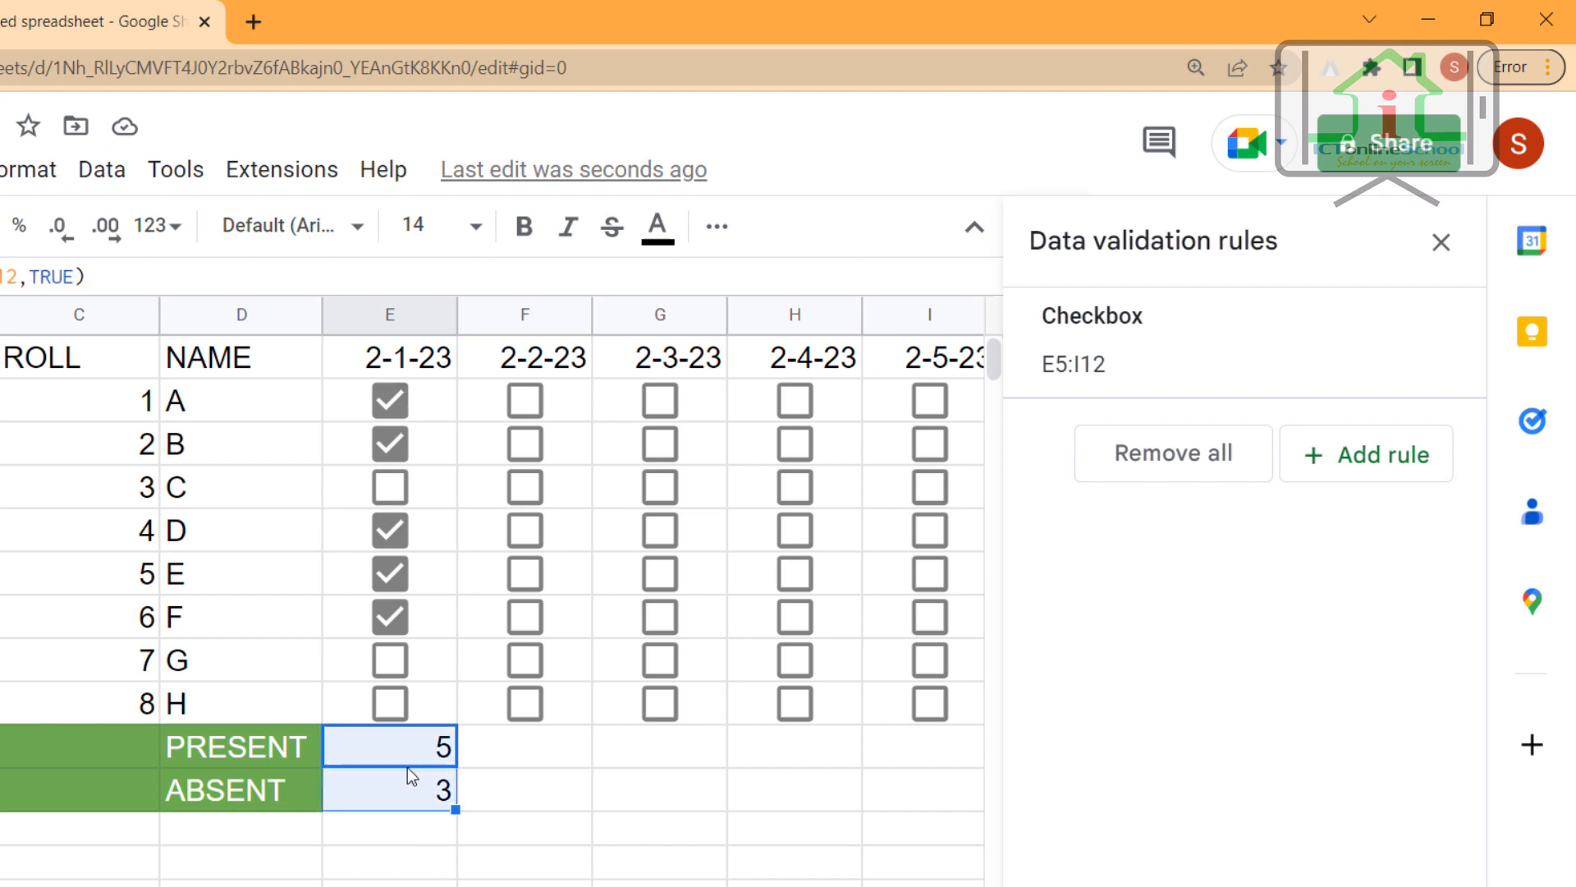
left_click(524, 227)
left_click(399, 486)
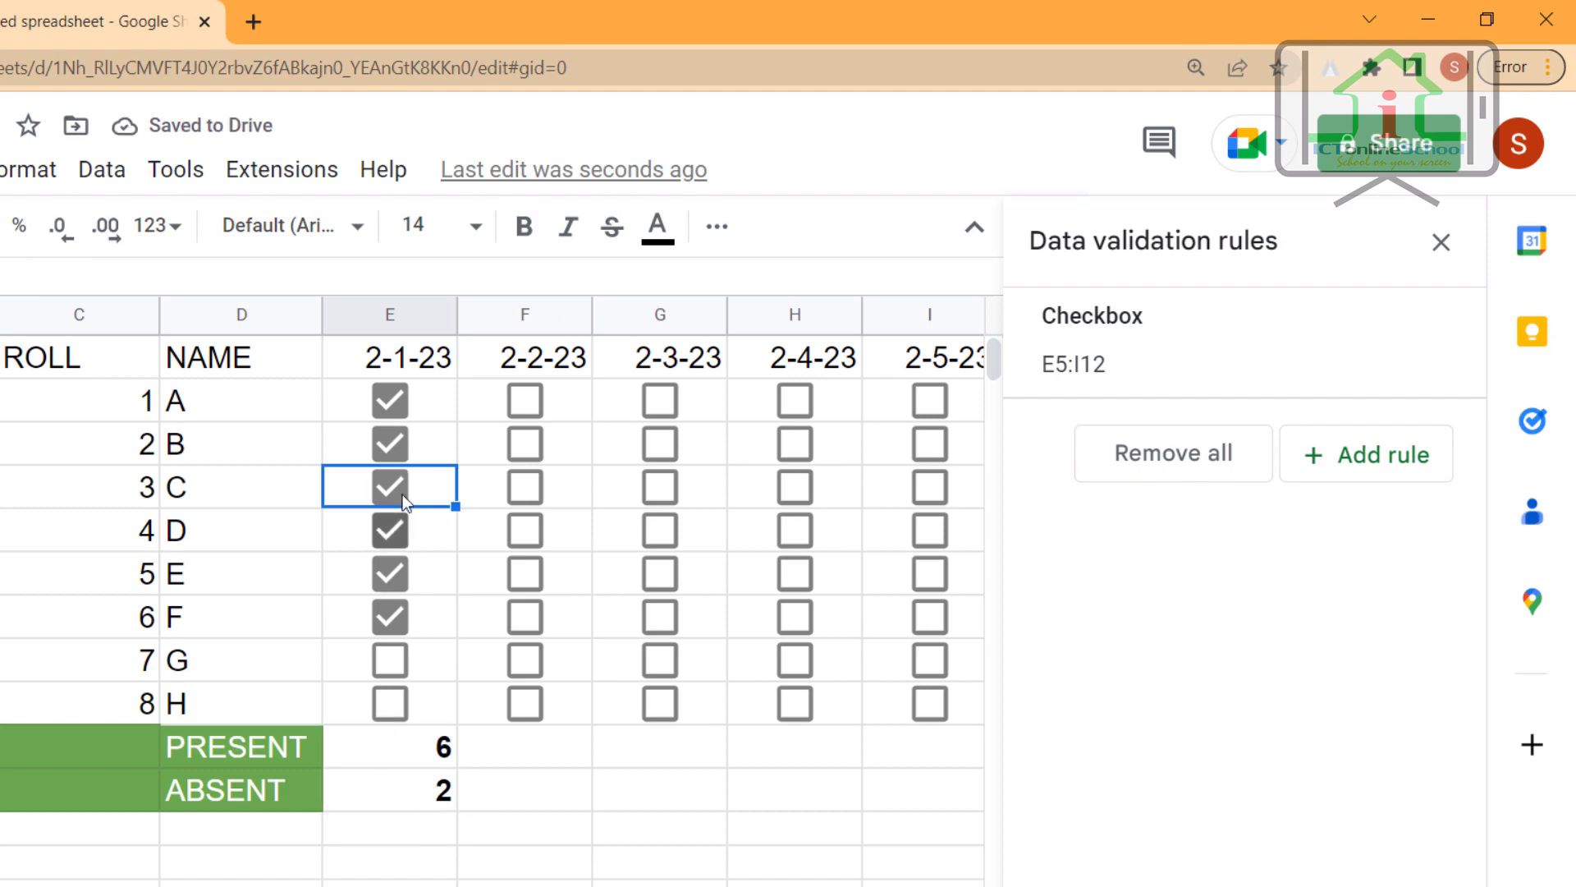
left_click(250, 840)
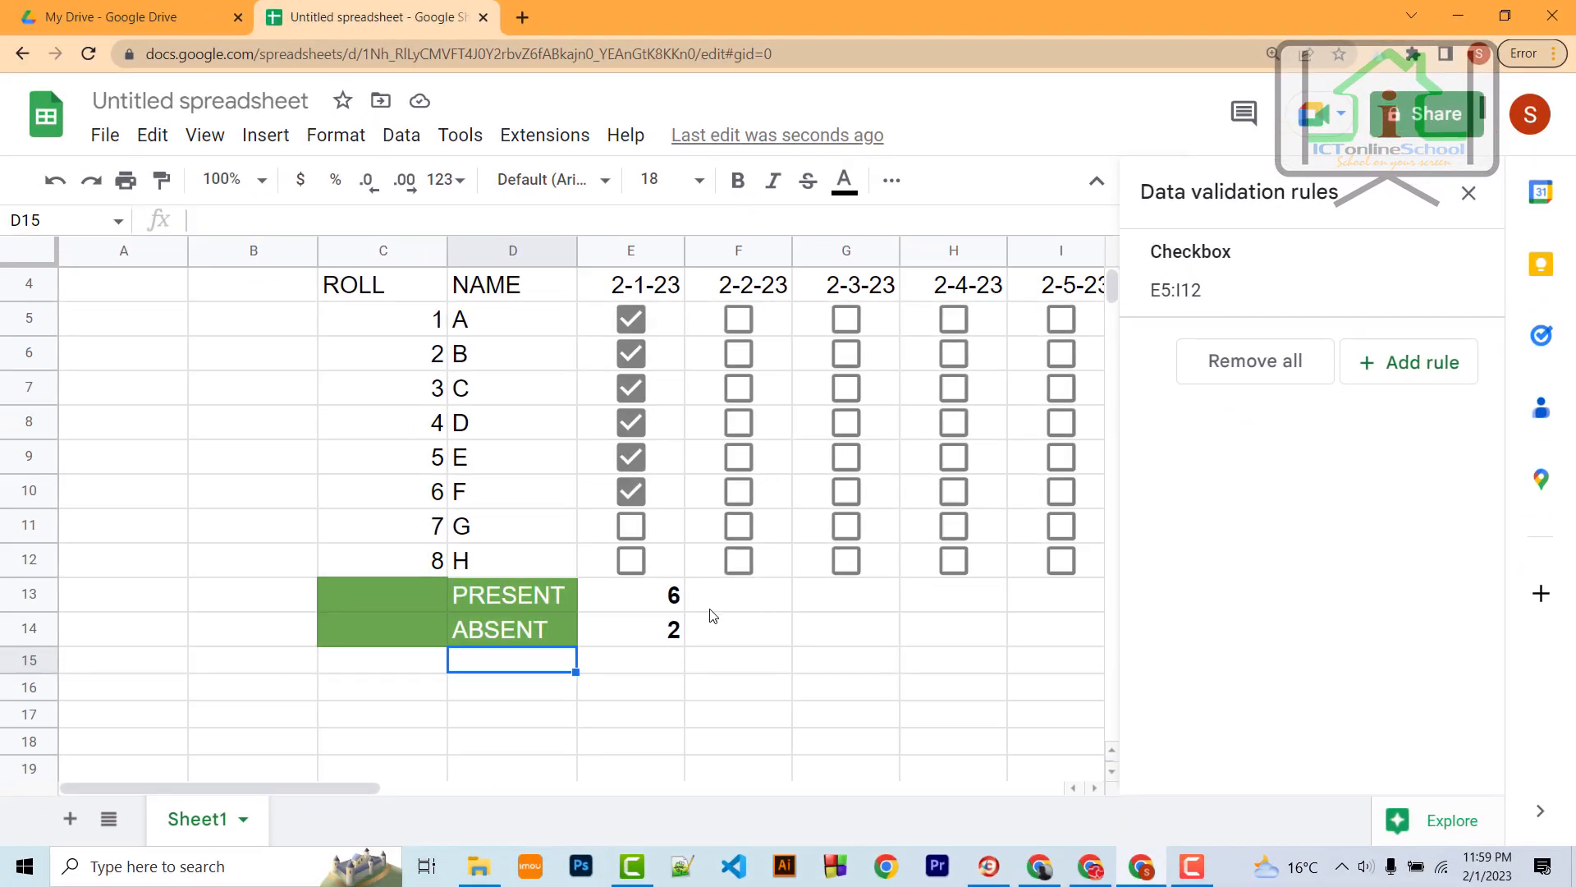
Step: Fill the PRESENT and ABSENT formulas from E13:E14 across to the 2-5-23 column, covering F13:I14
left_click_drag(674, 603, 1055, 637)
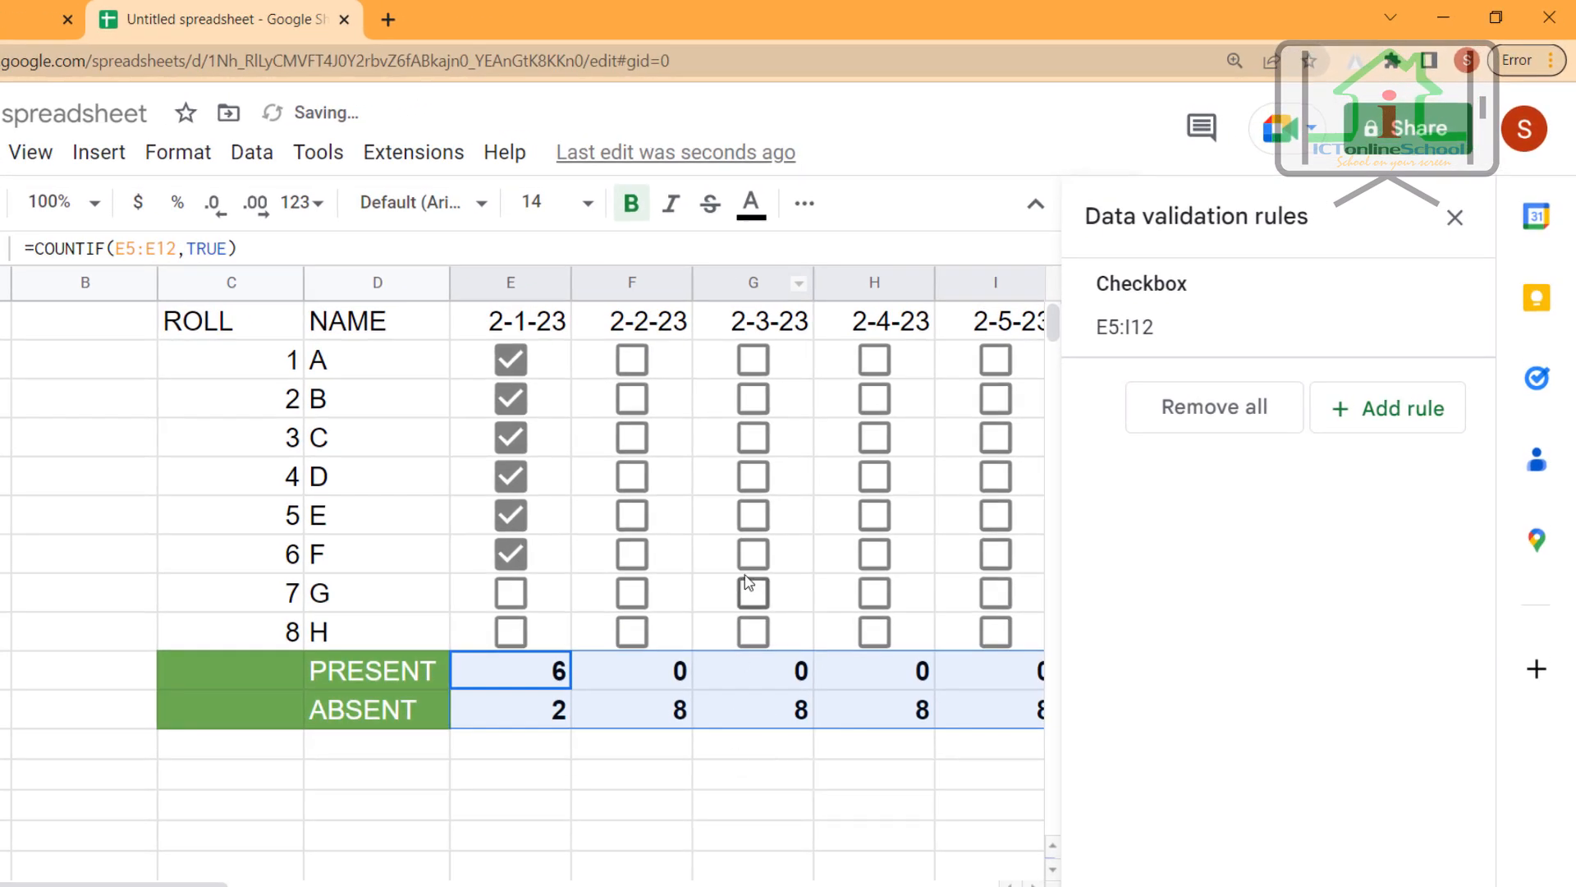
Step: Mark B and F present on 2-2-23, D, E and G on 2-3-23, C and G on 2-4-23, and B, C and G on 2-5-23
left_click(829, 467)
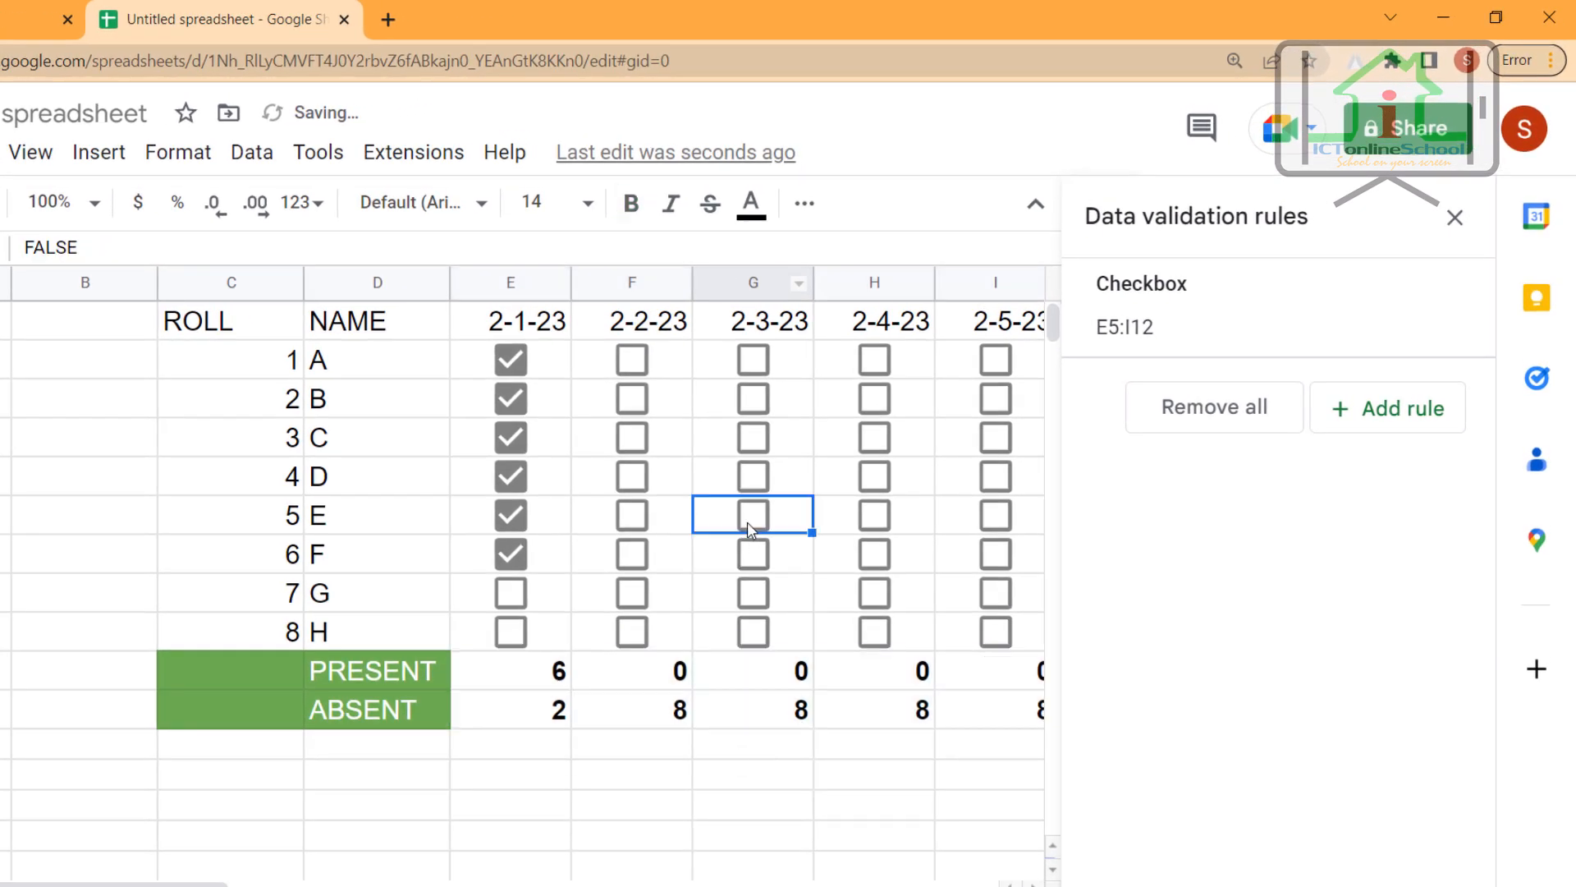
left_click(754, 476)
left_click(875, 437)
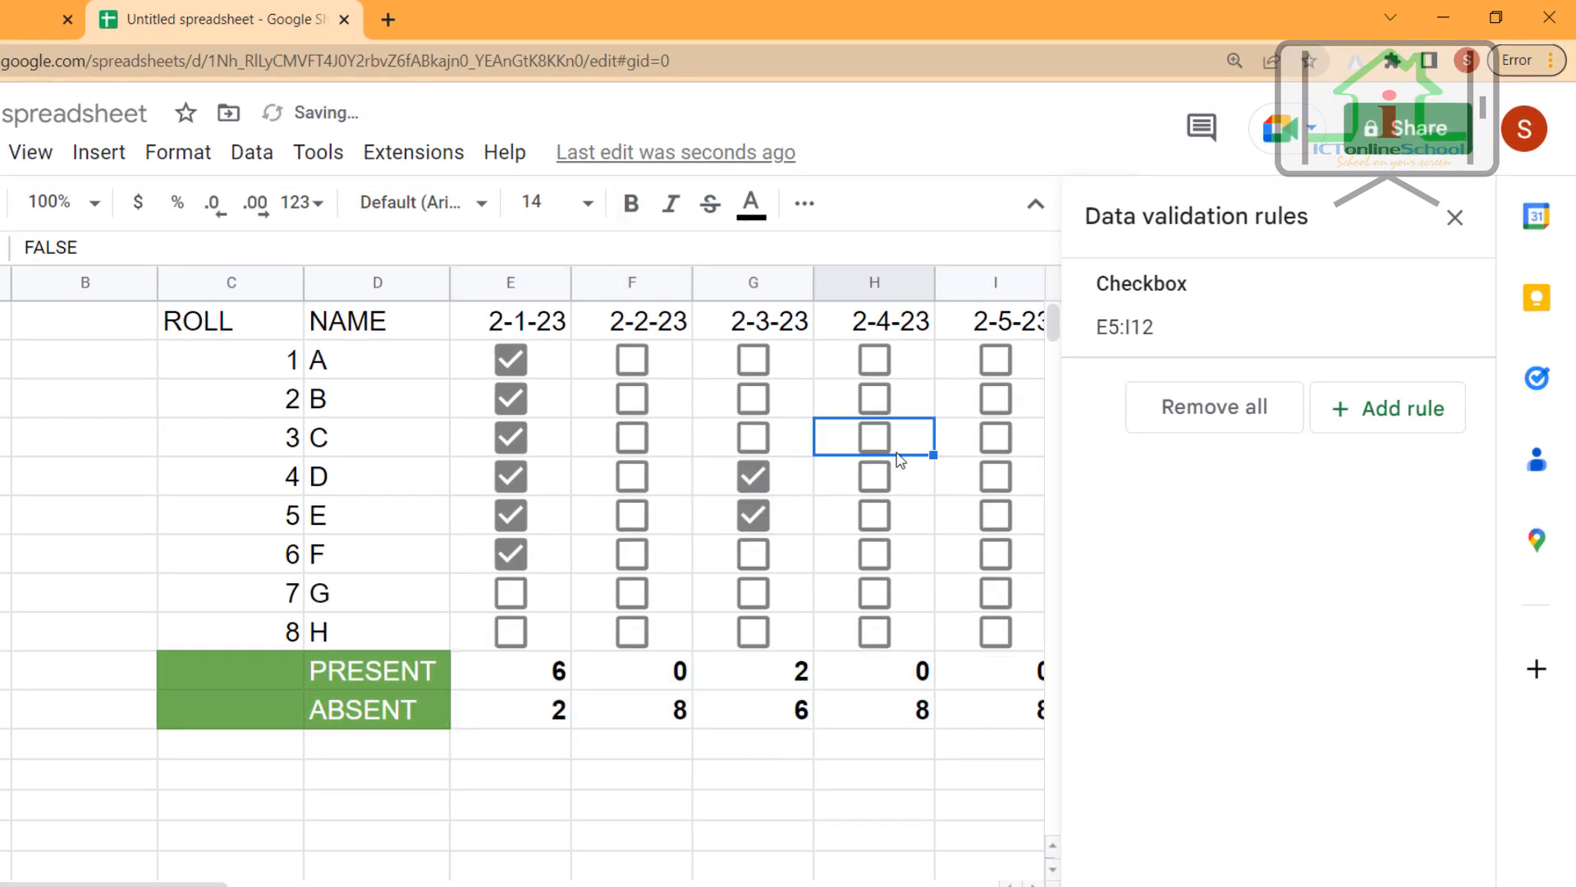
left_click(997, 445)
left_click(996, 399)
left_click(632, 399)
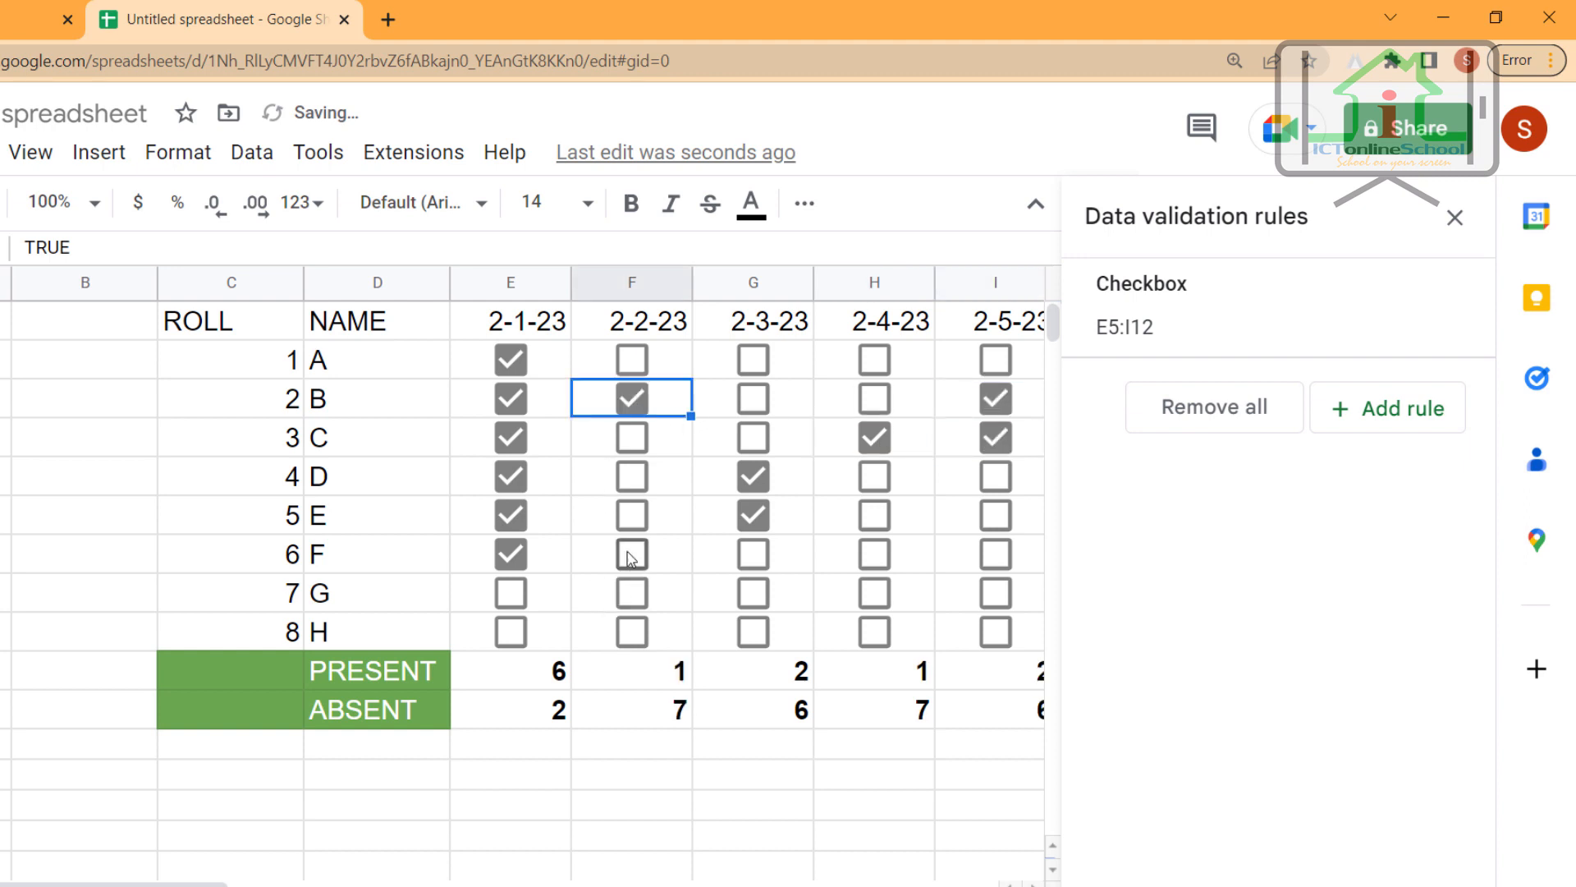
left_click(630, 559)
left_click(756, 606)
left_click(878, 605)
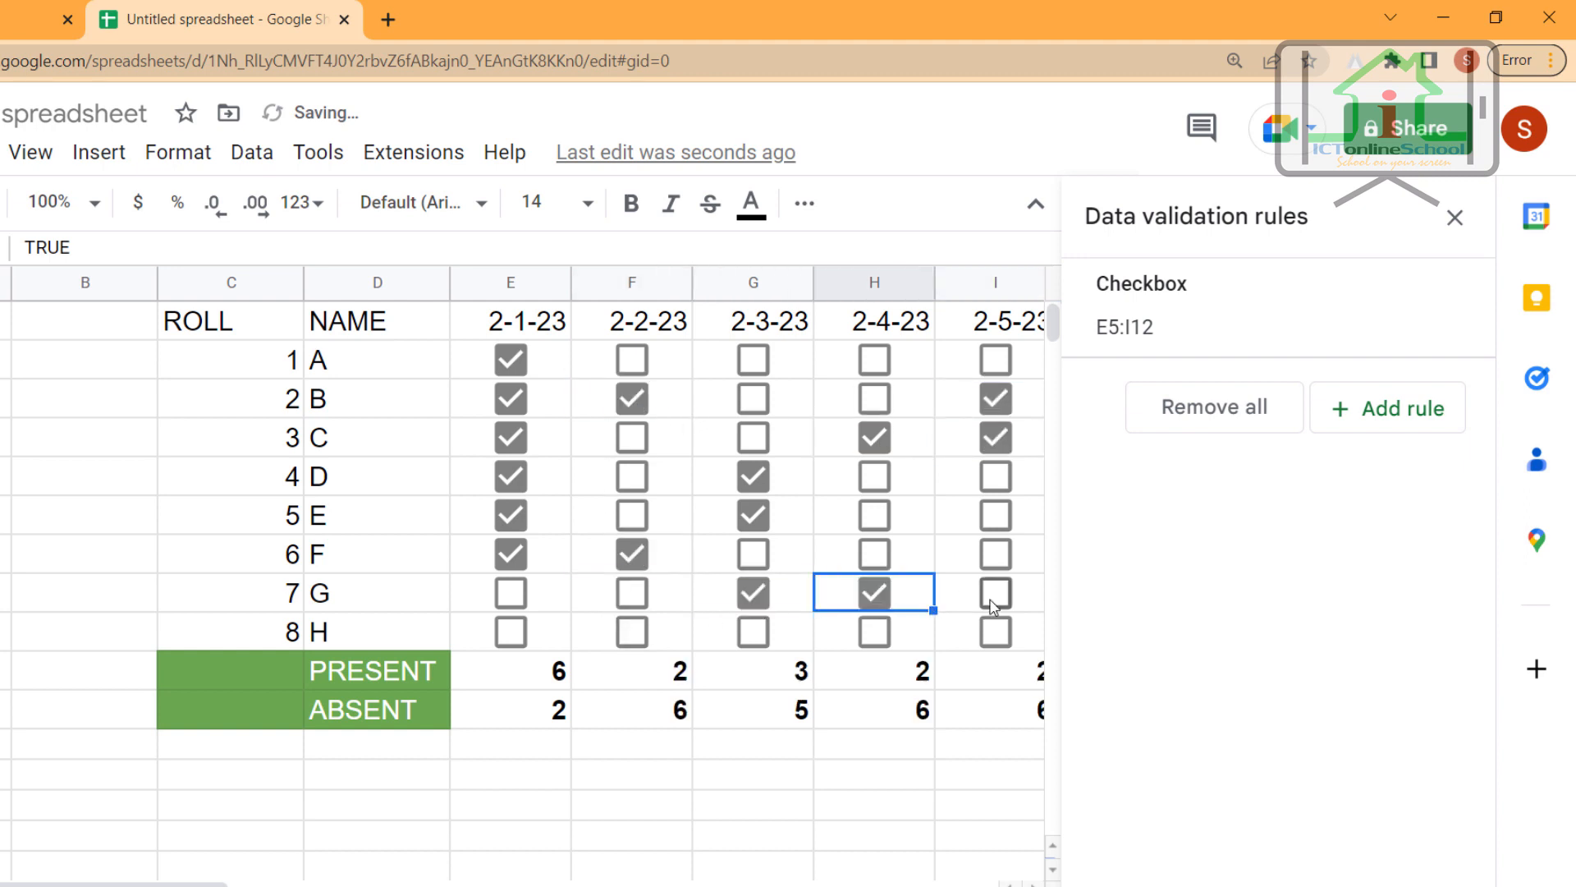
left_click(993, 606)
left_click_drag(147, 883, 281, 885)
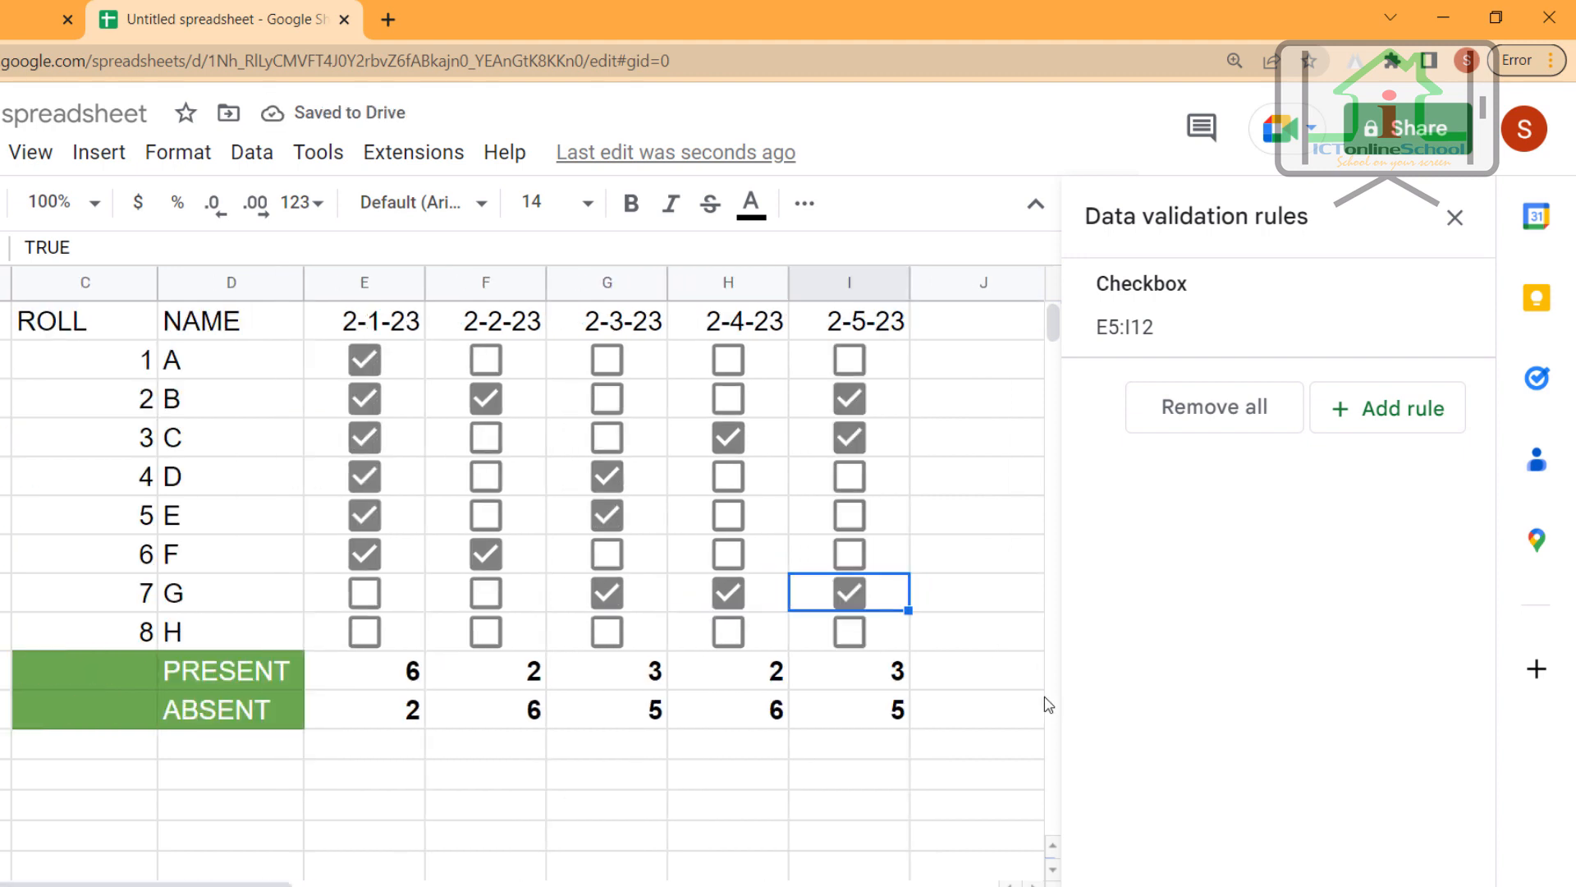